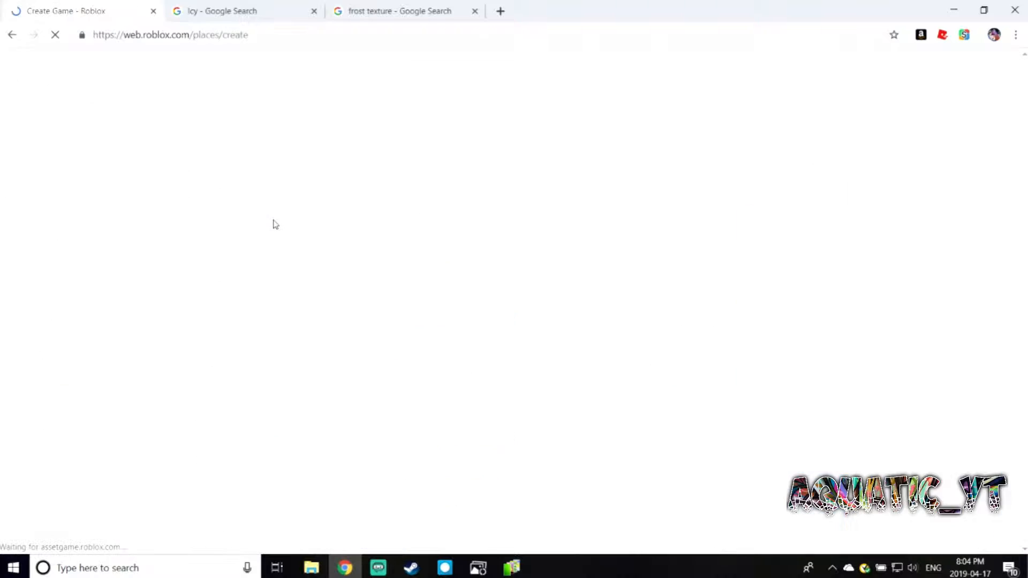
Leave the Create Game templates and open the existing game Place Number: 18 for editing in Roblox Studio.
scroll(267, 294, down, 7)
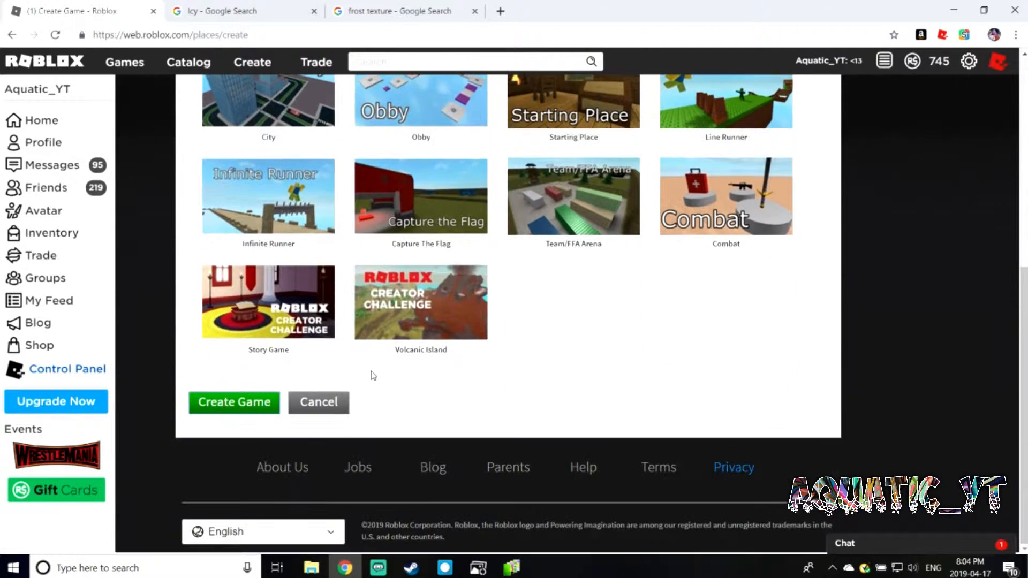
scroll(185, 311, up, 7)
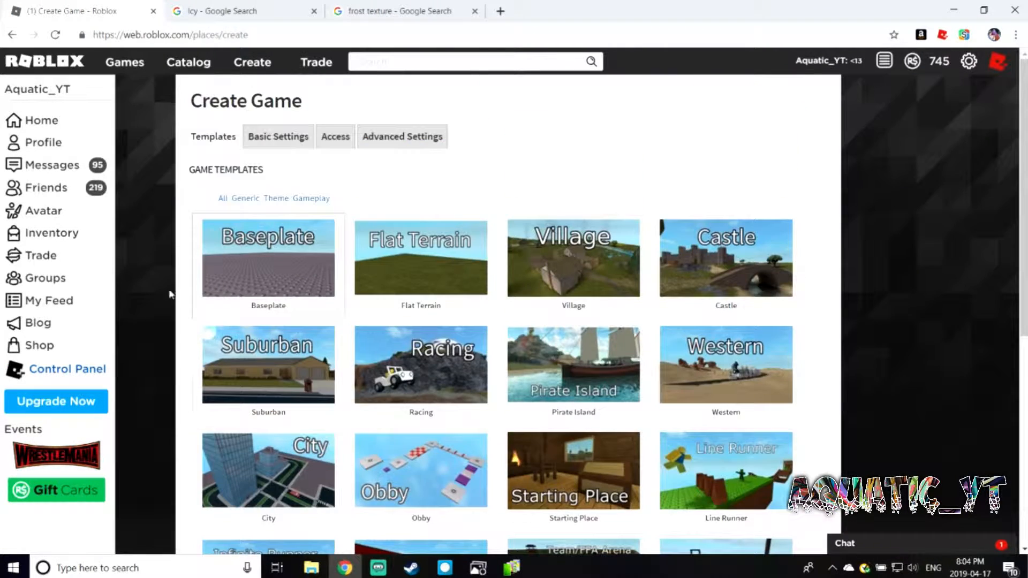
click(10, 35)
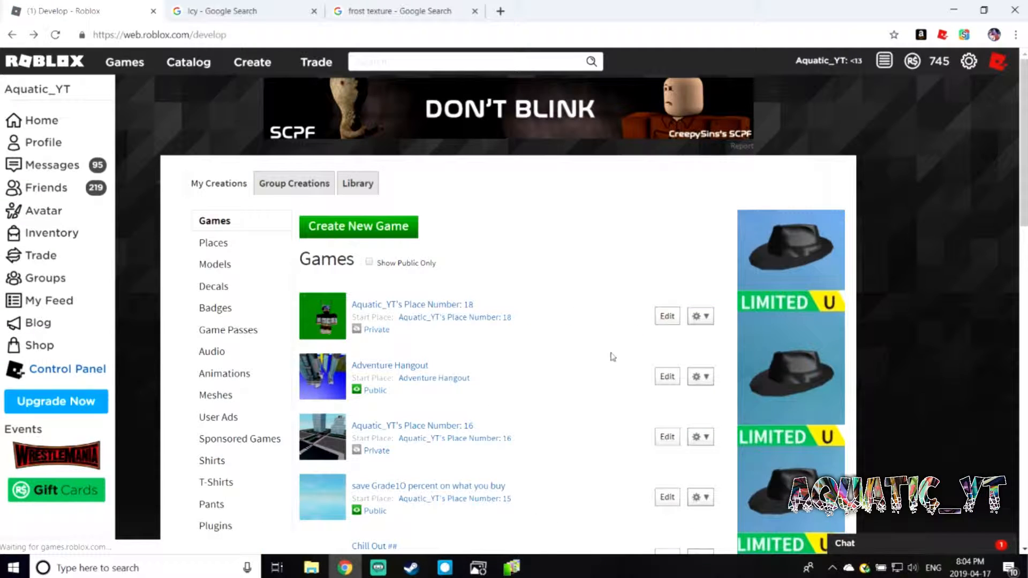
click(665, 317)
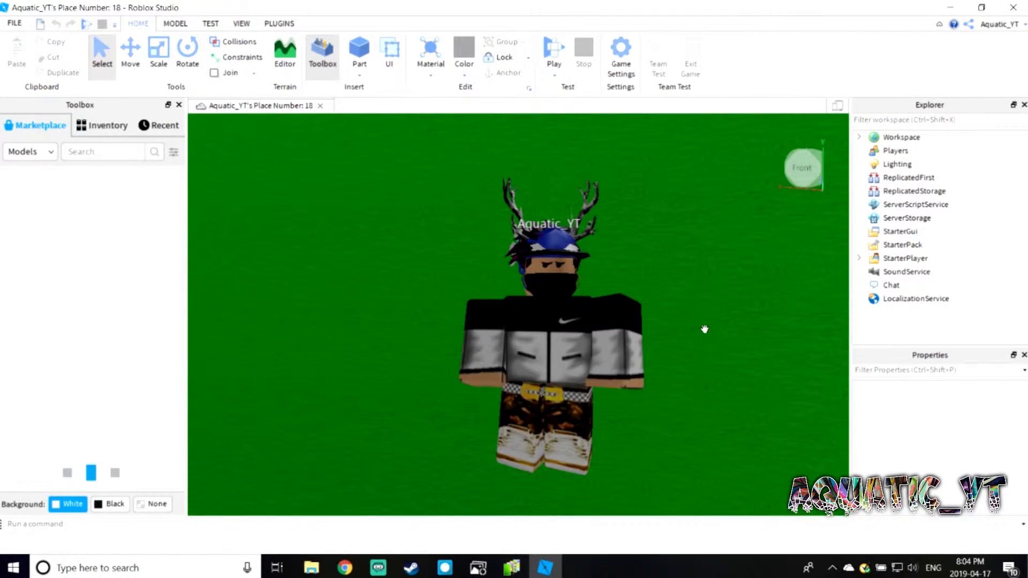
Bring up the installed plugin tools, with an empty area of the baseplate in view.
key(w)
right_drag(705, 329, 603, 319)
right_drag(574, 362, 636, 362)
right_drag(582, 317, 486, 338)
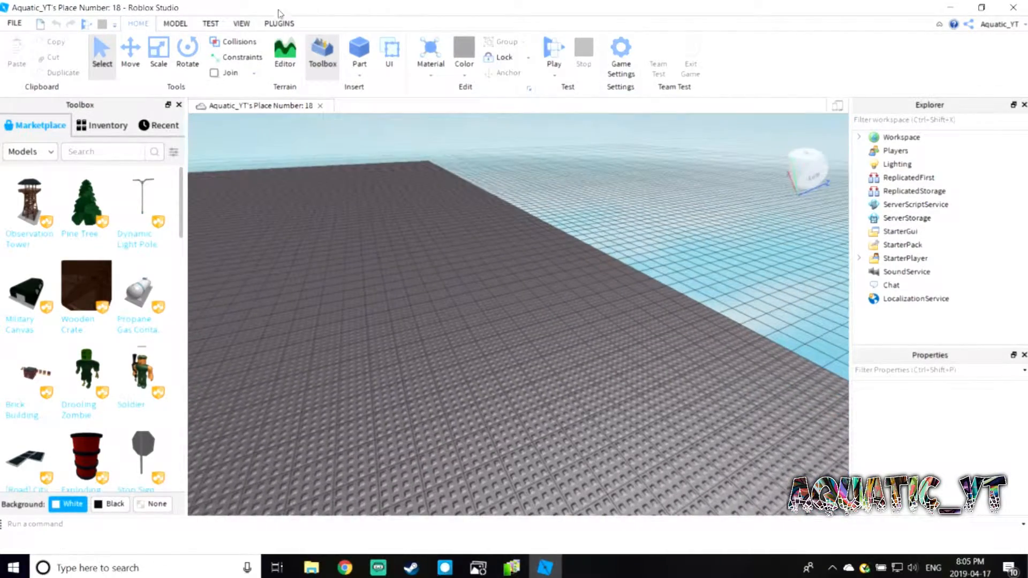
click(278, 25)
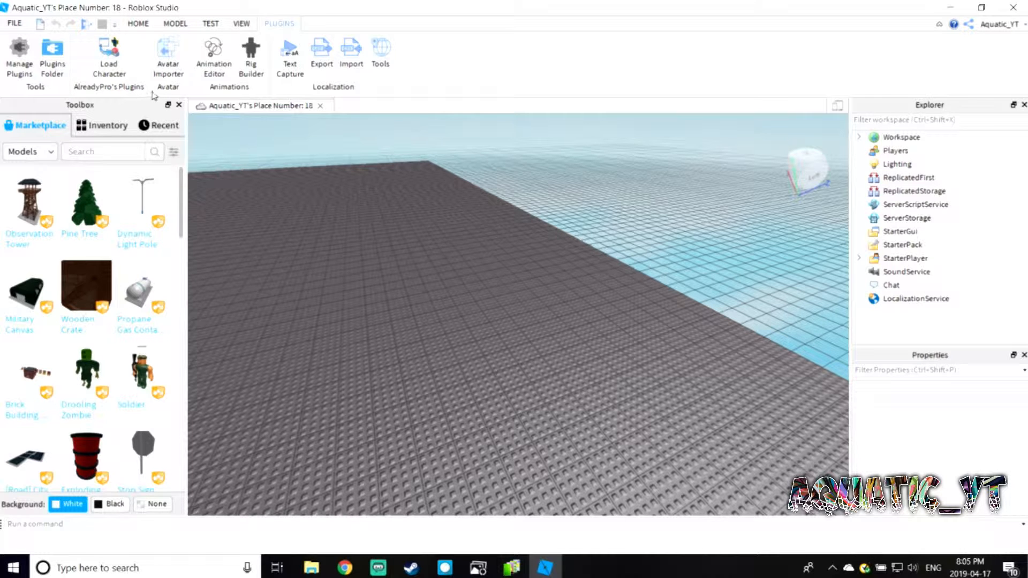
Switch to Chrome and search the Roblox players for AlreadyPro, the maker of the Load Character plugin.
click(344, 567)
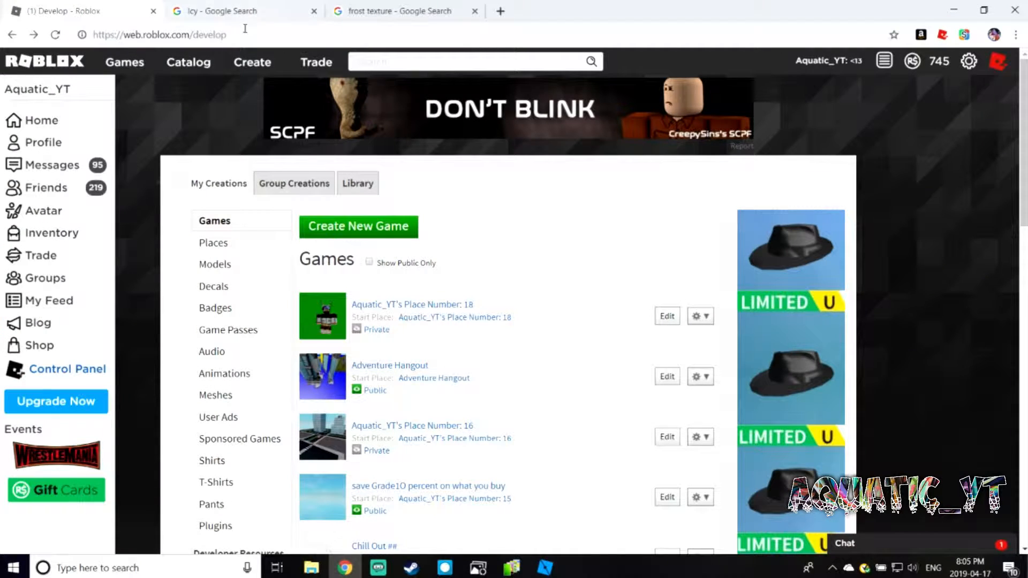
click(381, 65)
text(AlreadyPro)
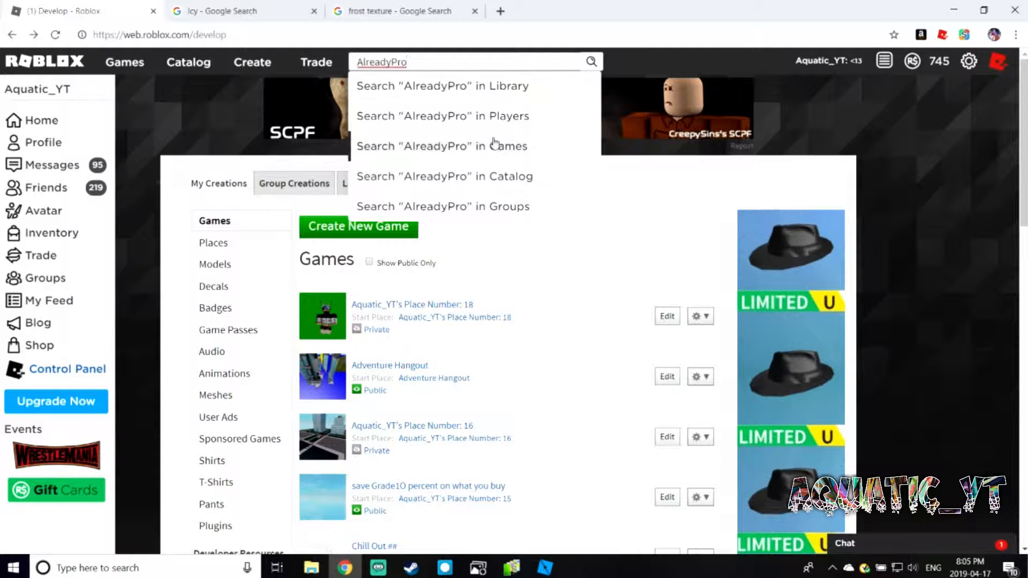
click(512, 118)
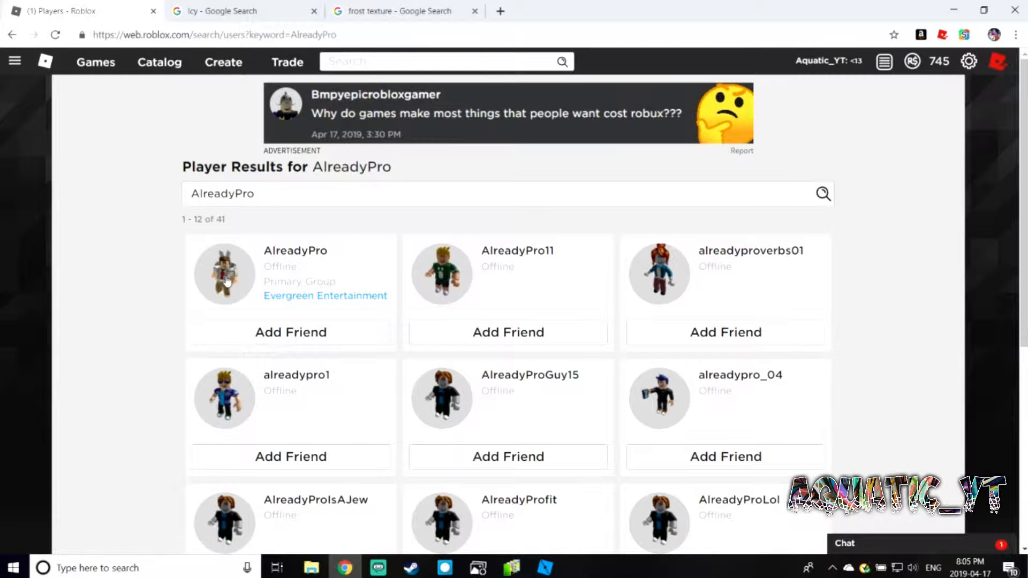
Open the AlreadyPro profile and look through its creations and full model list for the Load Character plugin.
click(298, 252)
scroll(390, 321, down, 5)
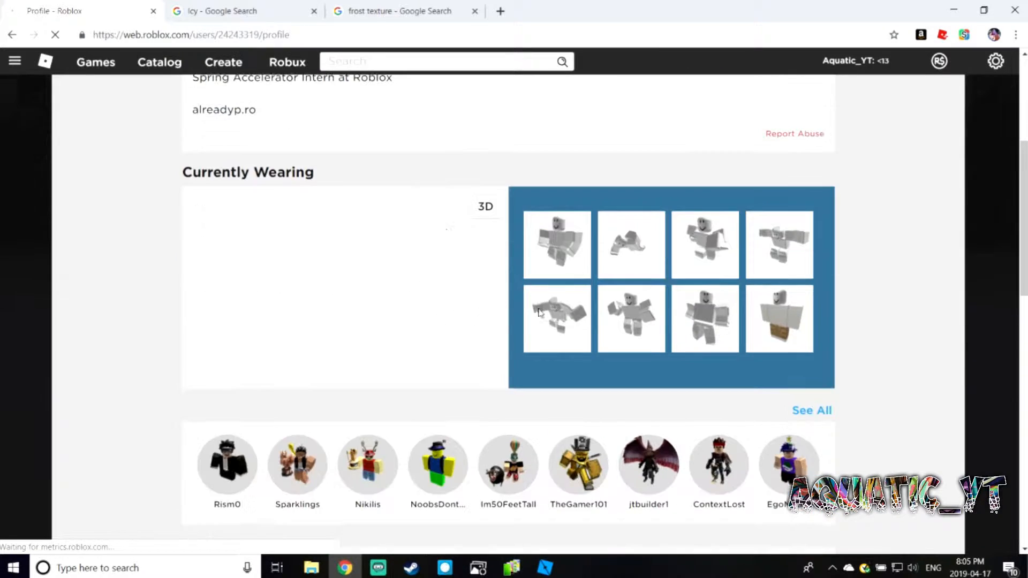
scroll(535, 267, up, 5)
click(638, 284)
scroll(589, 321, down, 5)
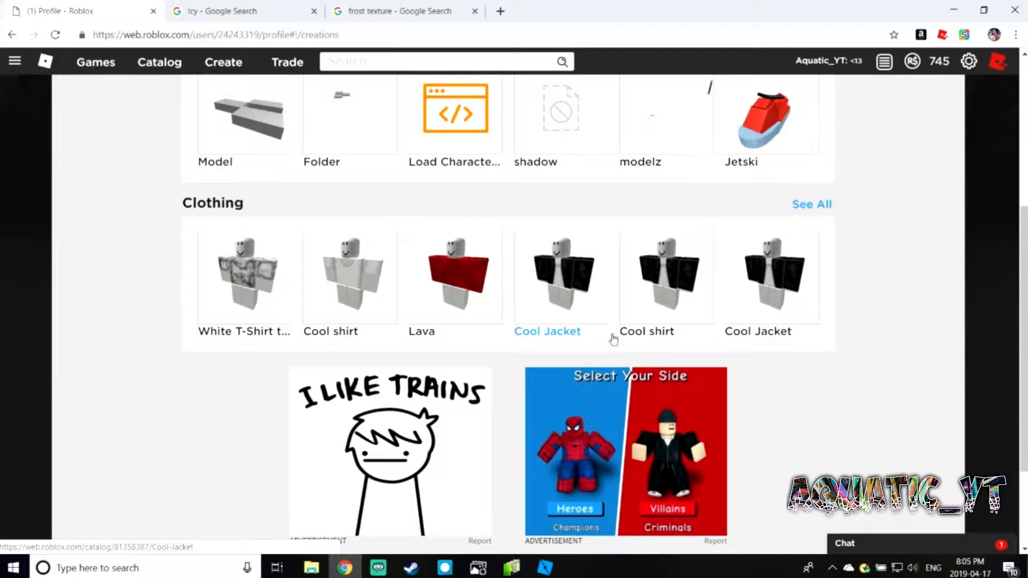
scroll(496, 250, up, 3)
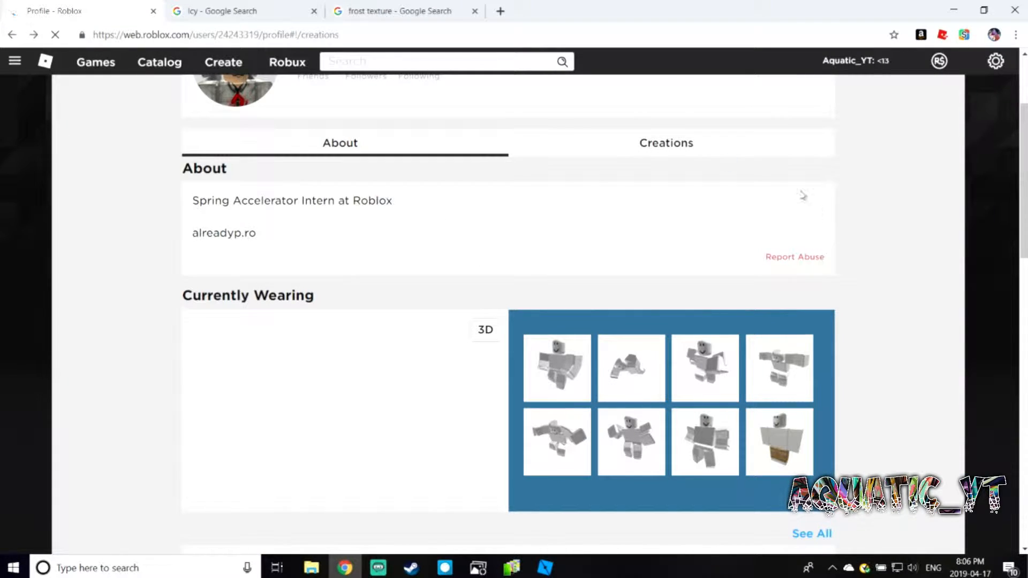
click(666, 146)
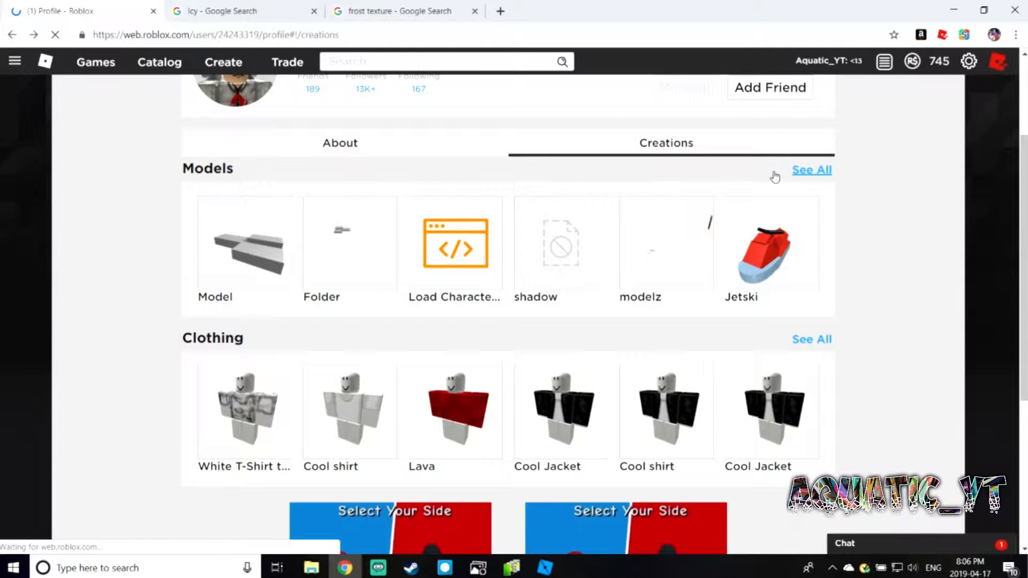
scroll(407, 321, down, 2)
scroll(434, 347, up, 2)
scroll(539, 367, down, 6)
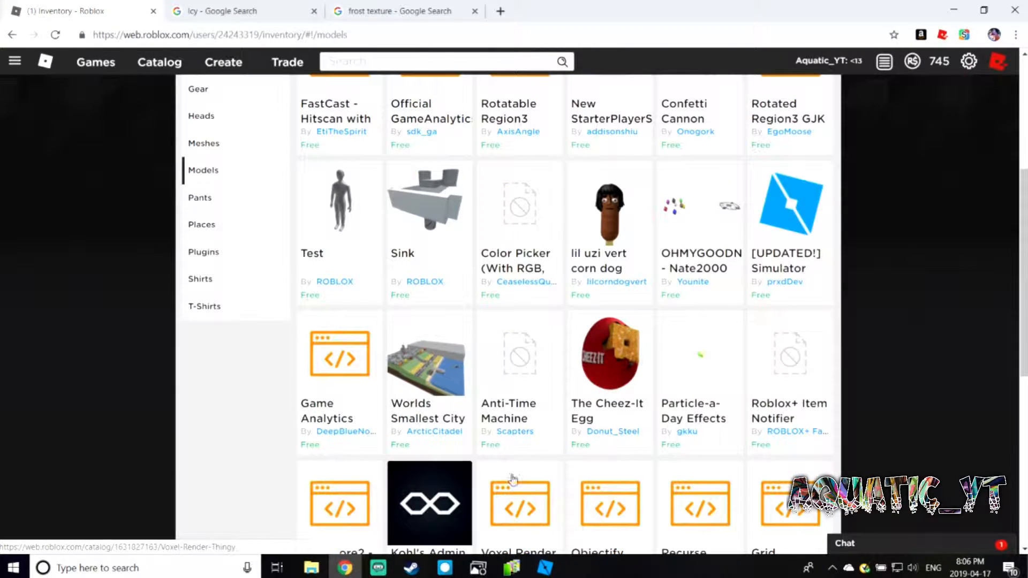
Switch back to Roblox Studio and open the Load Character plugin.
mouse_move(544, 567)
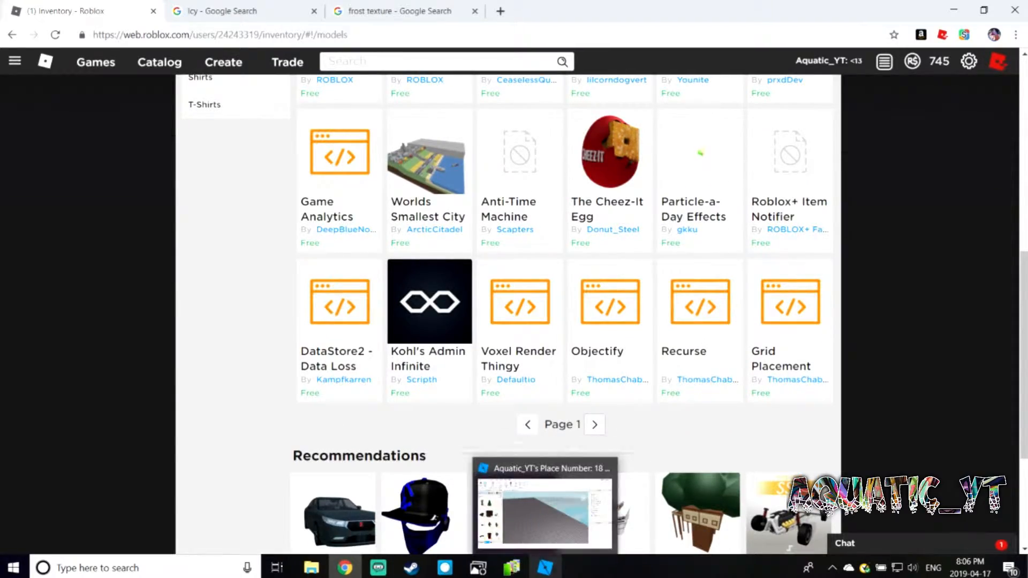
click(542, 508)
right_drag(617, 250, 594, 261)
key(w)
key(w)
click(108, 53)
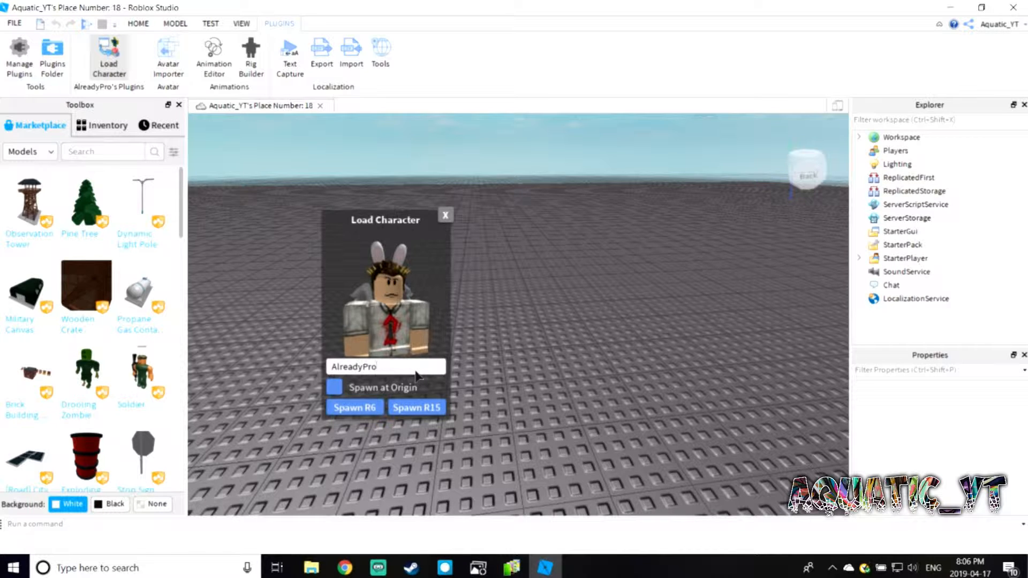
Replace the name in Load Character with the account's own username, spawn the R6 avatar and close the plugin window.
key(BackSpace)
key(BackSpace)
key(BackSpace)
key(BackSpace)
key(BackSpace)
key(BackSpace)
key(BackSpace)
key(BackSpace)
key(BackSpace)
key(BackSpace)
text(A)
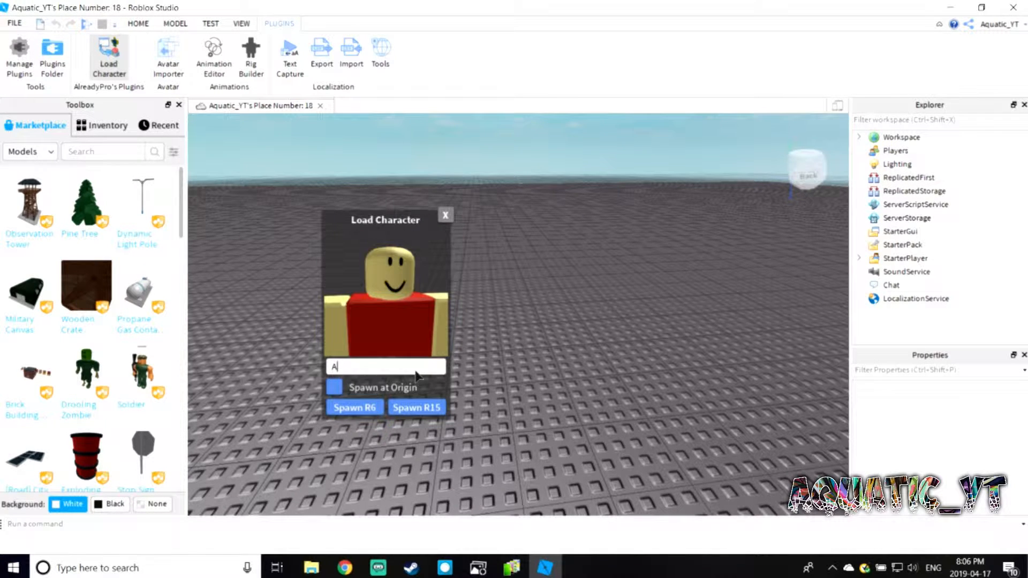
text(lreadyAquatic_YT)
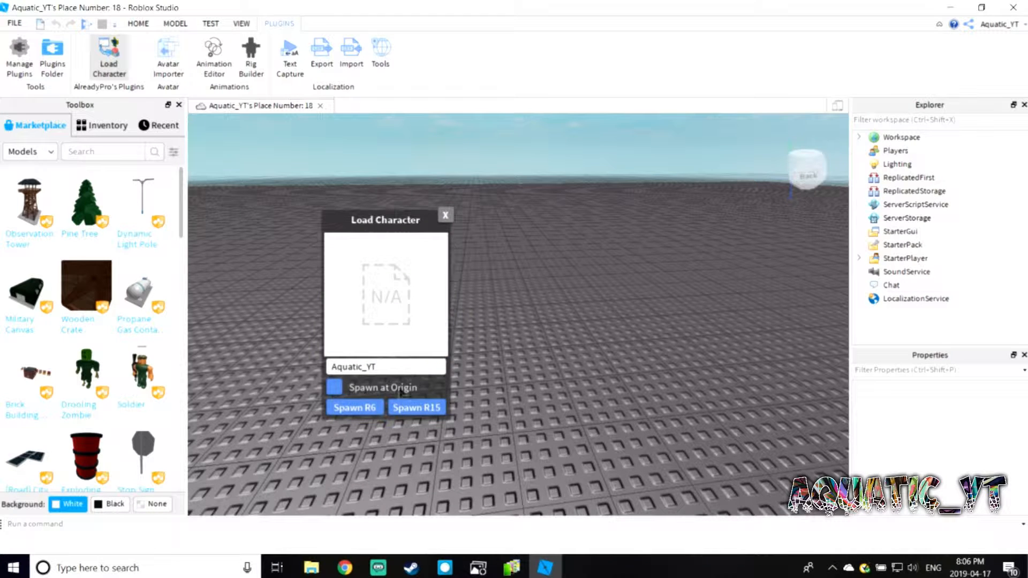
drag(408, 221, 356, 224)
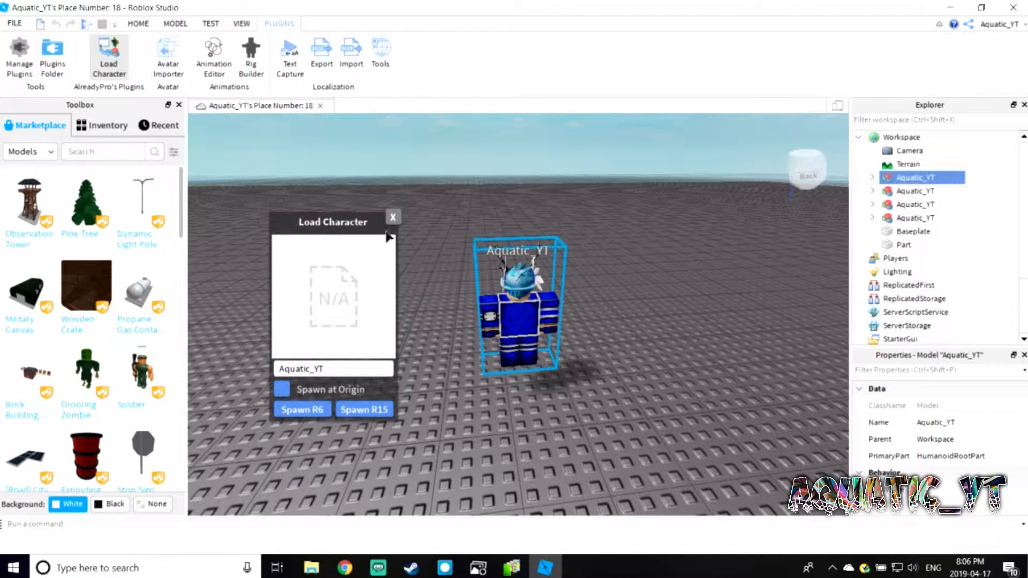
click(394, 219)
Turn the spawned character around on the baseplate so its face points towards the camera, and deselect it.
key(w)
right_drag(461, 228, 460, 226)
key(s)
drag(490, 295, 490, 278)
right_drag(497, 277, 498, 277)
key(ctrl+r)
key(ctrl+r)
key(w)
right_drag(632, 202, 602, 202)
key(w)
click(602, 202)
Examine the spawned character's face, accessories and clothing from several distances and angles.
key(s)
right_drag(593, 242, 593, 244)
key(w)
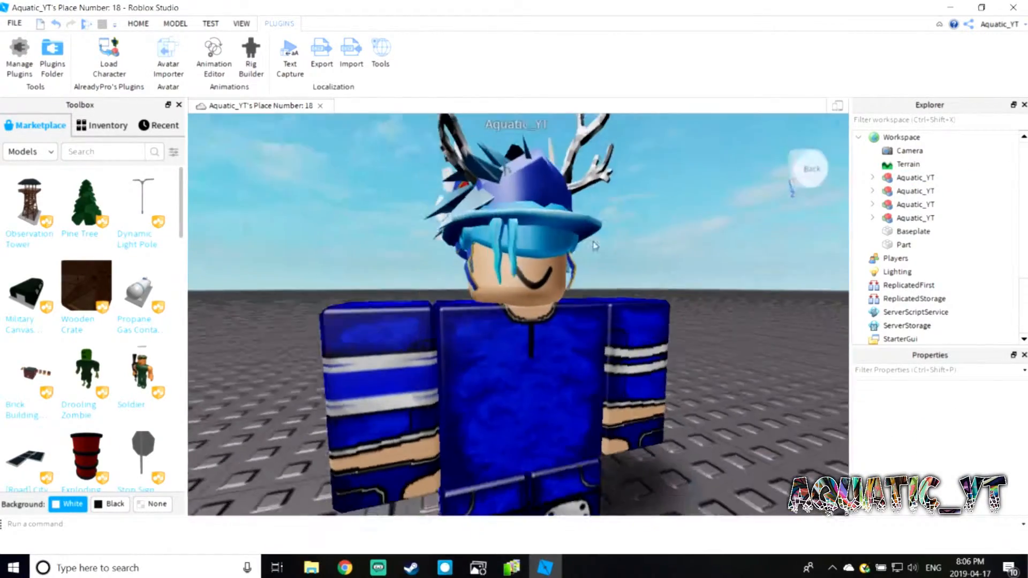
key(s)
key(d)
right_drag(539, 295, 539, 296)
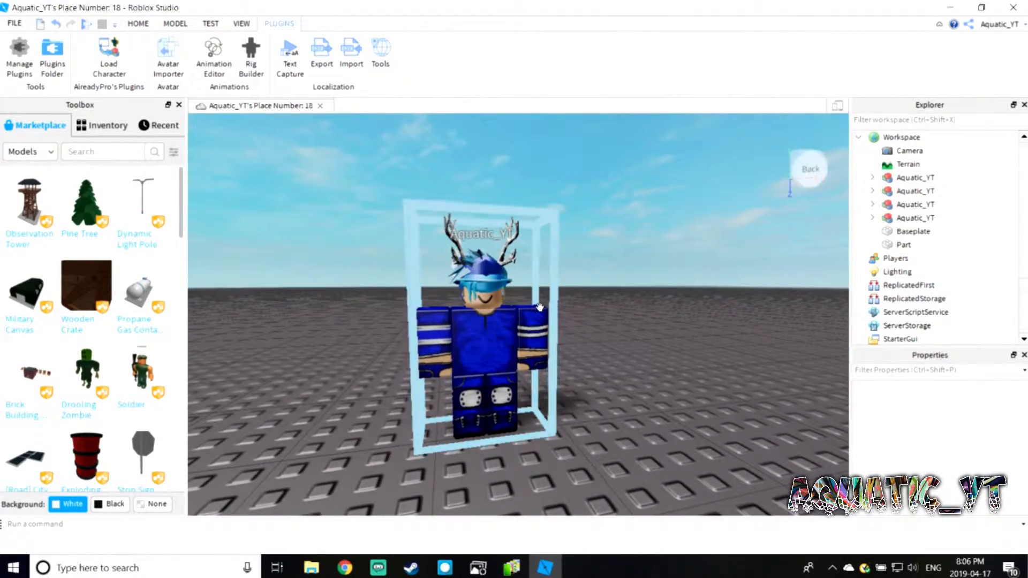
right_drag(542, 343, 544, 343)
key(a)
key(d)
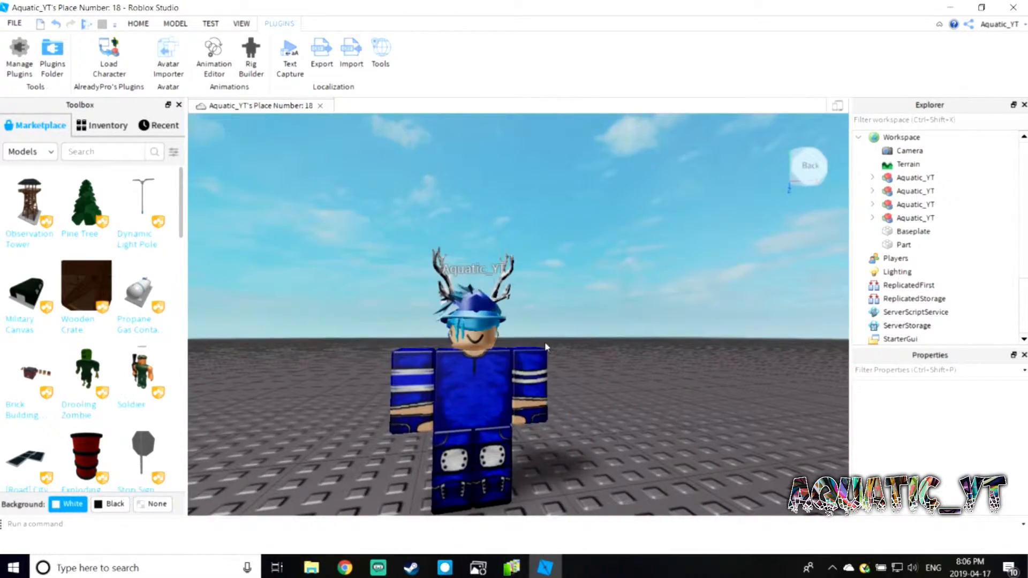
right_drag(621, 410, 664, 413)
key(a)
key(d)
key(w)
key(s)
key(w)
key(a)
key(d)
key(a)
key(d)
key(w)
Select the spawned character model and expand it in the object hierarchy to review its accessories and body parts.
click(545, 355)
right_drag(712, 356, 827, 282)
key(w)
key(s)
key(w)
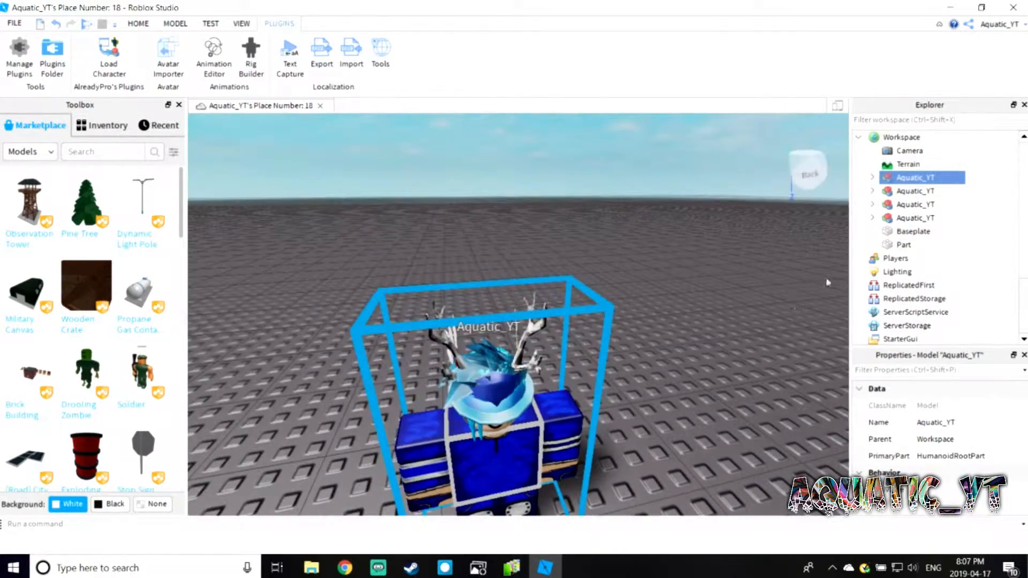
click(873, 178)
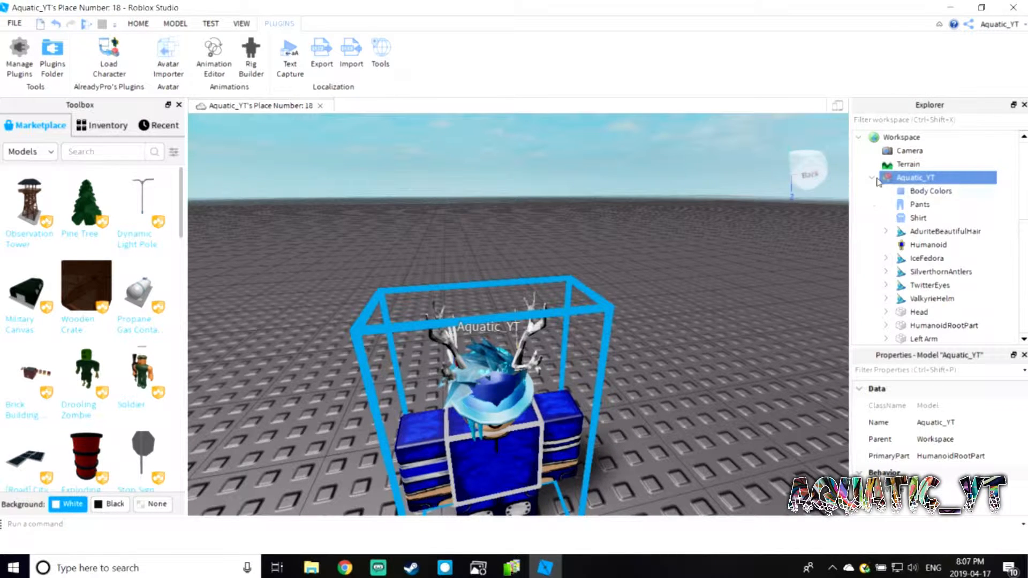
scroll(905, 241, down, 4)
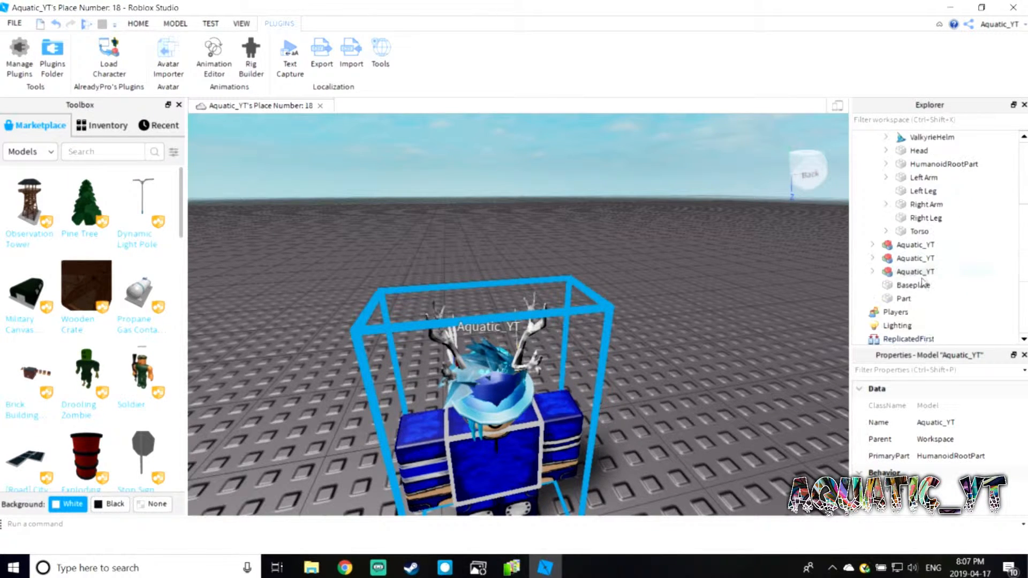
scroll(918, 246, up, 4)
scroll(918, 247, down, 3)
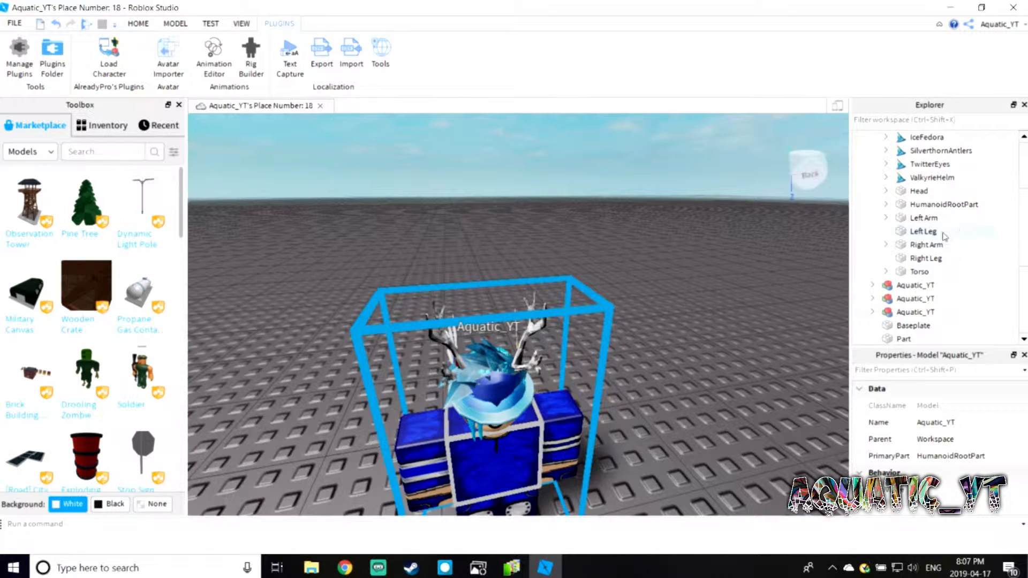
right_drag(774, 338, 774, 340)
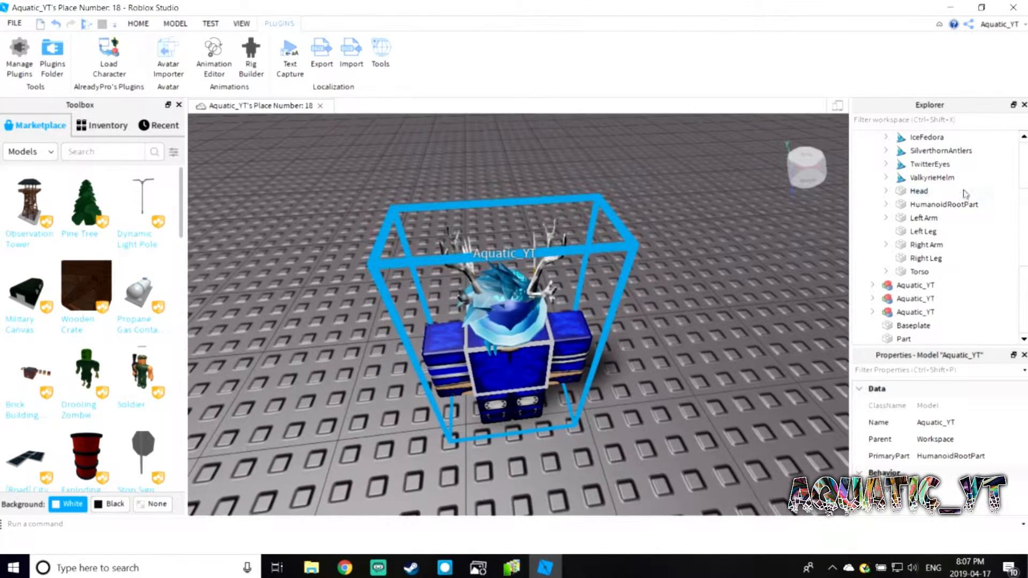
shift+click(920, 196)
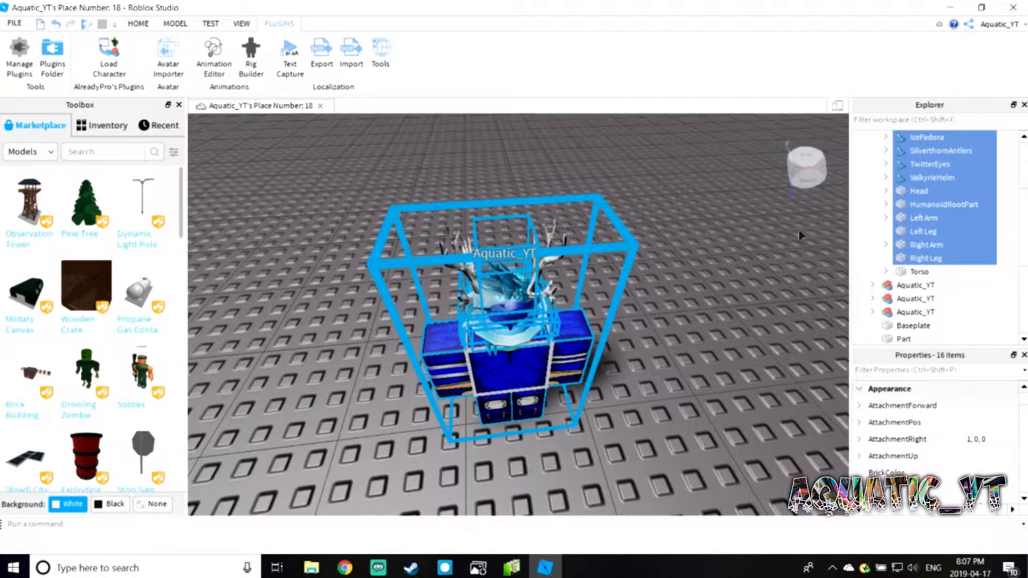
click(771, 259)
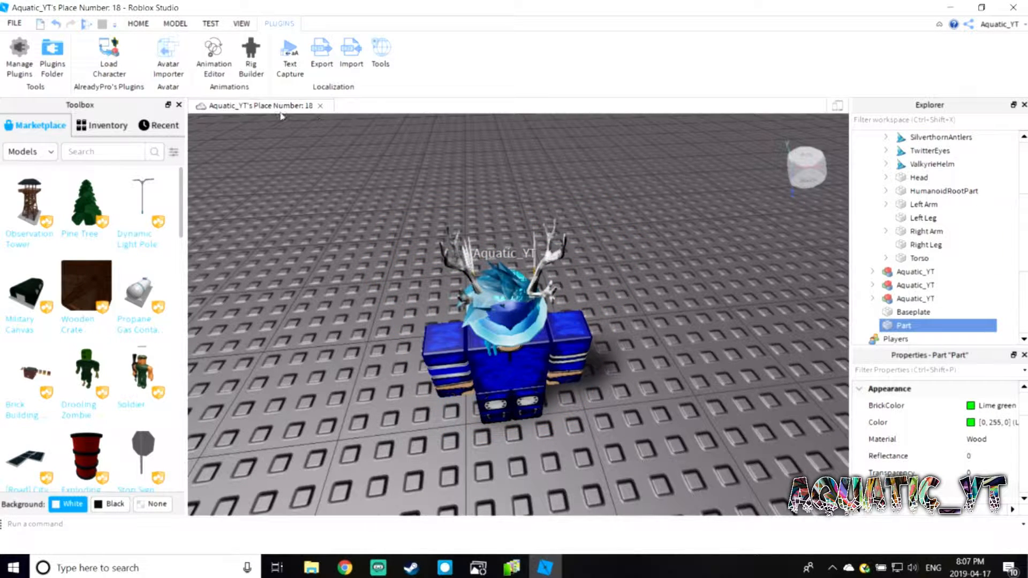
click(55, 24)
right_drag(608, 247, 612, 191)
click(613, 187)
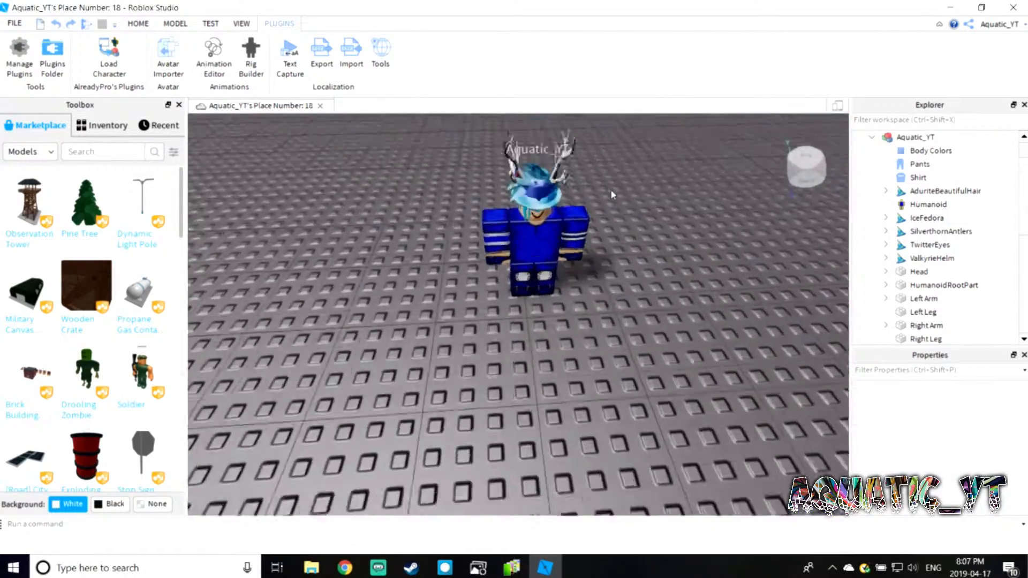
Select the character's Left Arm part and bring up the basic part-editing tools.
scroll(611, 191, up, 3)
mouse_move(612, 289)
right_down()
mouse_move(626, 264)
mouse_move(605, 257)
mouse_move(619, 287)
right_up()
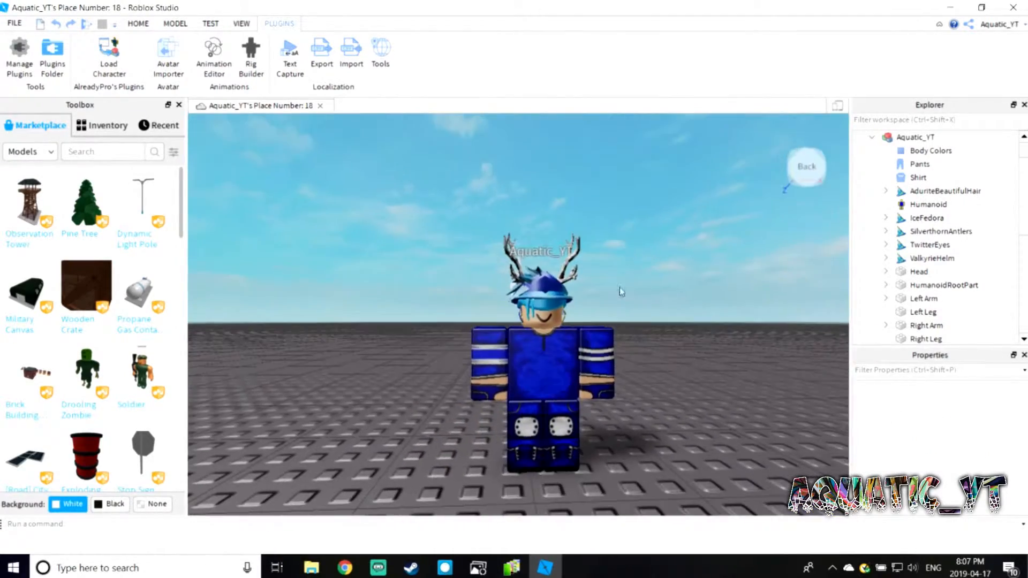
click(567, 377)
right_drag(642, 337, 656, 305)
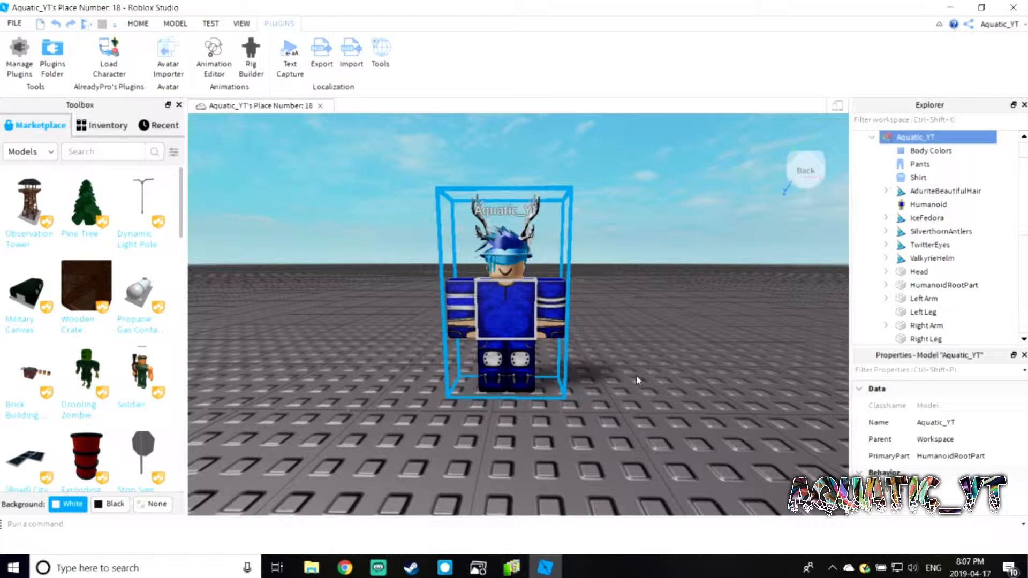
right_drag(701, 341, 724, 345)
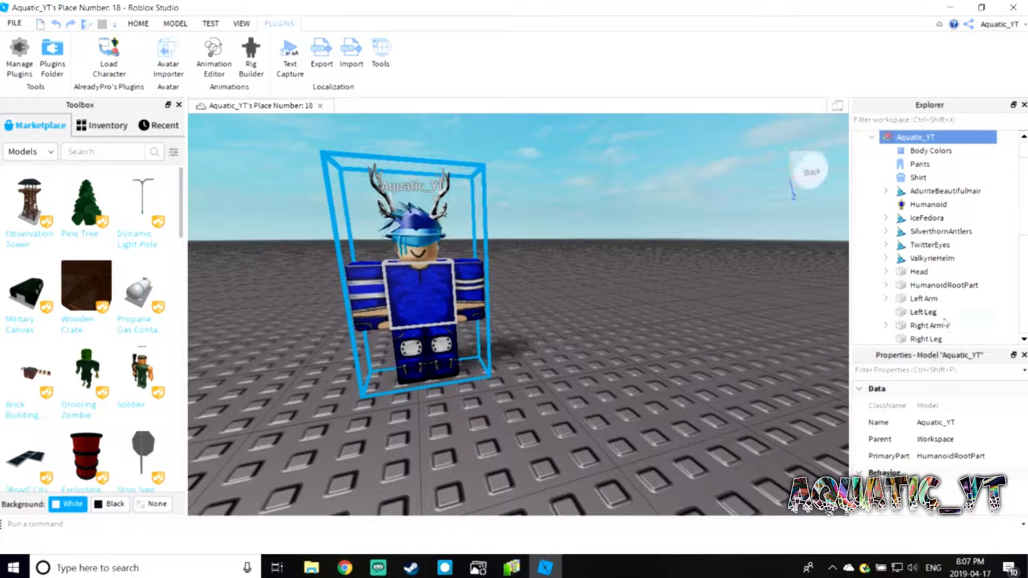
click(925, 313)
click(924, 298)
key(f)
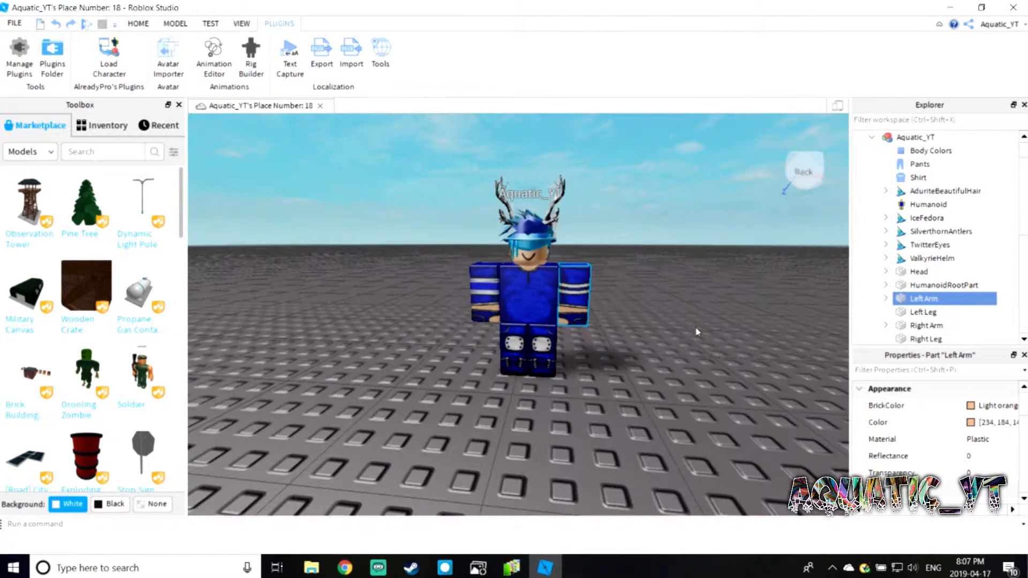
click(135, 24)
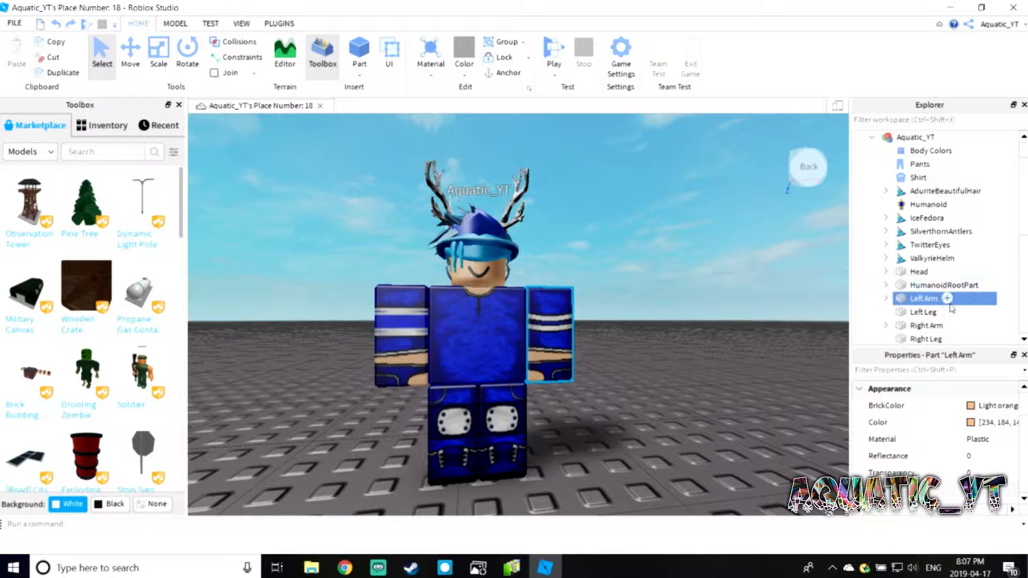
Rotate the character's Left Arm upwards and outwards into a raised, waving pose.
scroll(959, 279, down, 2)
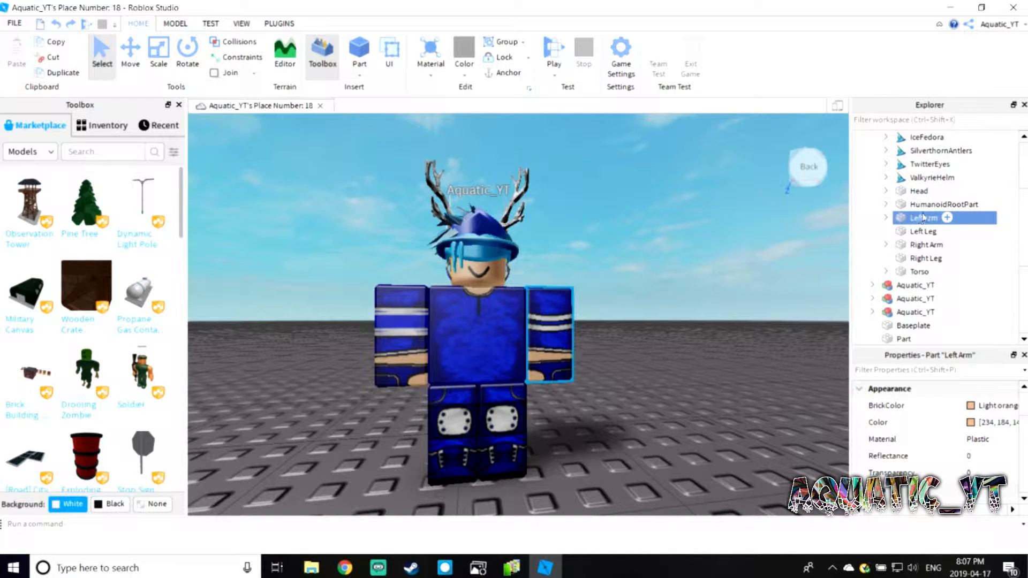
right_drag(724, 263, 719, 260)
key(d)
key(a)
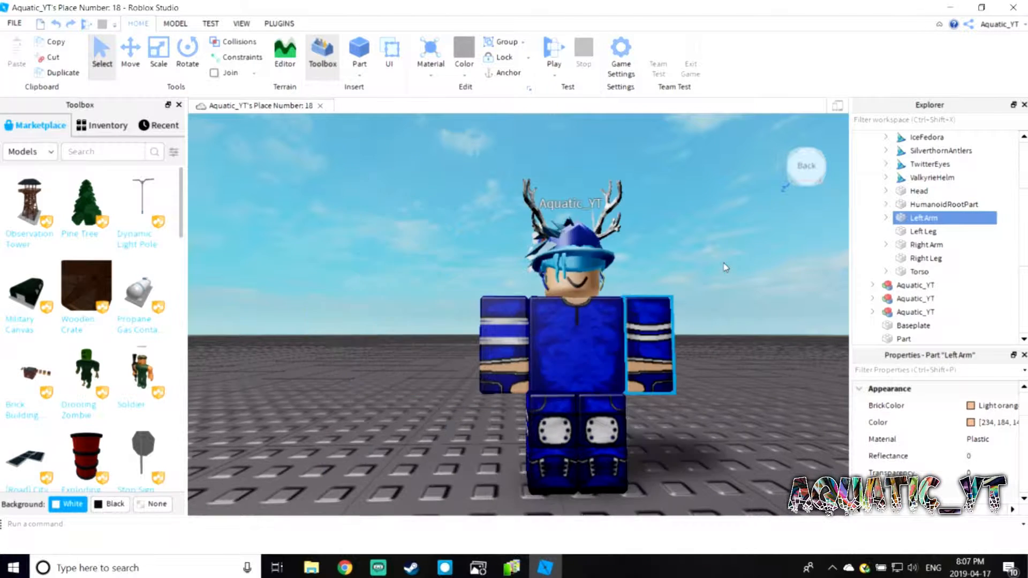
key(d)
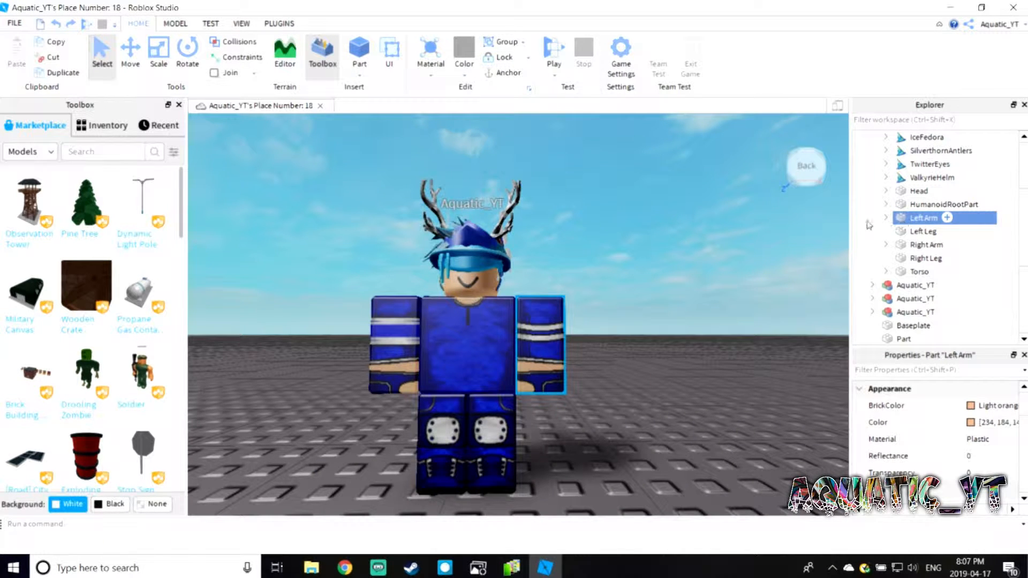
click(183, 59)
right_drag(672, 239, 671, 237)
key(a)
key(d)
key(a)
key(s)
key(d)
key(a)
drag(550, 216, 495, 418)
Move the raised Left Arm up and against the torso so it meets the shoulder, and deselect it.
click(130, 52)
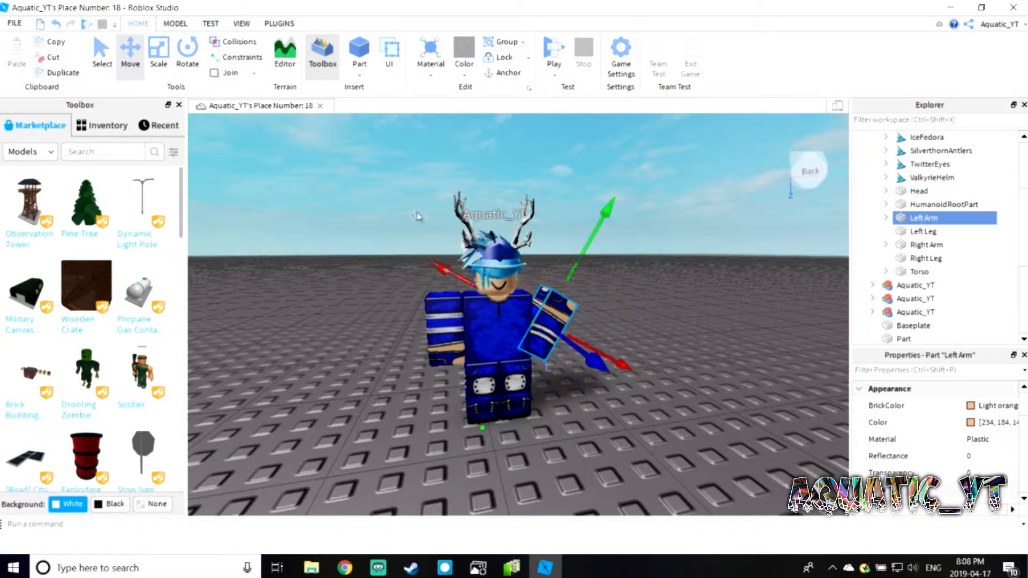
drag(580, 266, 590, 229)
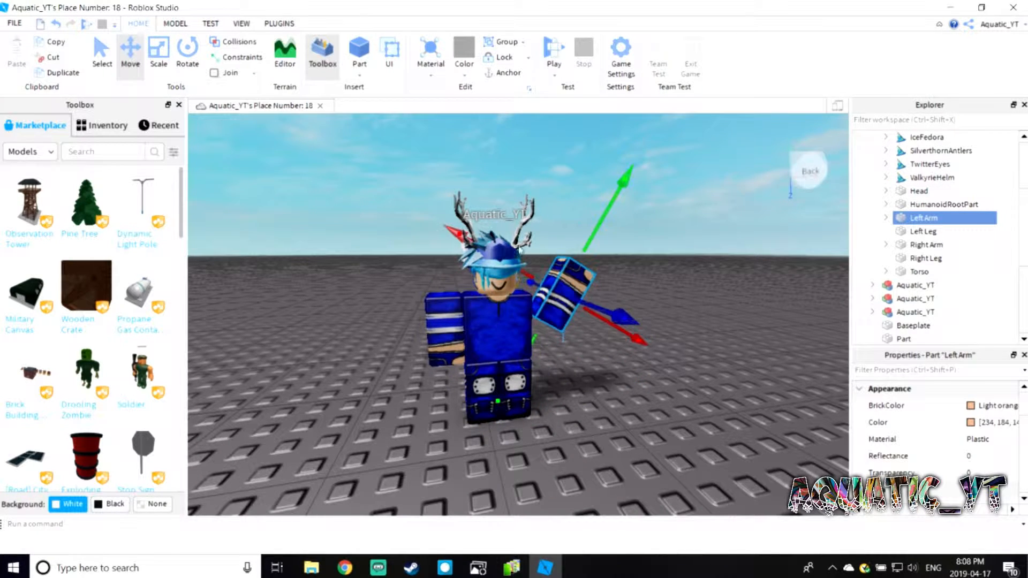
drag(491, 255, 473, 246)
right_drag(702, 279, 697, 253)
key(d)
click(695, 207)
mouse_move(695, 207)
right_down()
mouse_move(684, 207)
mouse_move(678, 228)
mouse_move(700, 212)
right_up()
scroll(683, 209, up, 3)
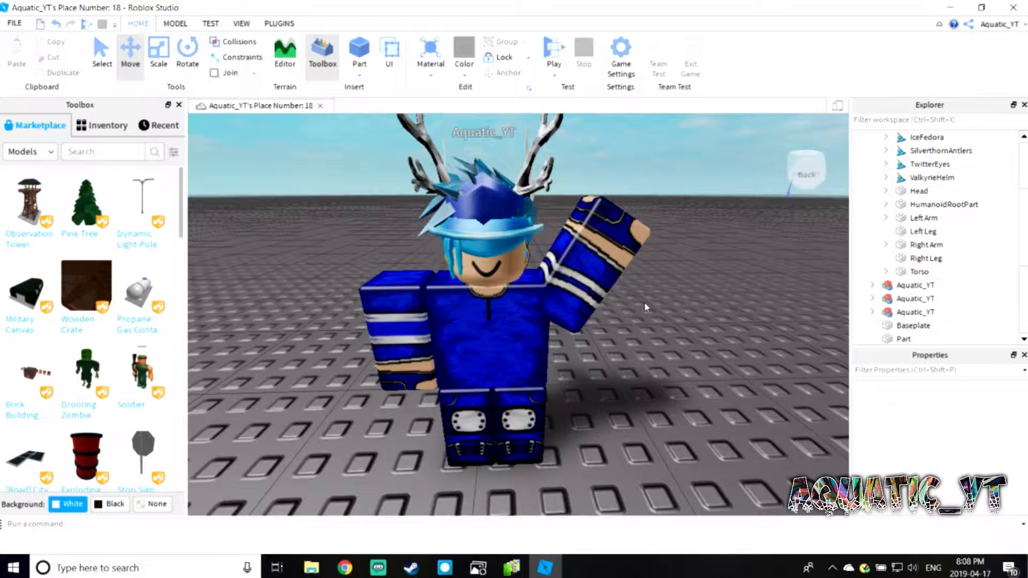
Select the character's Right Arm and rotate it slightly so the hand swings away from the body.
right_drag(644, 302, 471, 328)
click(471, 327)
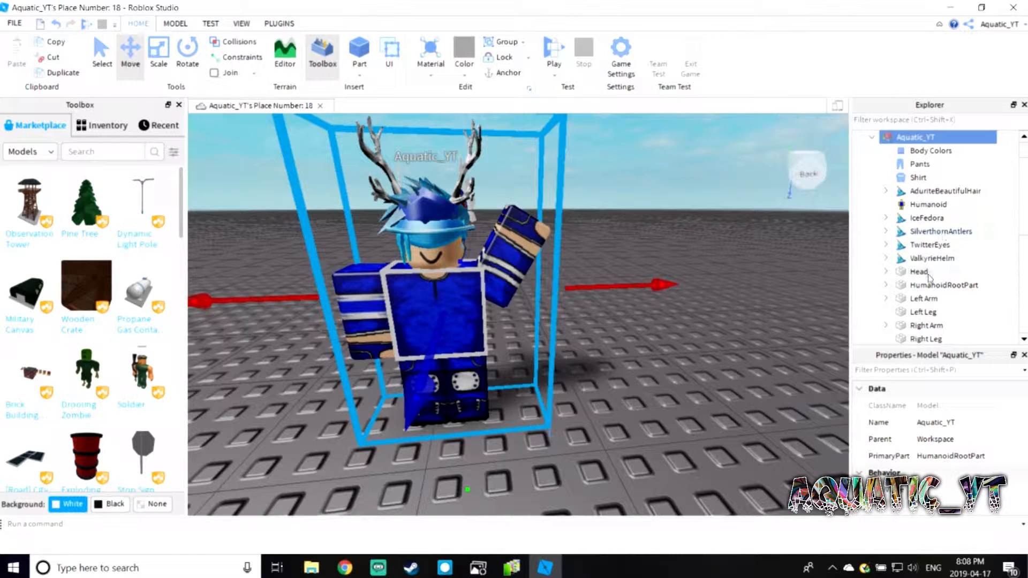
scroll(928, 317, down, 2)
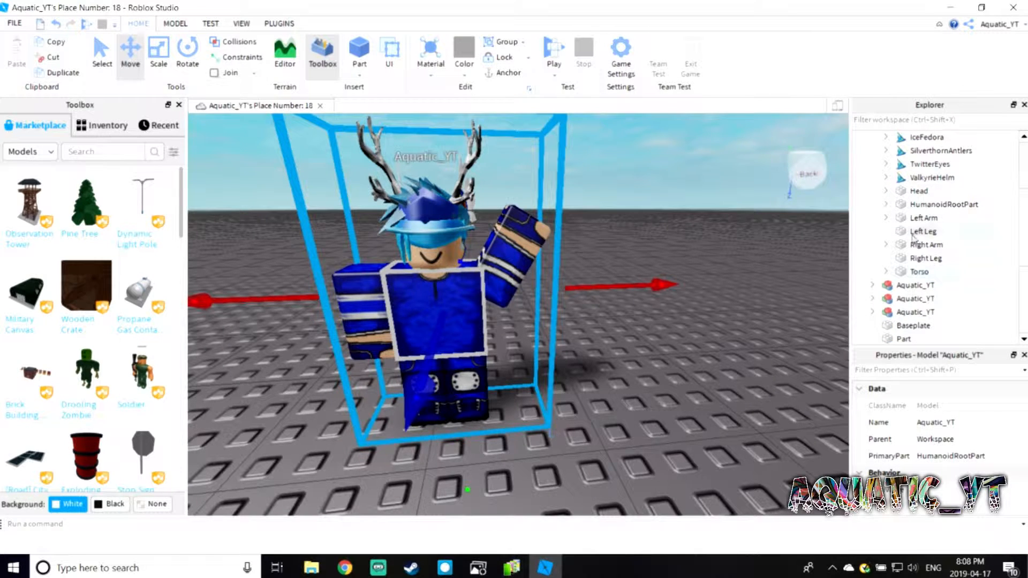
click(926, 245)
scroll(926, 247, up, 2)
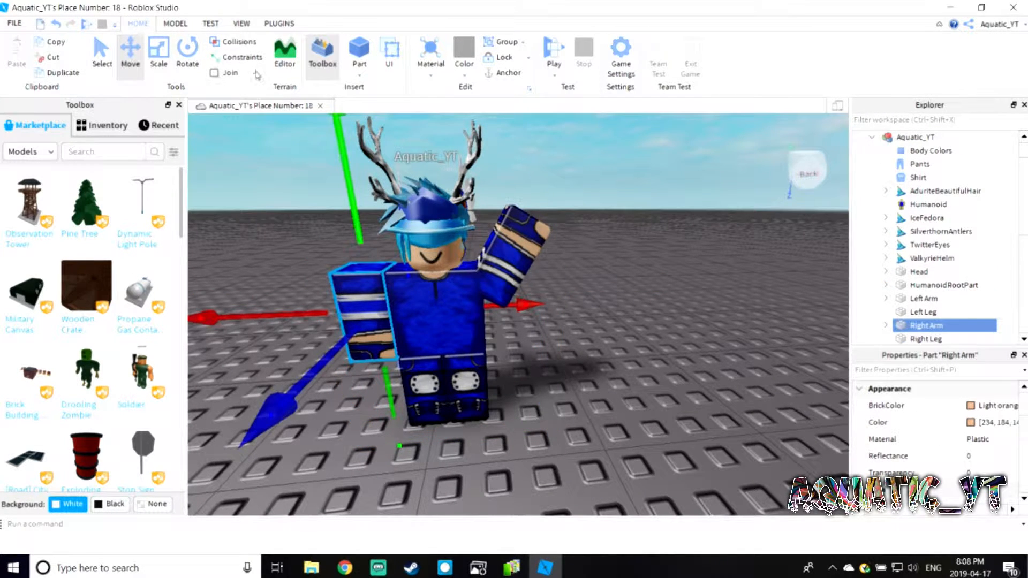
click(188, 54)
key(a)
right_drag(522, 370, 515, 352)
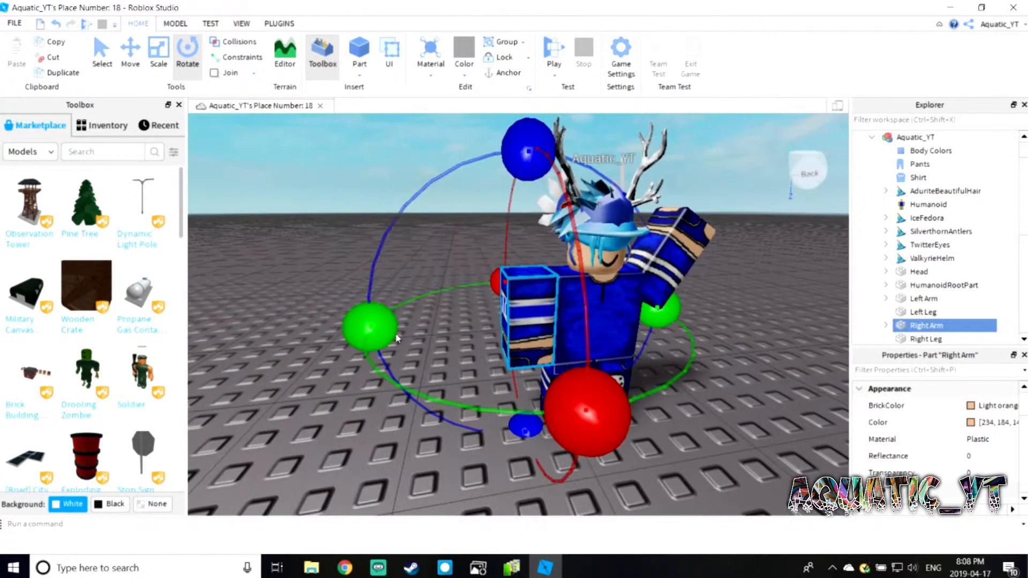
drag(513, 164, 554, 167)
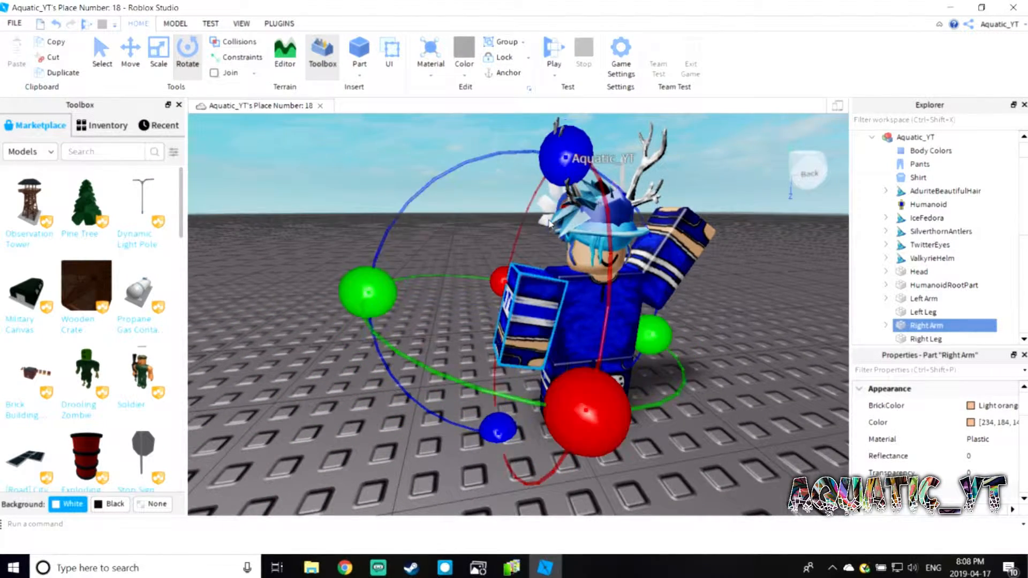
Move the tilted Right Arm up and inwards so its upper end joins the shoulder.
key(d)
right_drag(638, 267, 630, 275)
click(132, 60)
drag(349, 287, 343, 286)
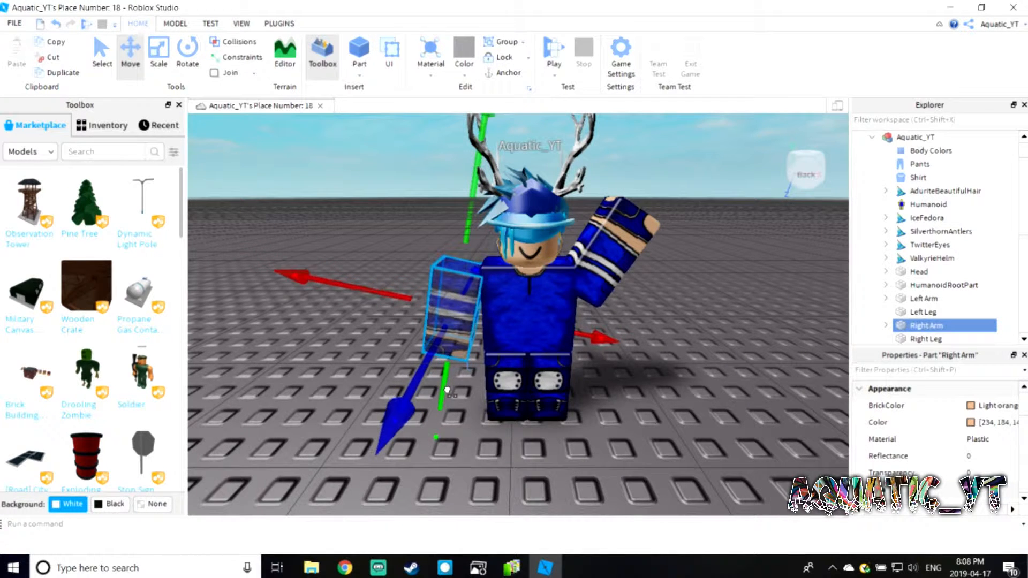
drag(579, 335, 583, 337)
drag(451, 398, 452, 402)
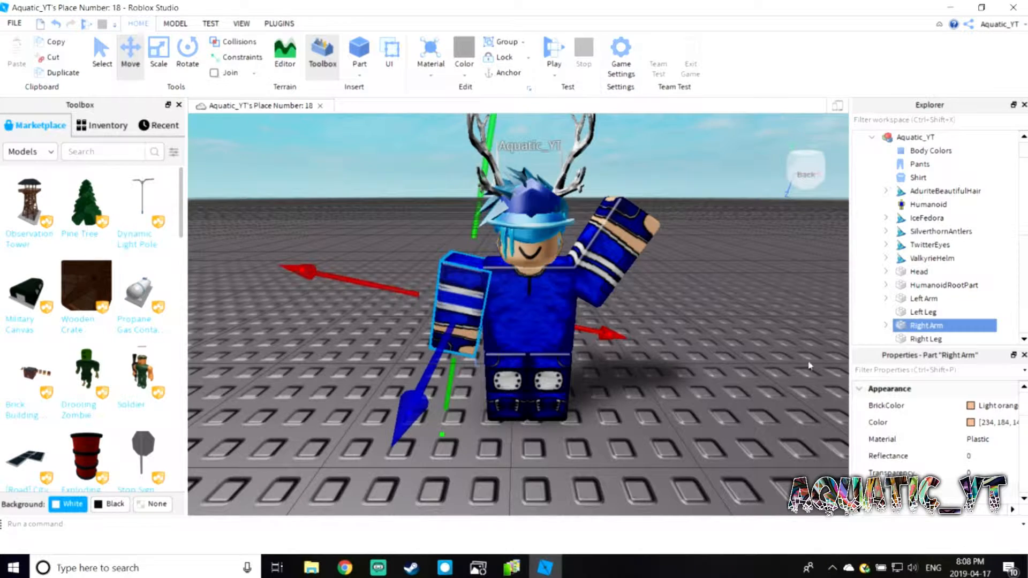
key(ctrl+d)
right_drag(699, 274, 698, 251)
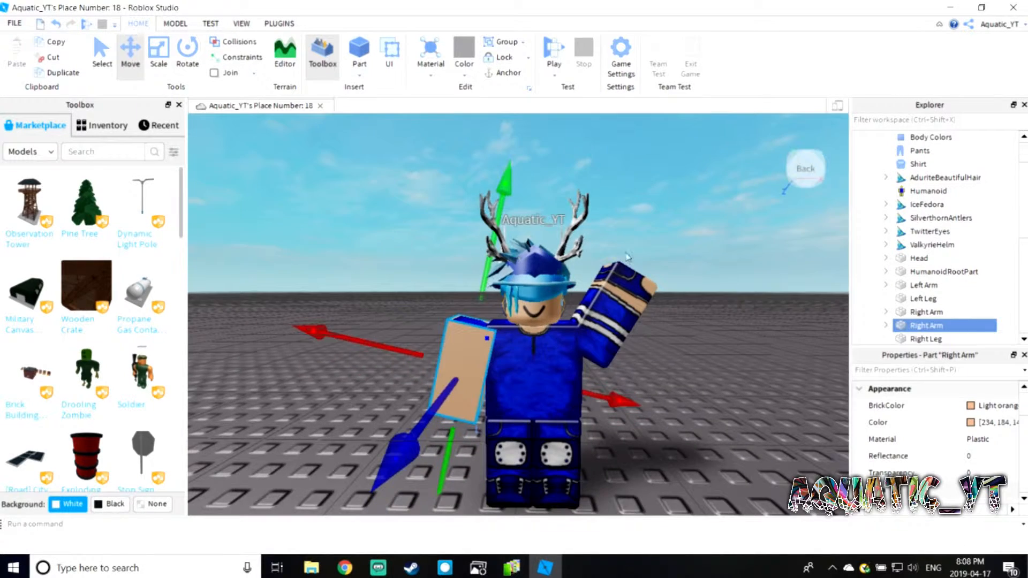
click(56, 24)
Select the character's Left Leg and rotate it slightly so the foot points outwards.
scroll(682, 335, down, 2)
right_drag(682, 335, 521, 365)
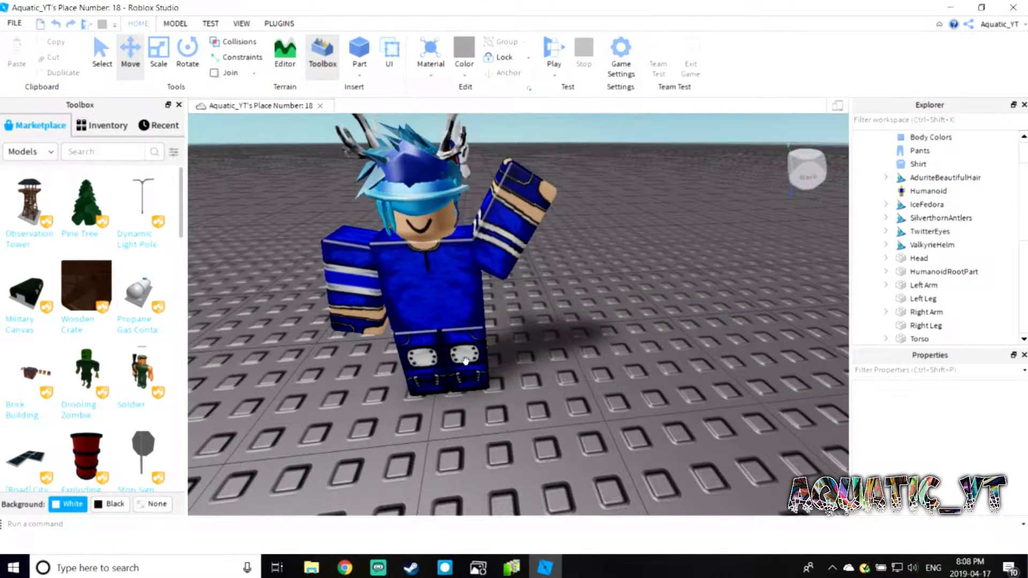
click(929, 300)
scroll(730, 326, up, 2)
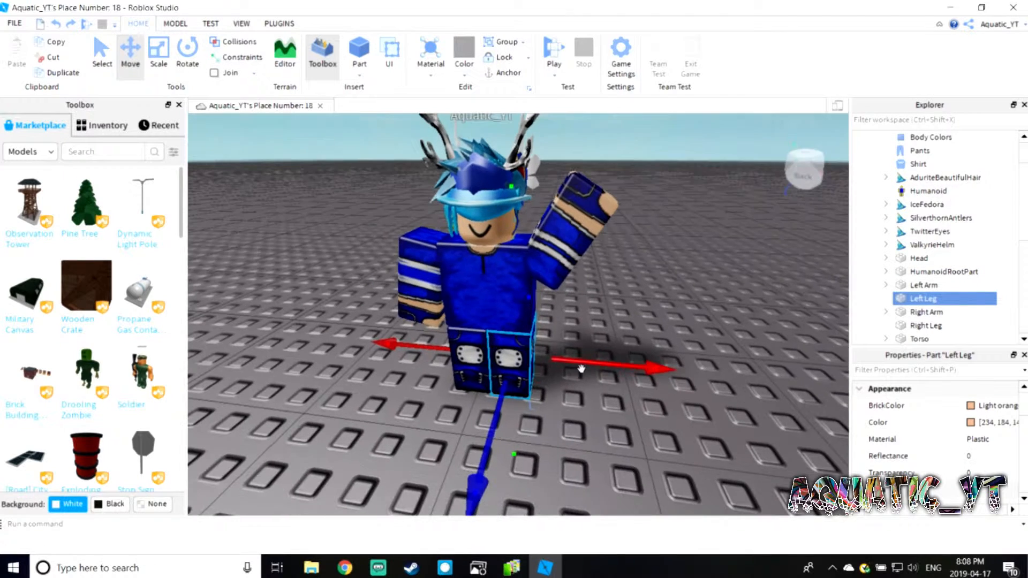
click(194, 64)
drag(610, 323, 617, 348)
drag(479, 231, 490, 230)
scroll(741, 379, up, 1)
right_drag(563, 244, 562, 240)
scroll(563, 243, up, 3)
scroll(562, 242, down, 3)
scroll(562, 240, down, 3)
Move the tilted Left Leg sideways to line it up under the torso.
click(131, 61)
right_drag(515, 164, 516, 166)
drag(664, 256, 670, 255)
right_drag(657, 278, 658, 282)
scroll(658, 282, down, 3)
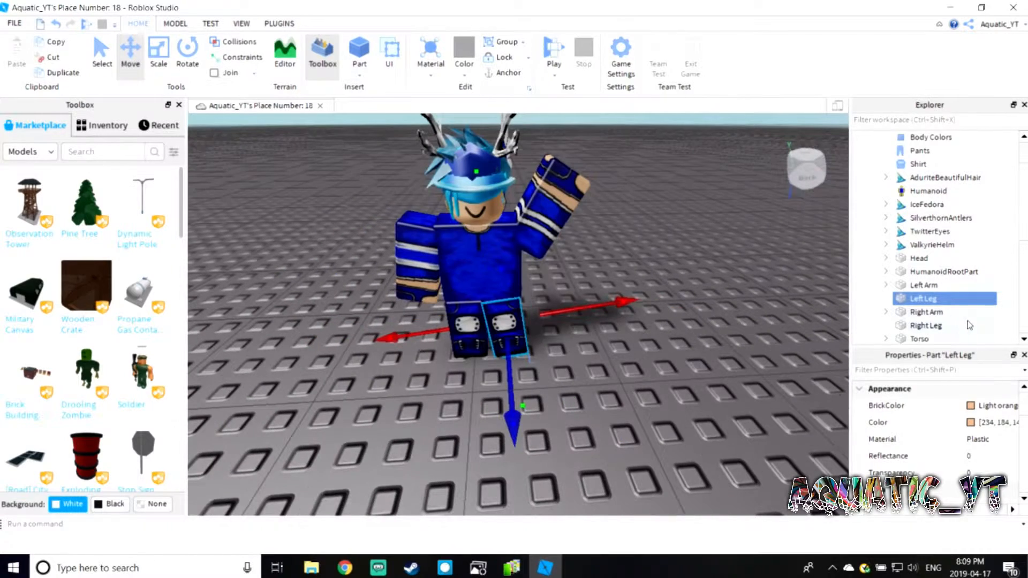
Select the character's Right Leg and rotate it slightly outwards.
click(916, 325)
key(f)
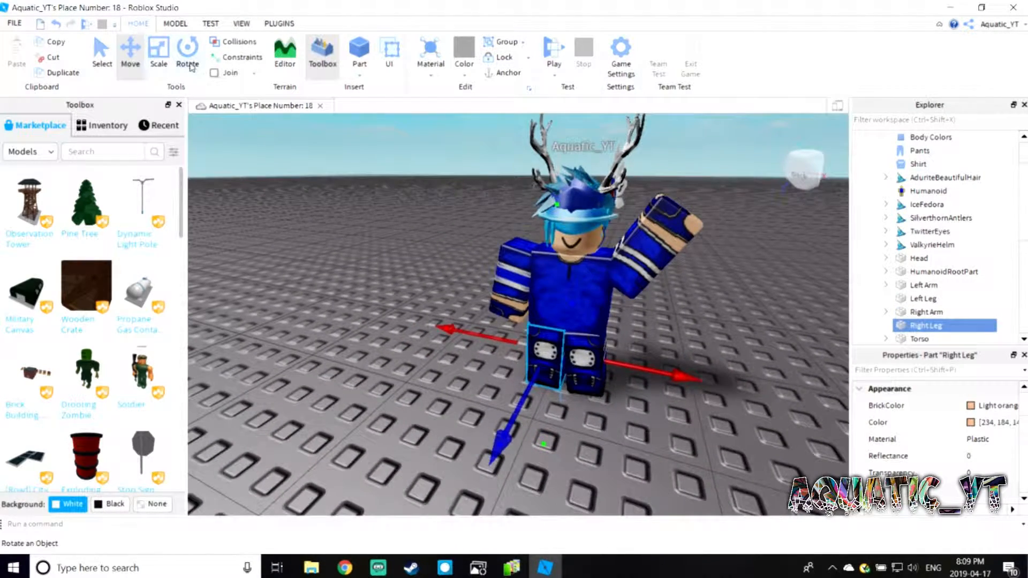
click(188, 64)
drag(556, 249, 558, 251)
mouse_move(643, 308)
right_down()
mouse_move(714, 344)
mouse_move(638, 306)
right_up()
Move the Right Leg sideways to line it up under the torso, and deselect it.
click(130, 52)
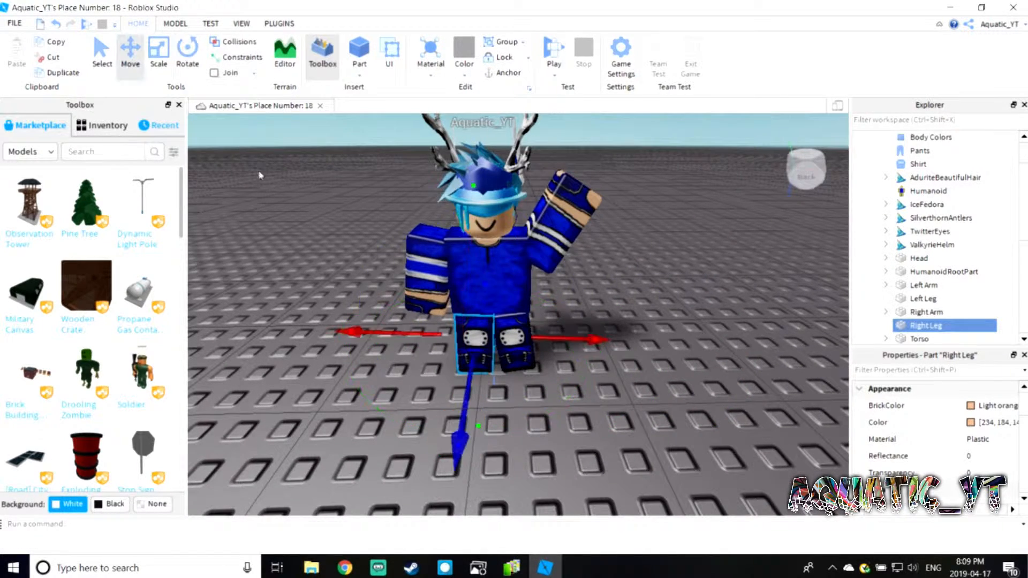
drag(381, 336, 377, 343)
click(695, 257)
right_drag(695, 257, 698, 276)
scroll(941, 228, up, 1)
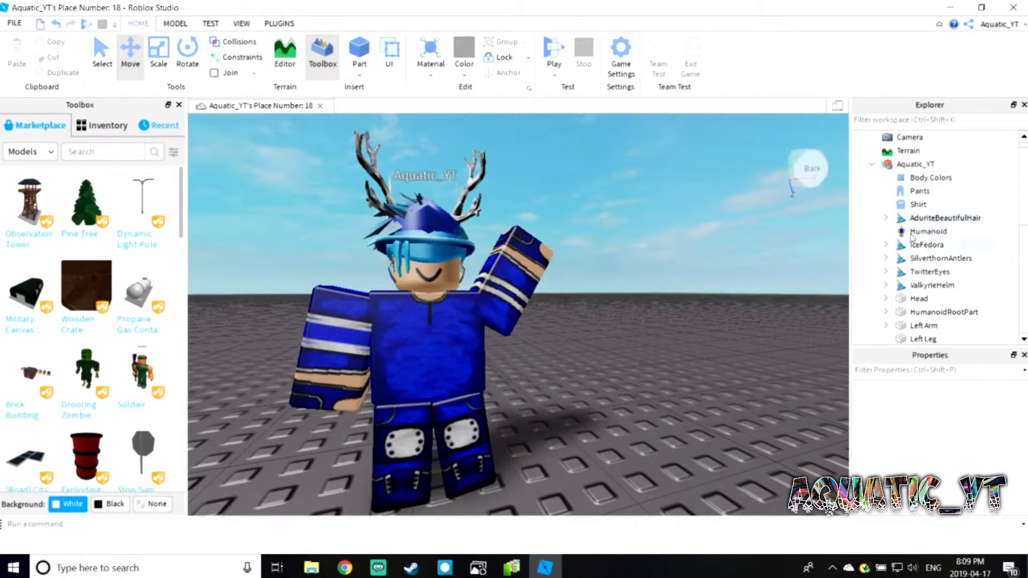
Select the IceFedora, SilverthornAntlers, TwitterEyes and ValkyrieHelm accessories together with the Head.
shift+click(925, 245)
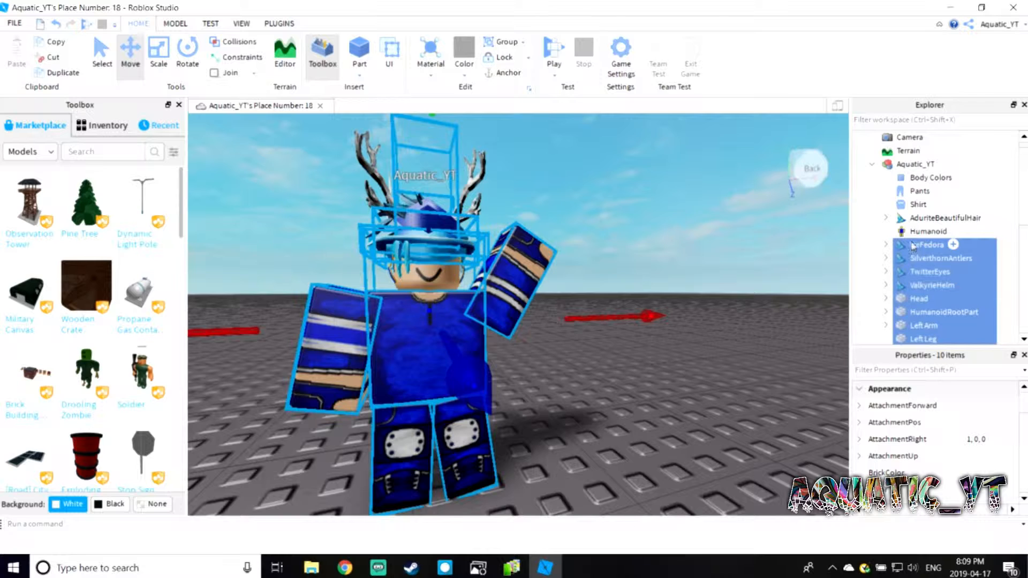
click(914, 247)
shift+click(930, 261)
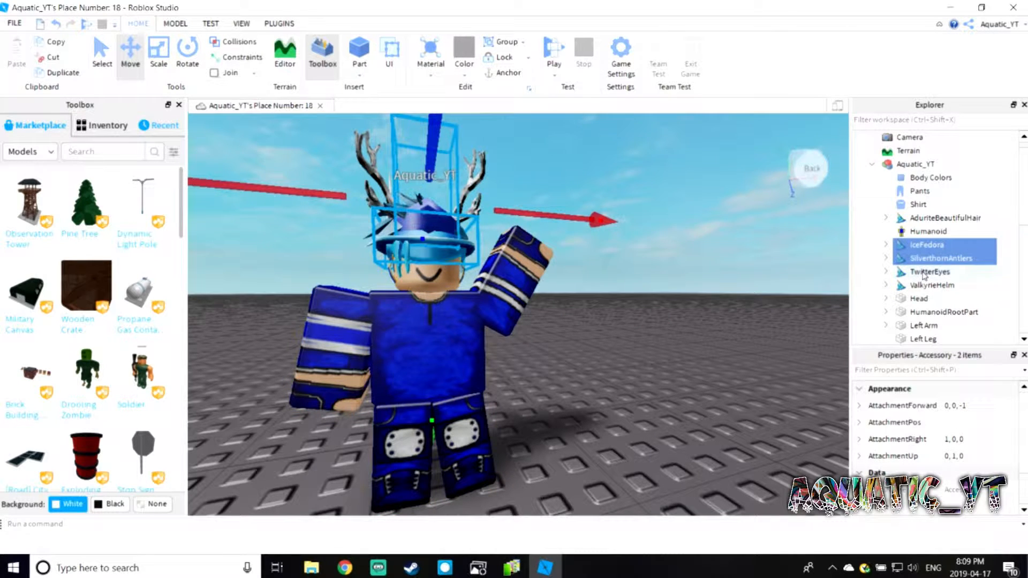
shift+click(923, 273)
shift+click(925, 287)
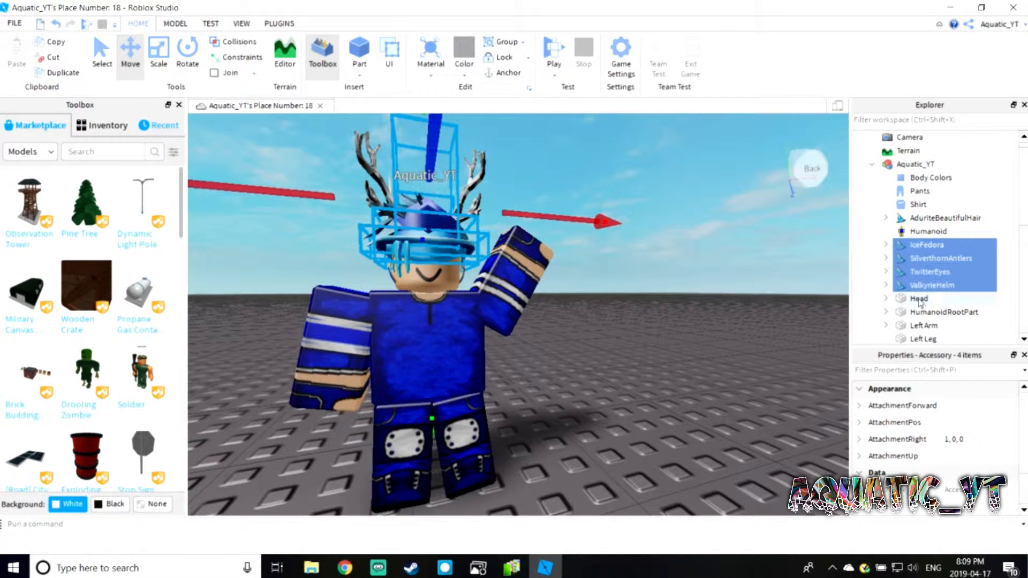
shift+click(919, 299)
scroll(767, 282, up, 3)
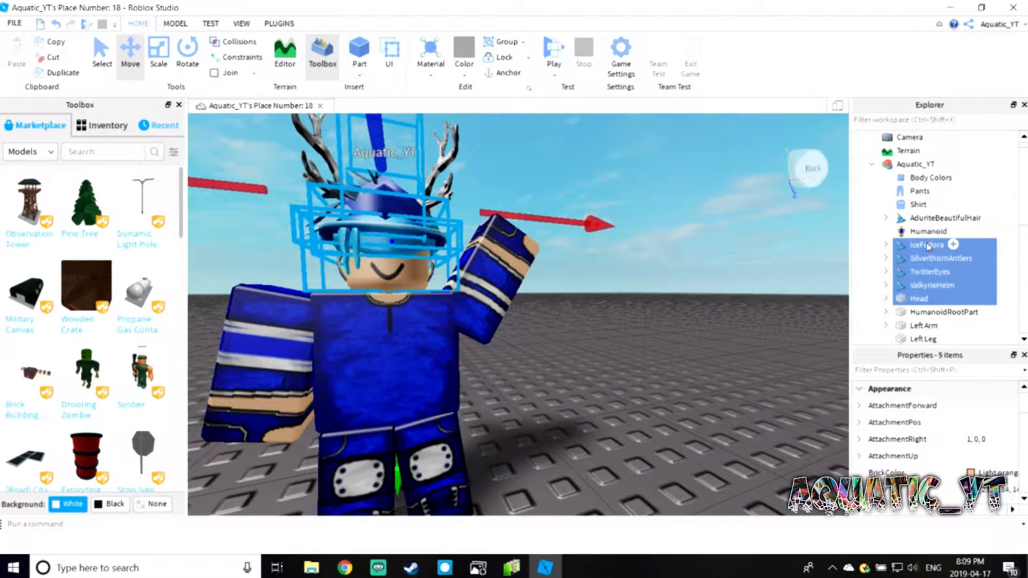
Rotate the selected head and its accessories slightly so the head turns and tilts on the torso.
right_drag(734, 262, 734, 262)
right_drag(712, 315, 712, 312)
click(186, 53)
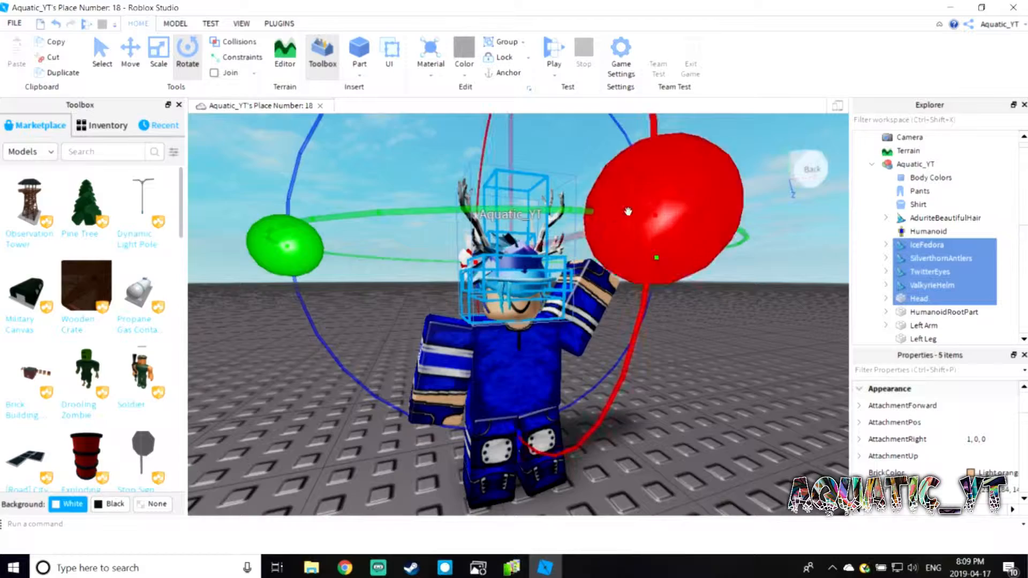
right_drag(543, 228, 543, 228)
right_drag(390, 238, 404, 232)
right_click(387, 231)
click(341, 221)
drag(373, 233, 378, 276)
right_drag(378, 275, 372, 276)
drag(712, 256, 671, 245)
right_drag(616, 263, 613, 264)
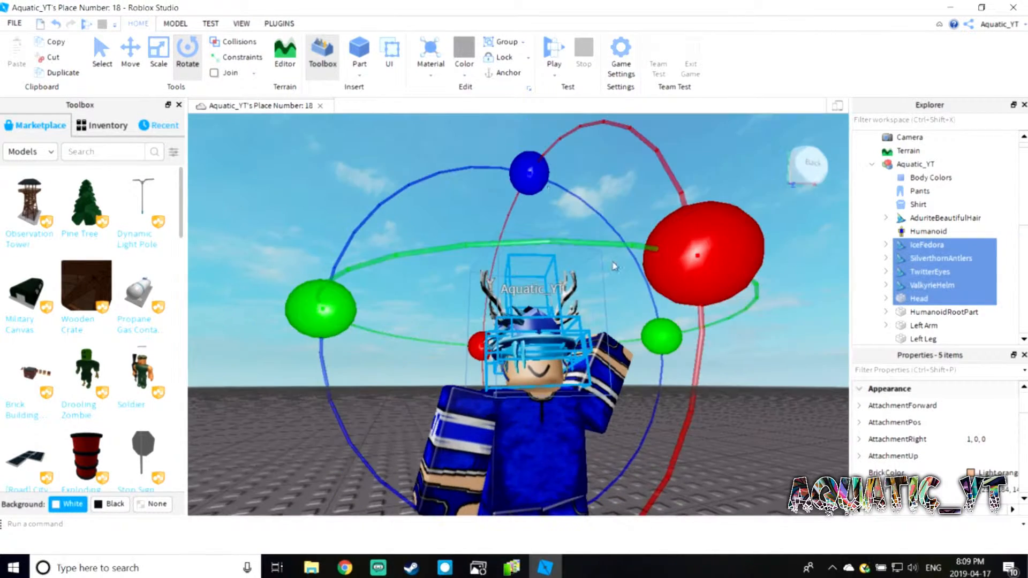
drag(678, 257, 683, 316)
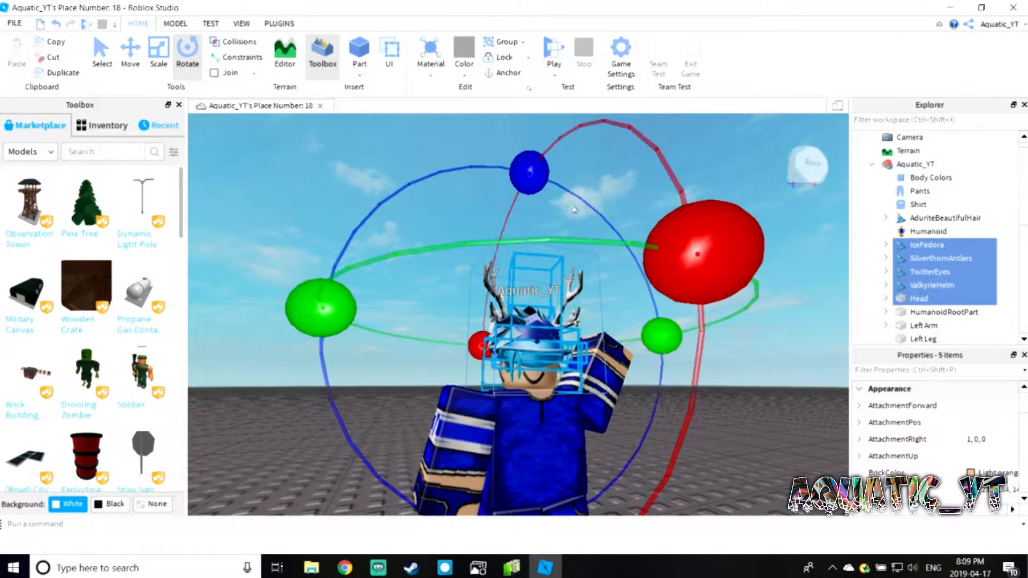
drag(524, 178, 562, 187)
right_drag(616, 254, 614, 255)
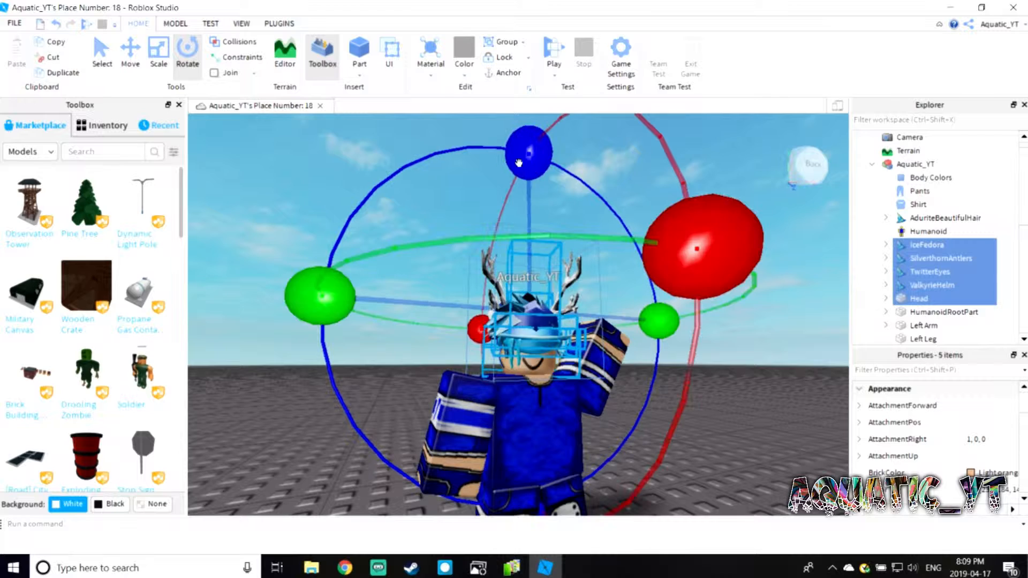
key(ctrl+d)
right_click(698, 343)
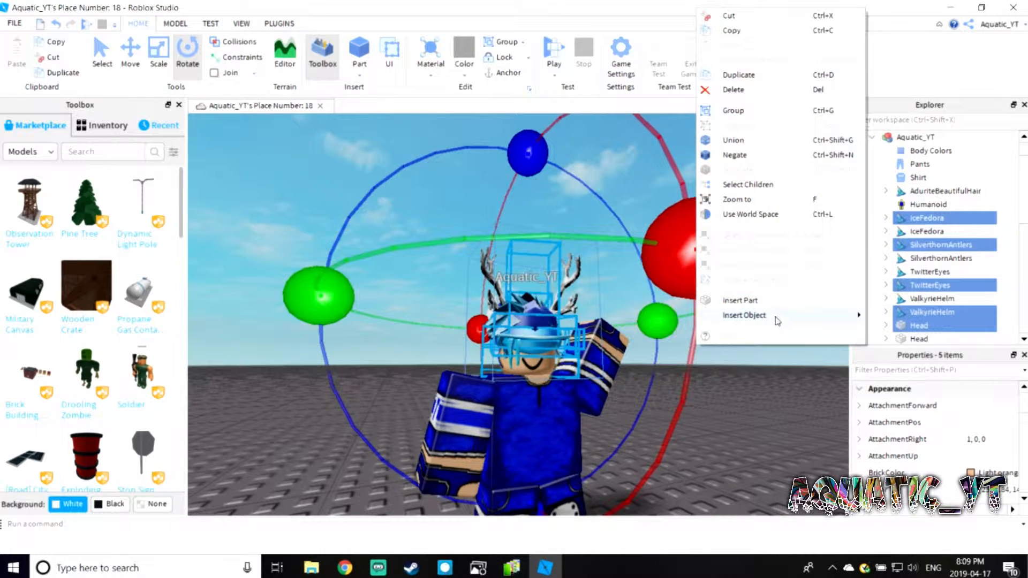
click(53, 24)
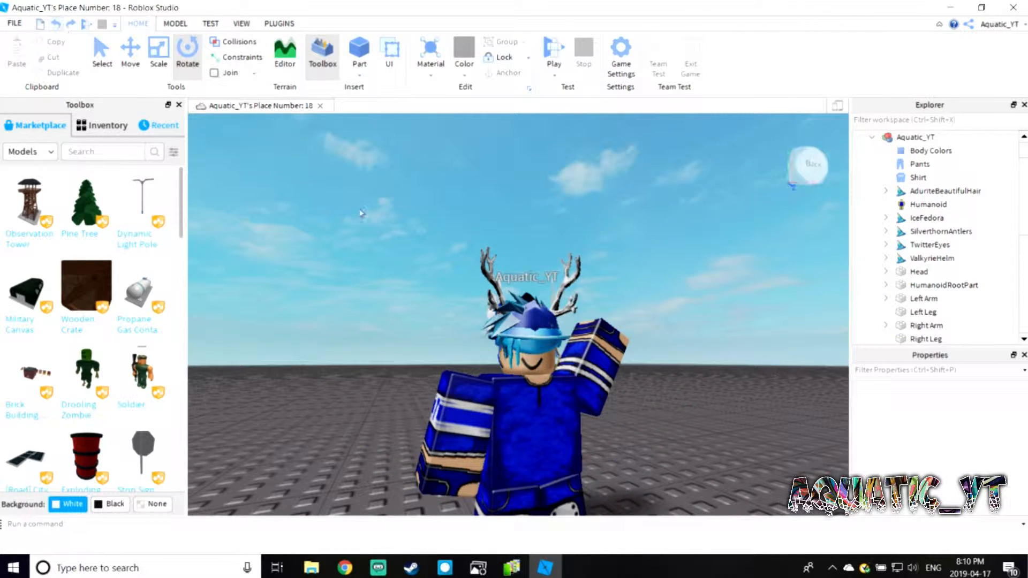
Check the finished pose and select the whole character model in the object hierarchy.
scroll(378, 207, down, 3)
right_drag(377, 207, 377, 209)
scroll(378, 208, up, 2)
scroll(377, 208, down, 2)
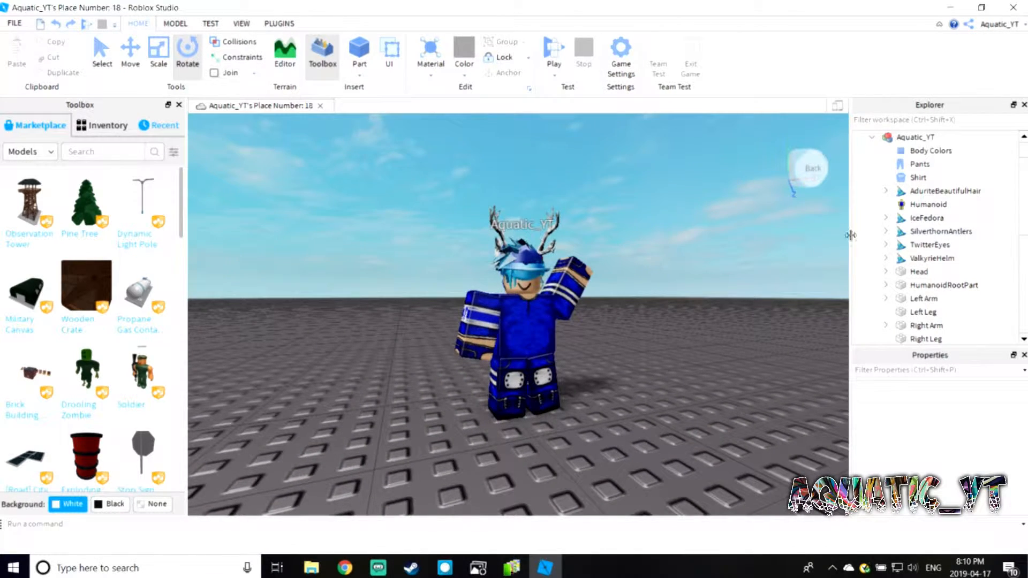
scroll(618, 285, up, 5)
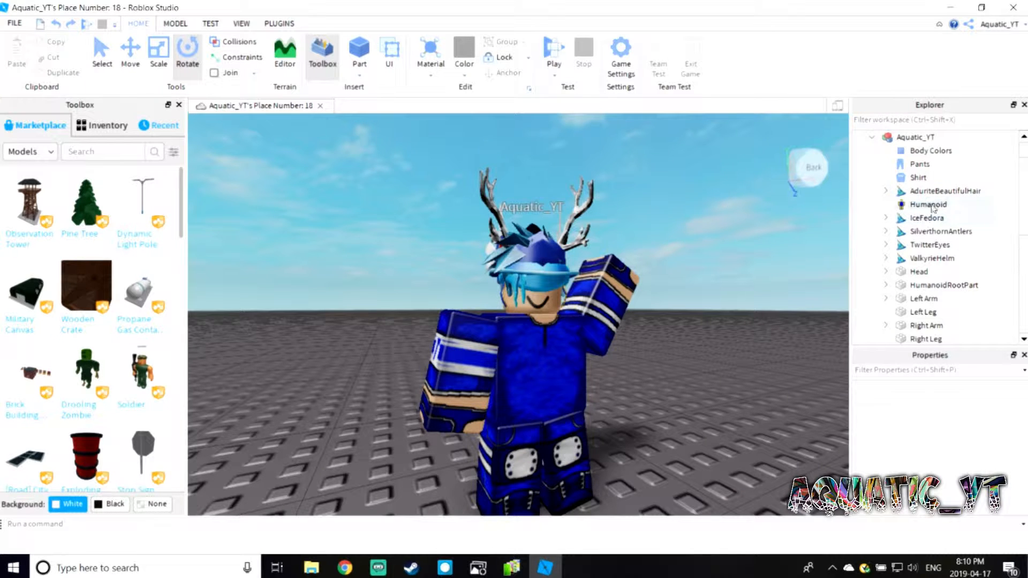
scroll(343, 183, down, 3)
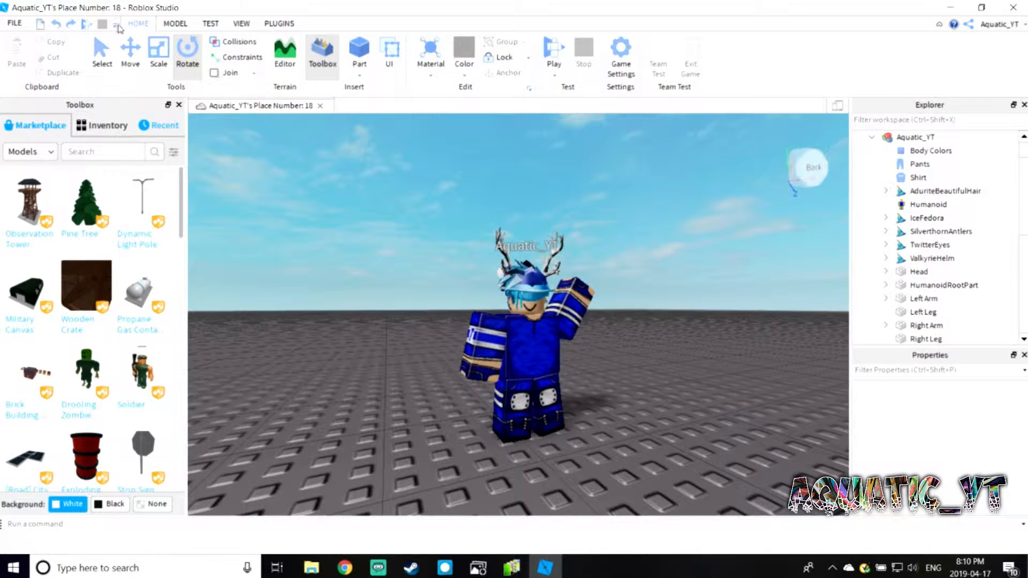
click(14, 23)
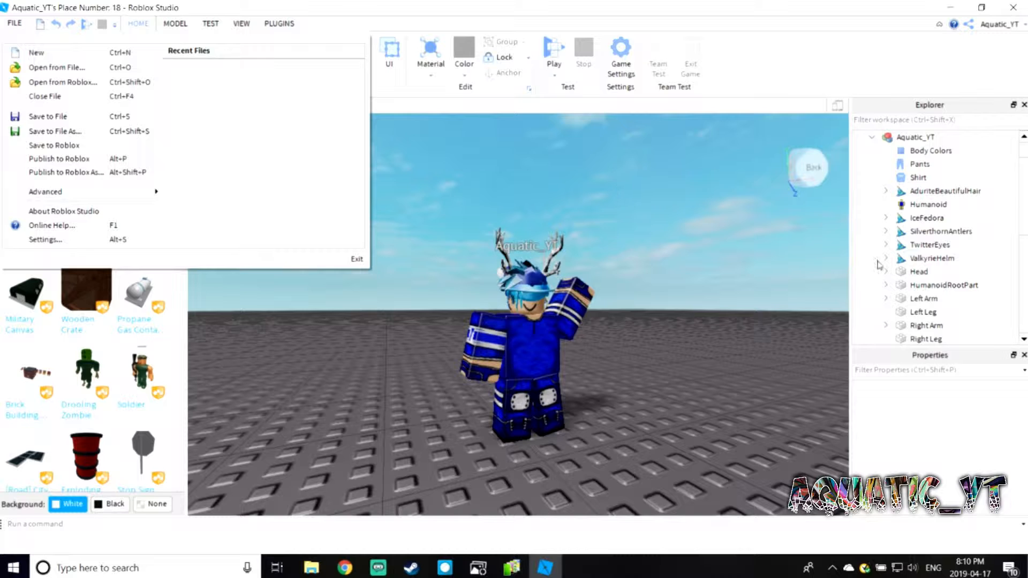
click(937, 161)
click(916, 137)
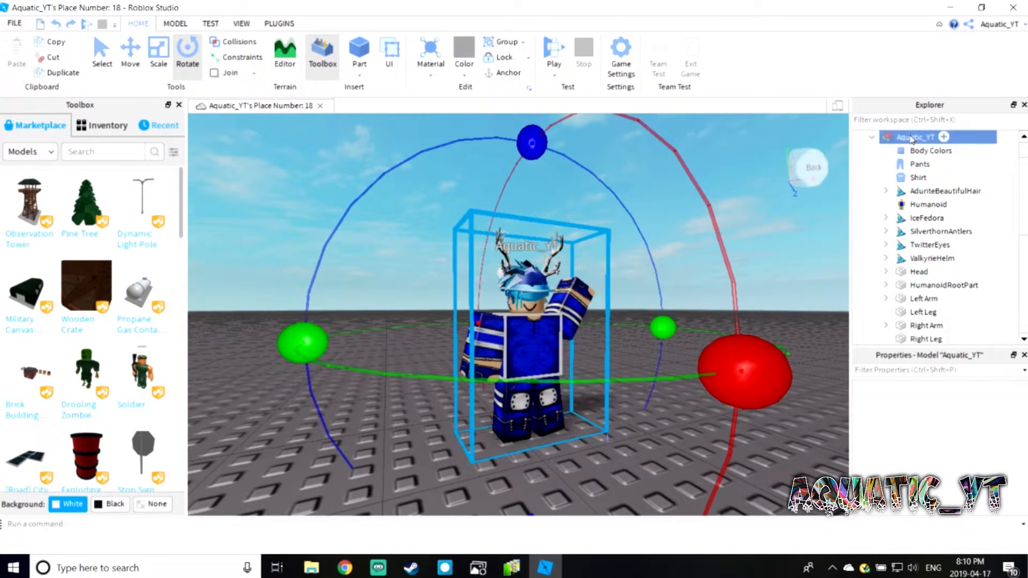
Export the selected character model as the OBJ file "Aquatic Frost Model" into the Edited Videos folder.
right_click(900, 138)
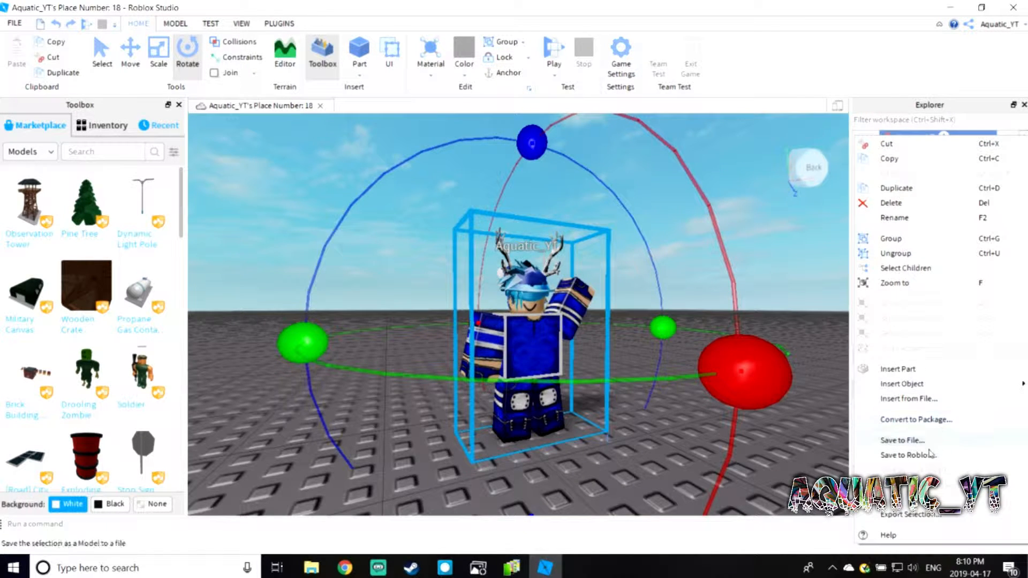
click(910, 515)
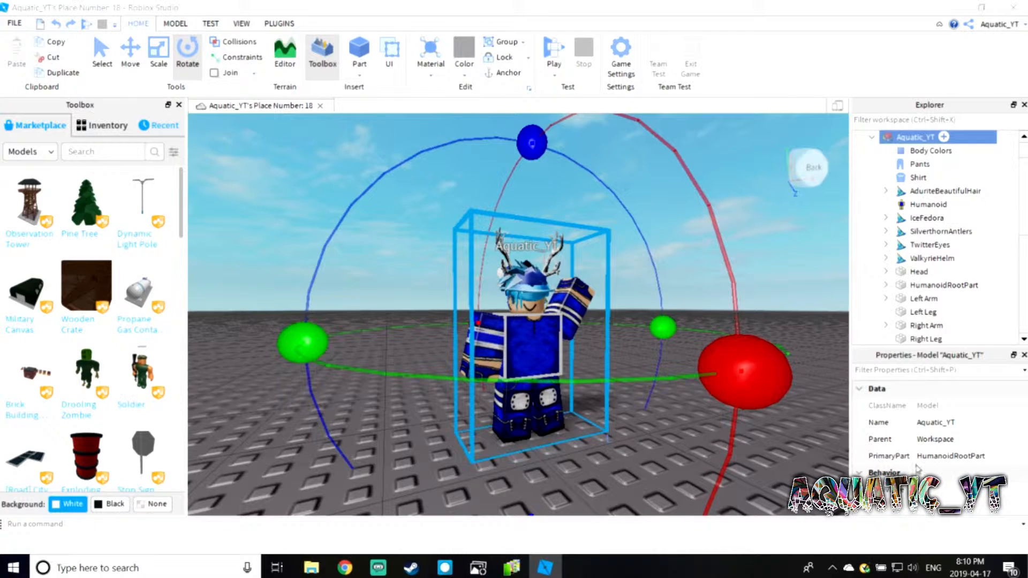
scroll(33, 190, up, 10)
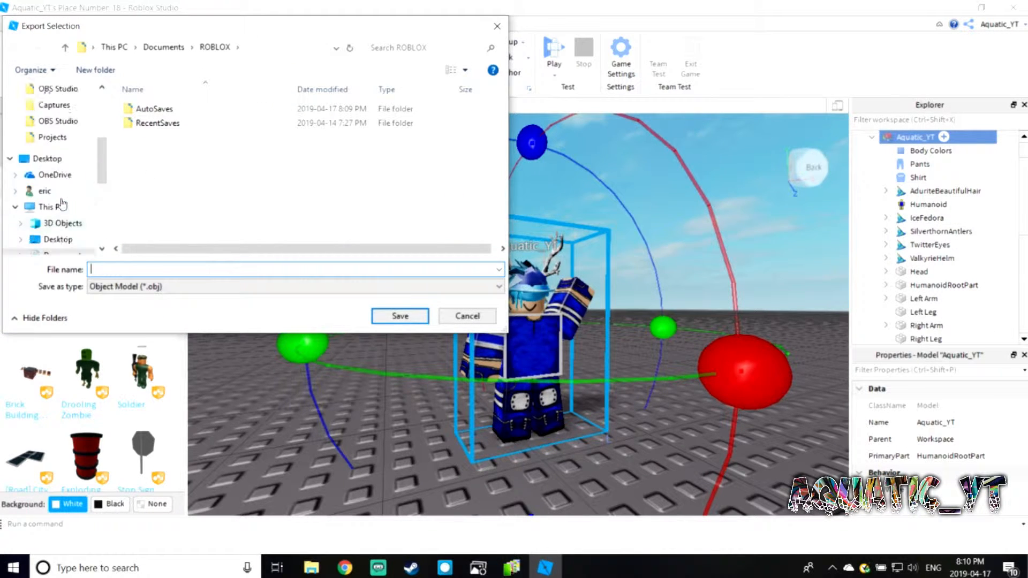
click(59, 159)
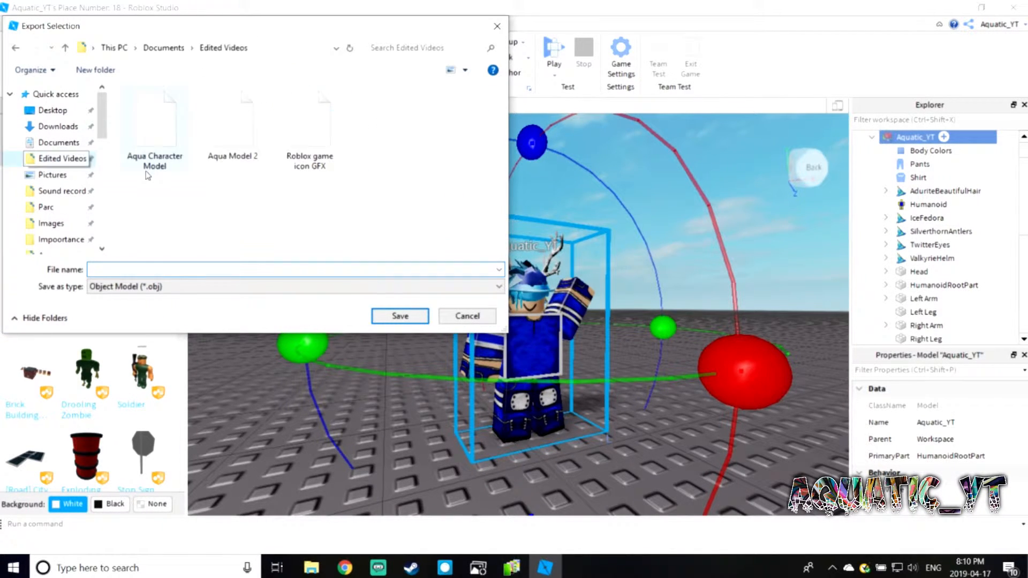
click(148, 270)
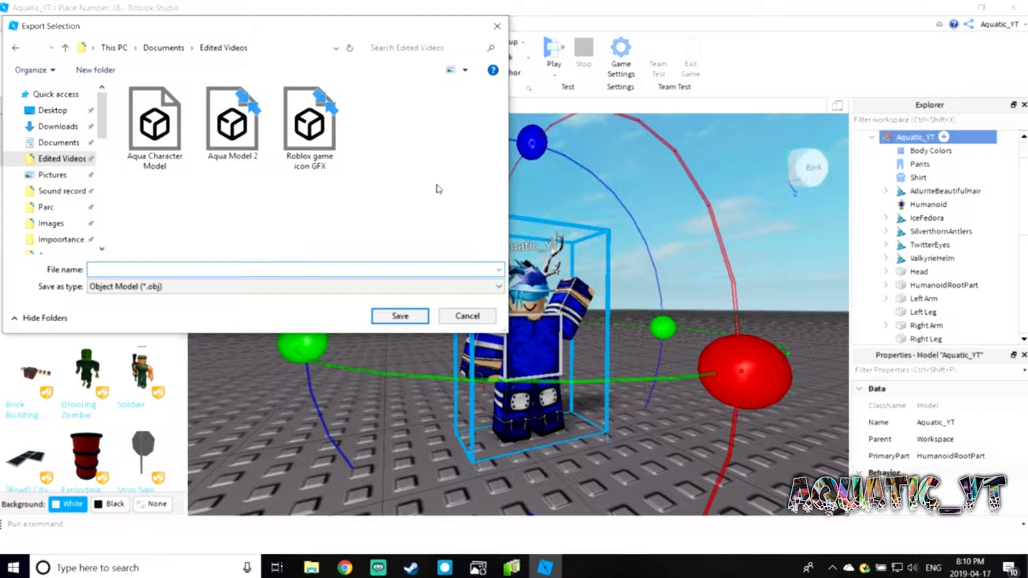
text(Aquatic)
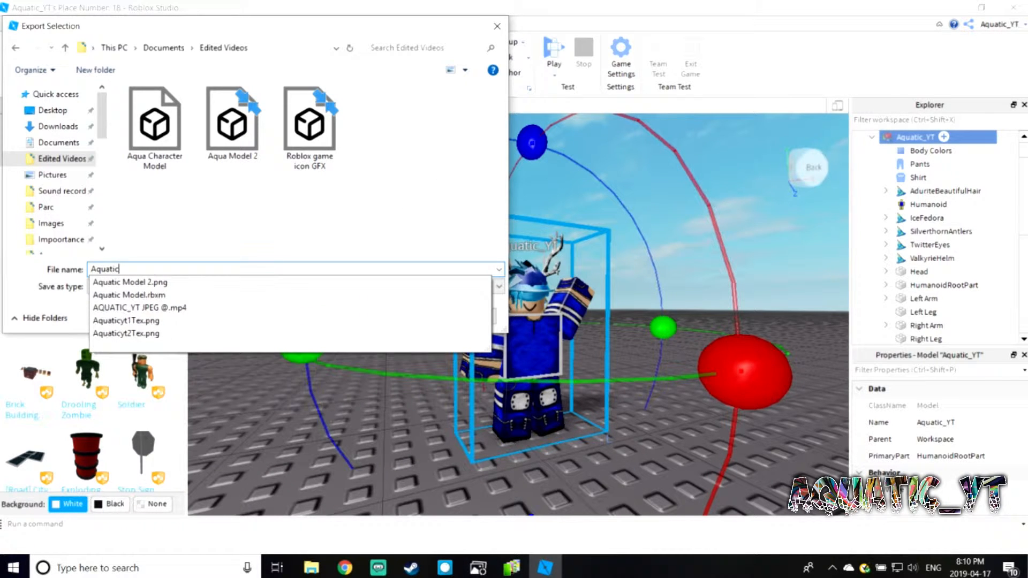
text( Frost Model)
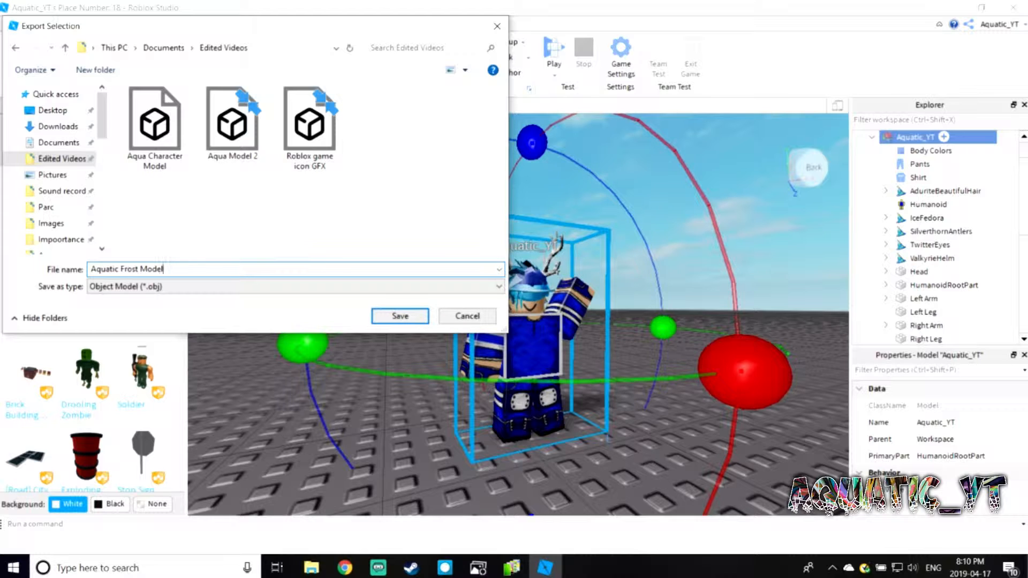
click(400, 316)
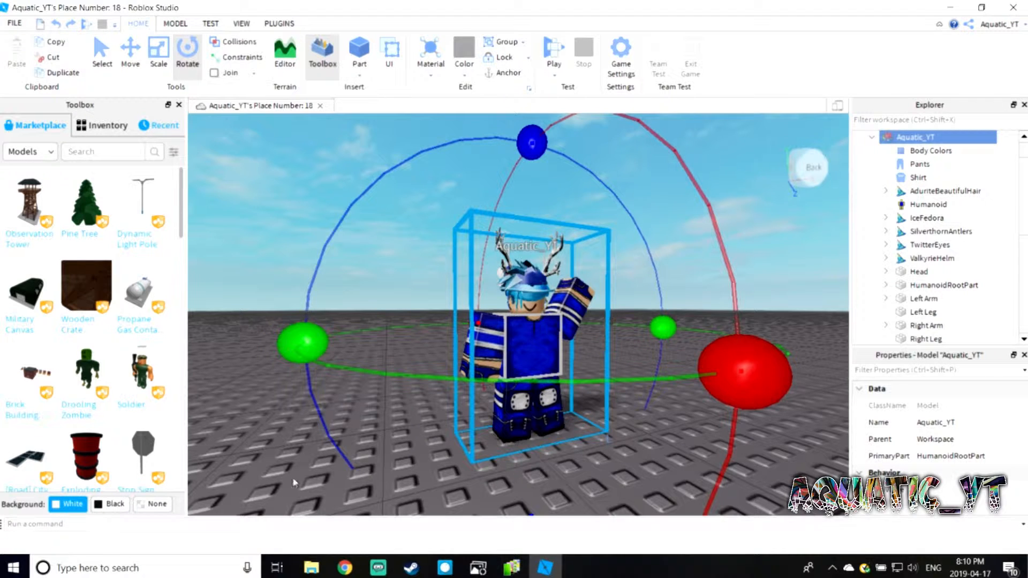
Close Roblox Studio with the place changes saved, and launch Blender.
click(1017, 7)
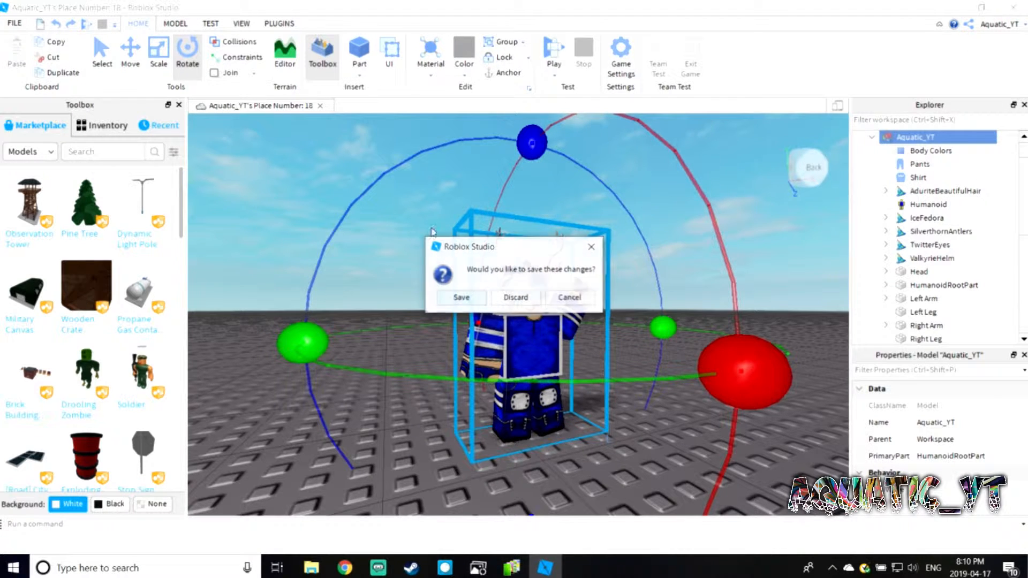
click(462, 300)
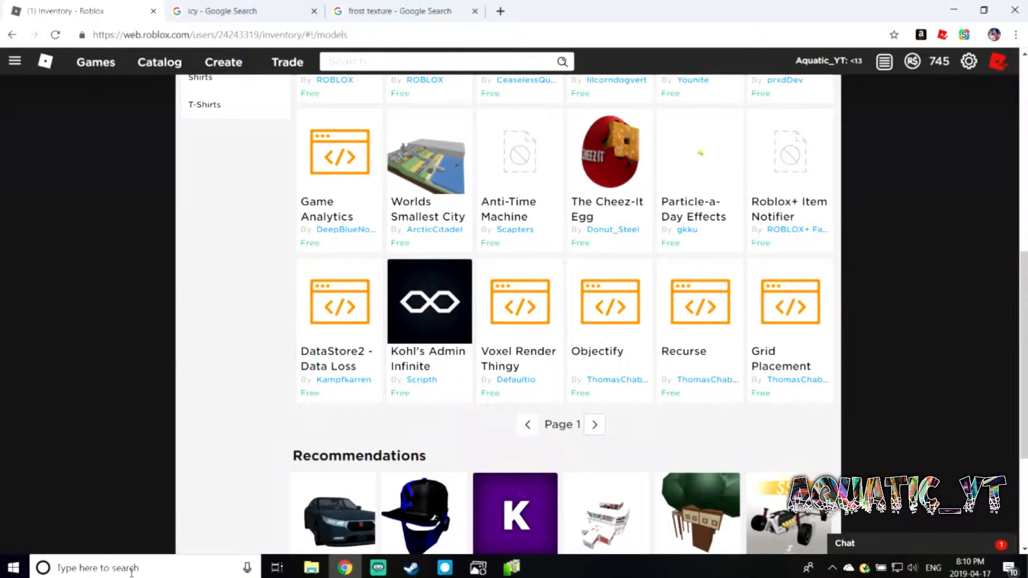
click(163, 568)
text(blender)
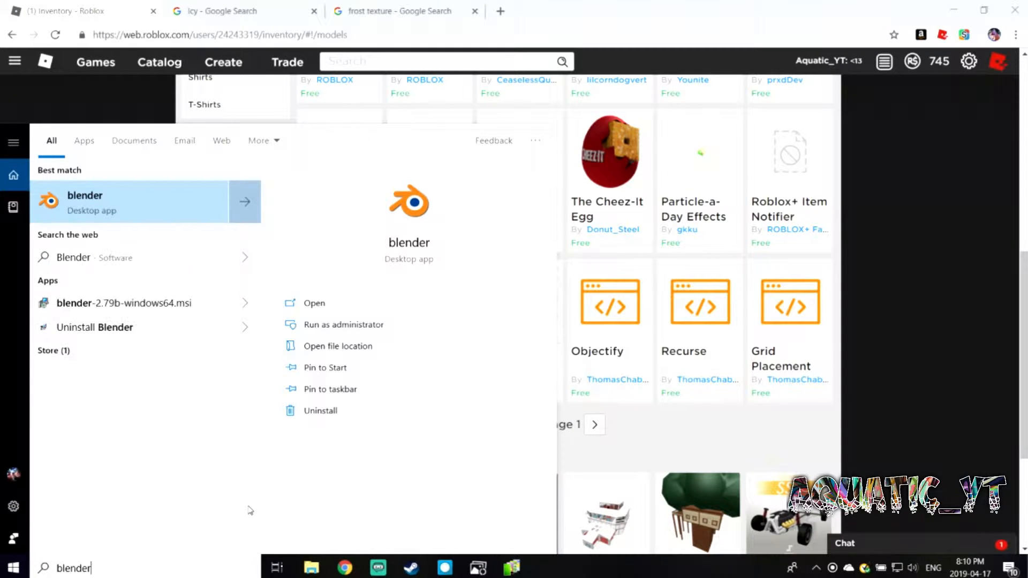
key(Return)
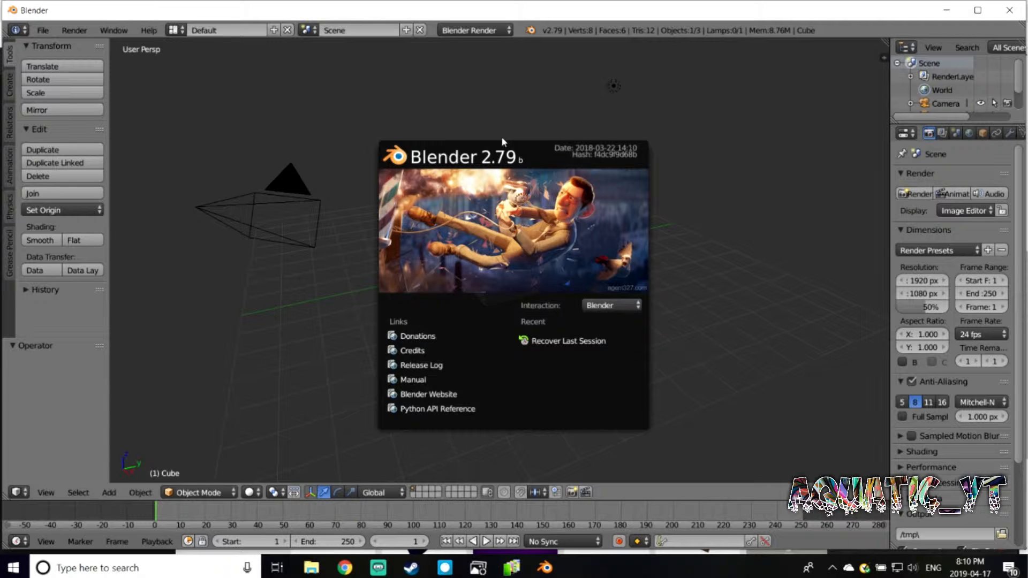
Dismiss the splash screen and delete the default cube from the scene.
click(733, 256)
key(x)
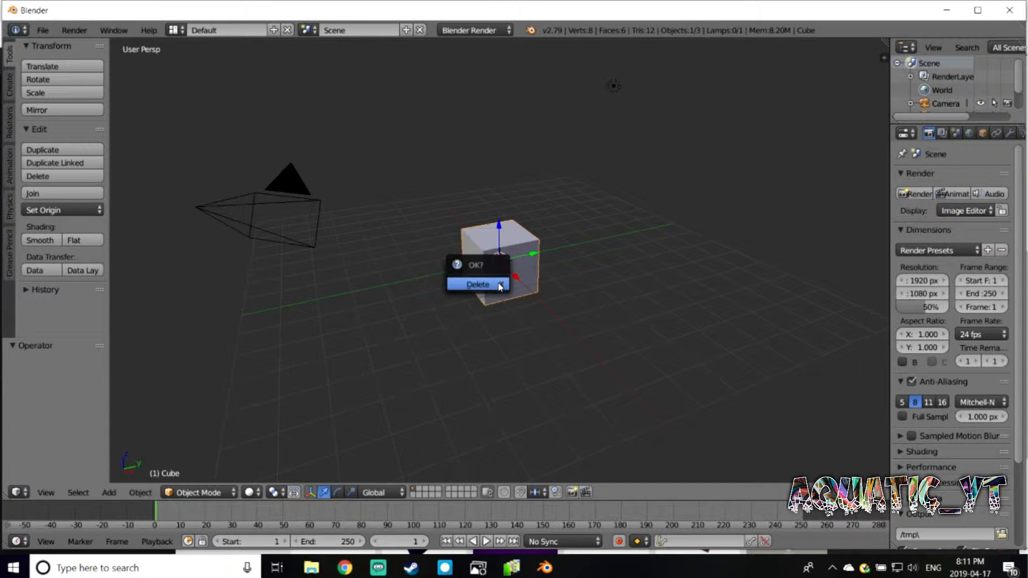
click(498, 286)
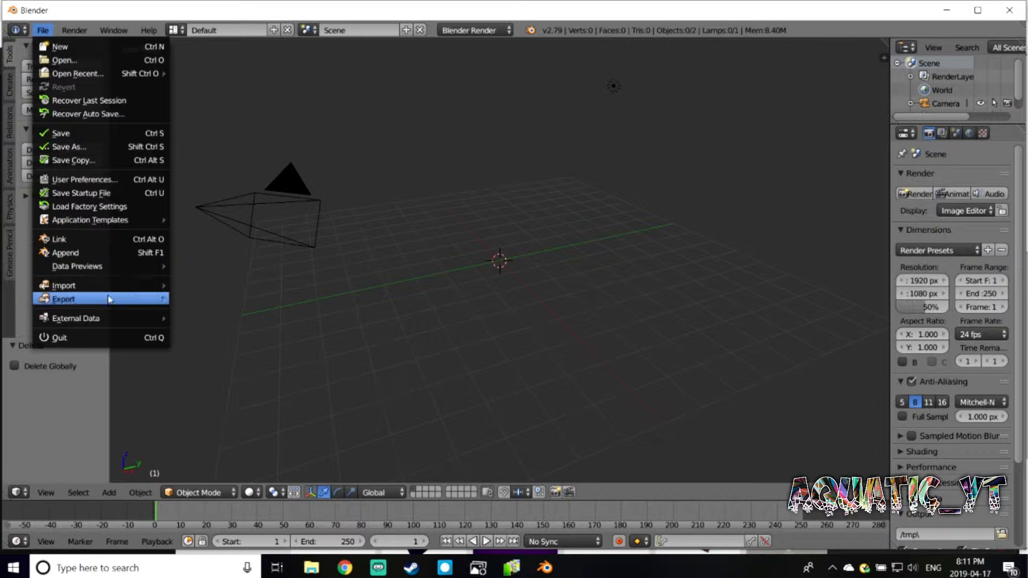
Import the Wavefront file "Aquatic Frost Model.obj" from the Edited Videos folder in Documents.
mouse_move(109, 289)
click(232, 369)
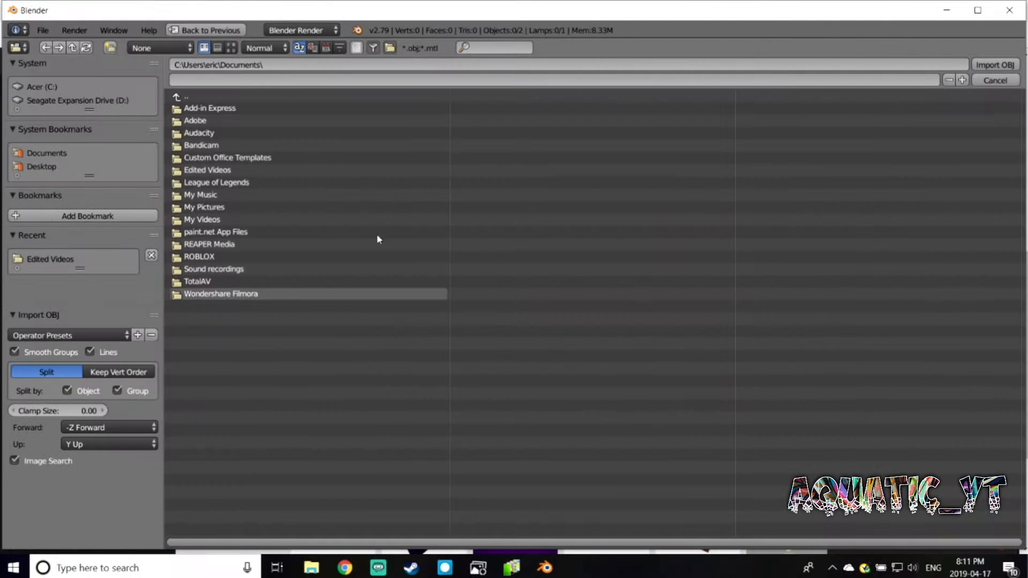
click(213, 170)
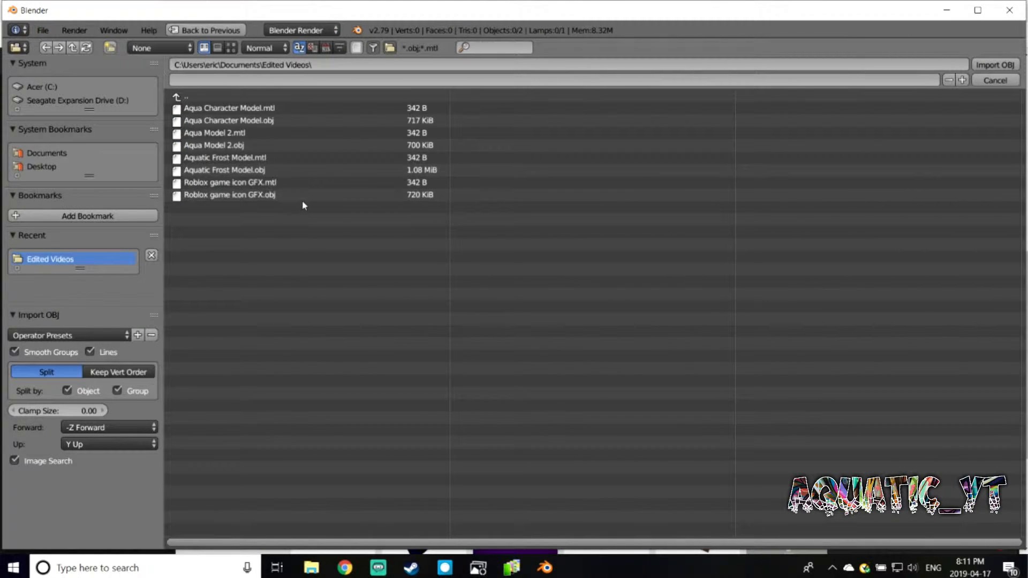
double_click(248, 171)
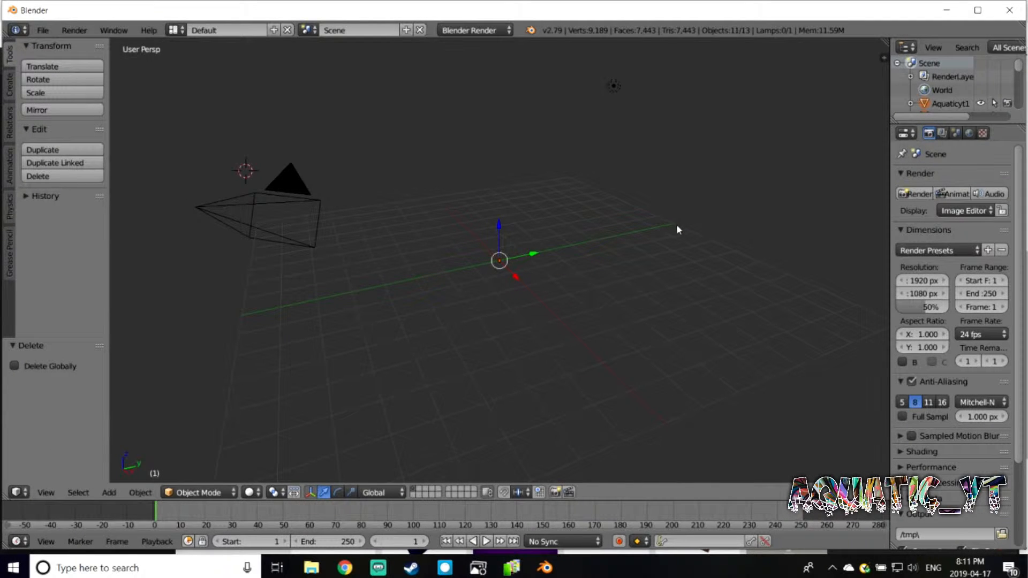
Fly through the scene to inspect the newly imported character model up close, and leave fly navigation.
key(shift+f)
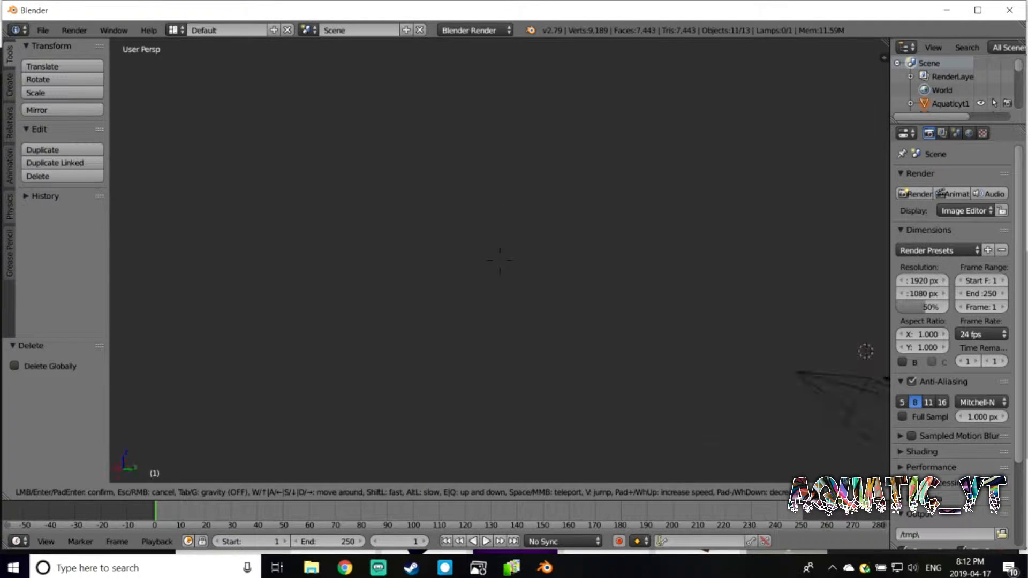
key(w)
key(w)
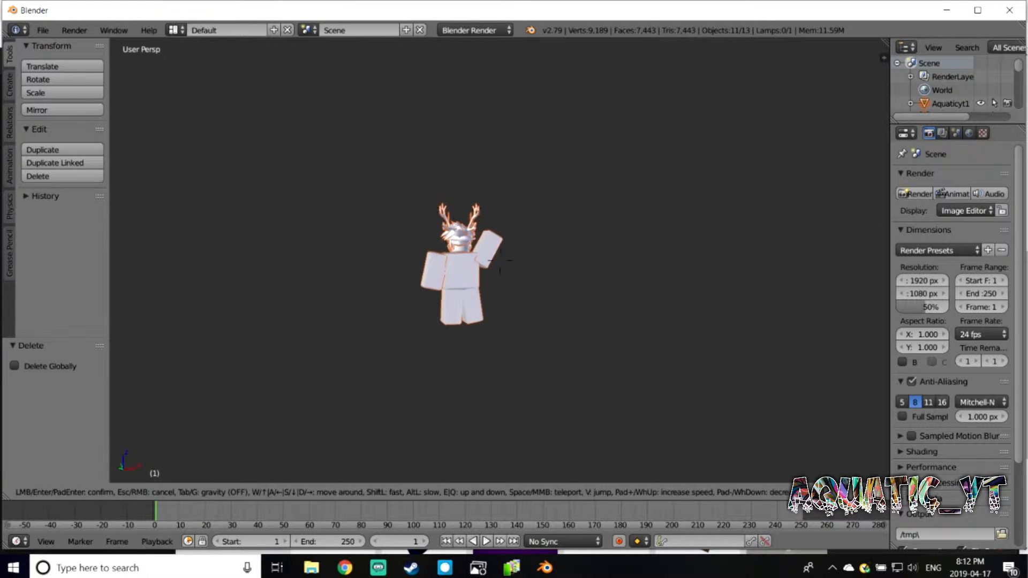
key(w)
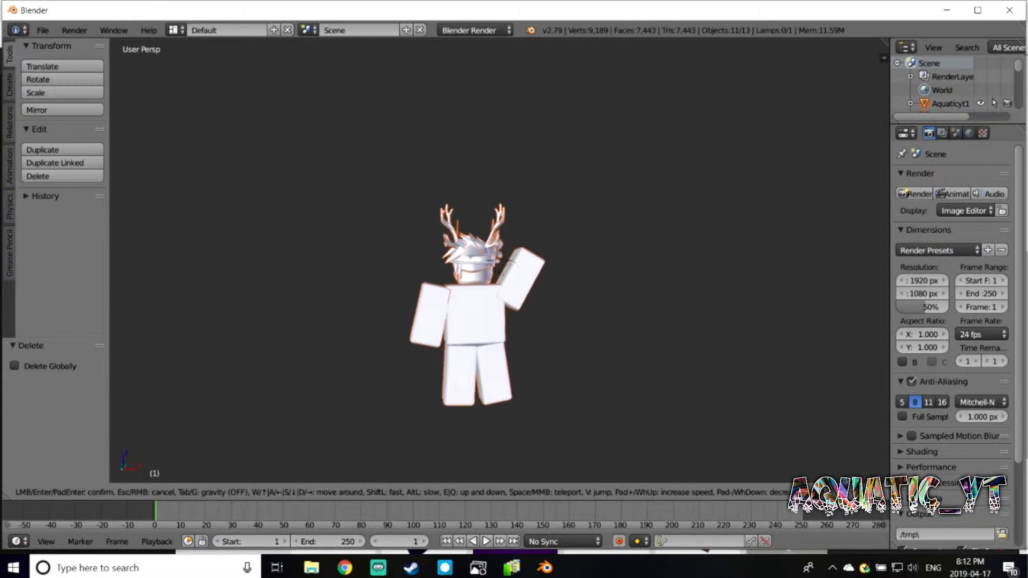
key(w)
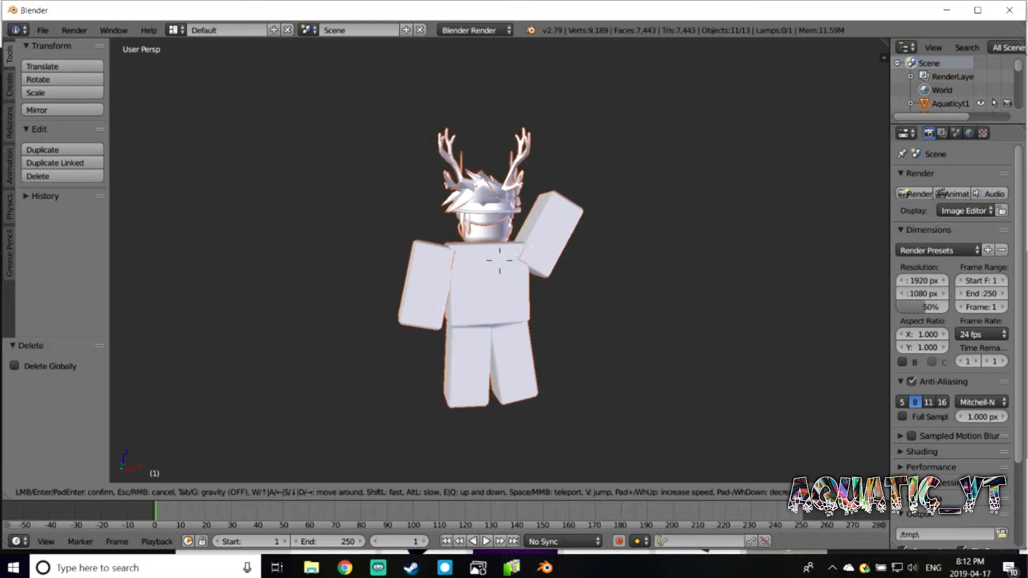
key(Escape)
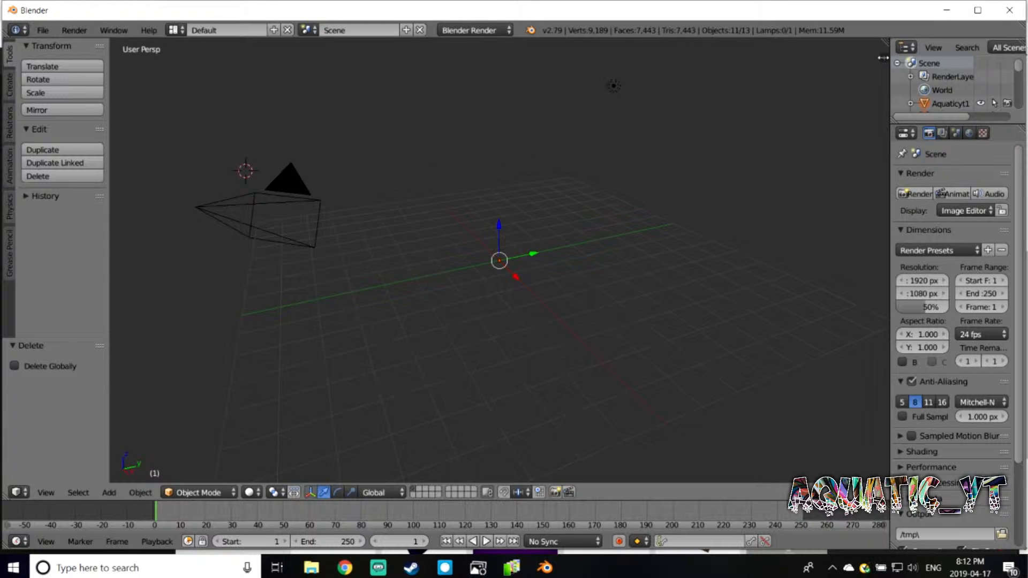
Enable Textured Solid and Ambient Occlusion in the 3D view's shading settings.
key(n)
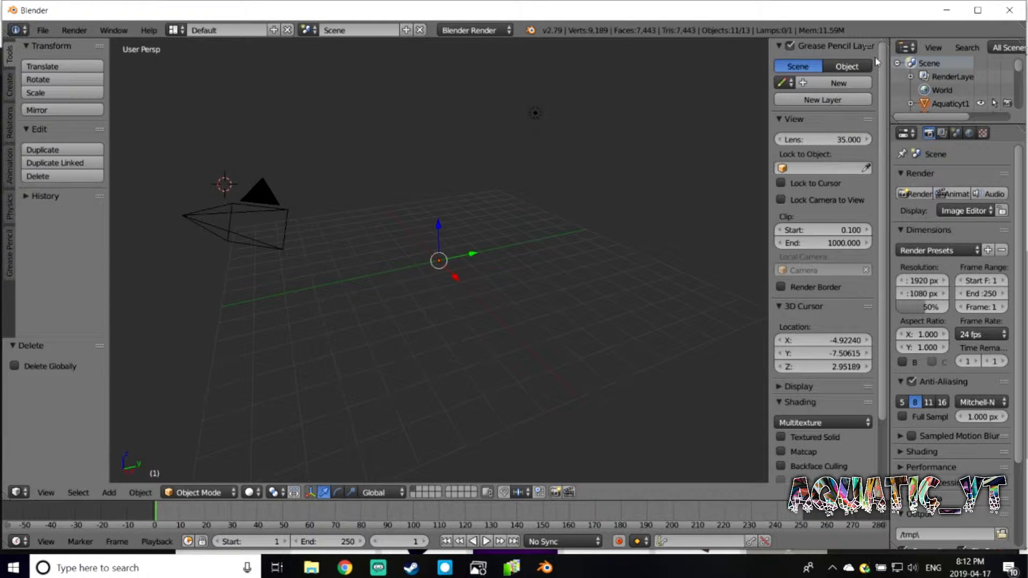
scroll(830, 330, down, 3)
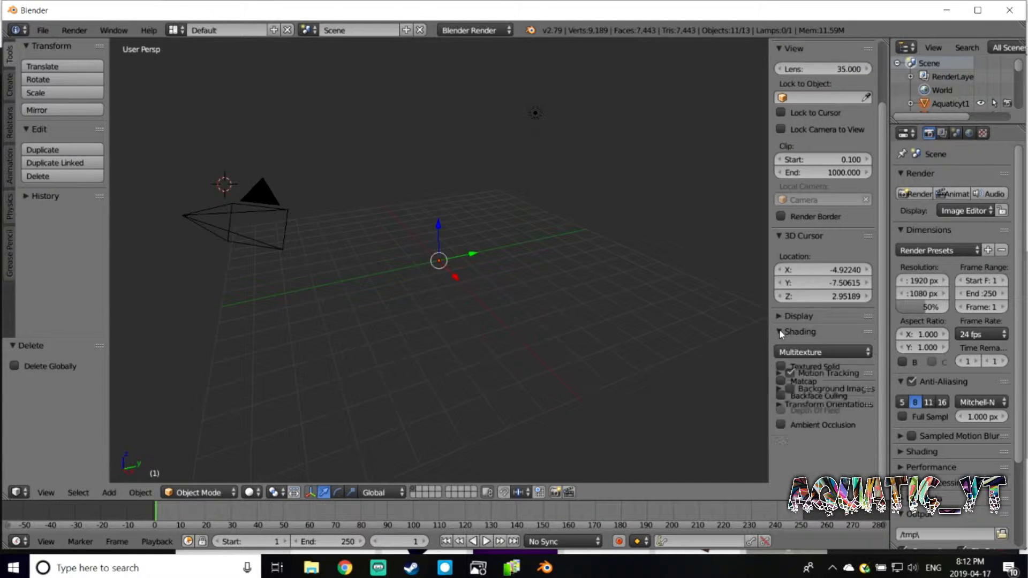
click(781, 368)
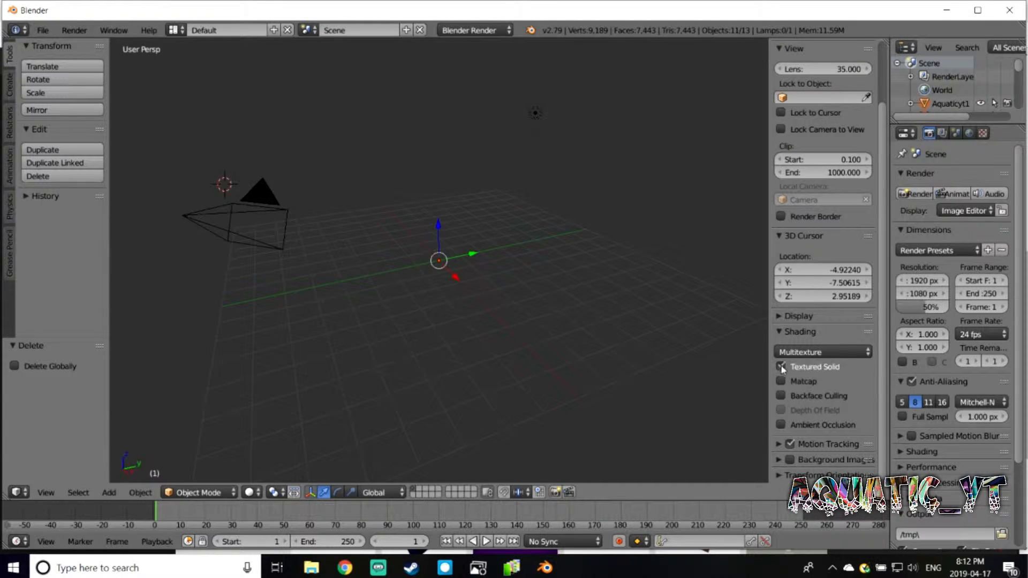
click(782, 426)
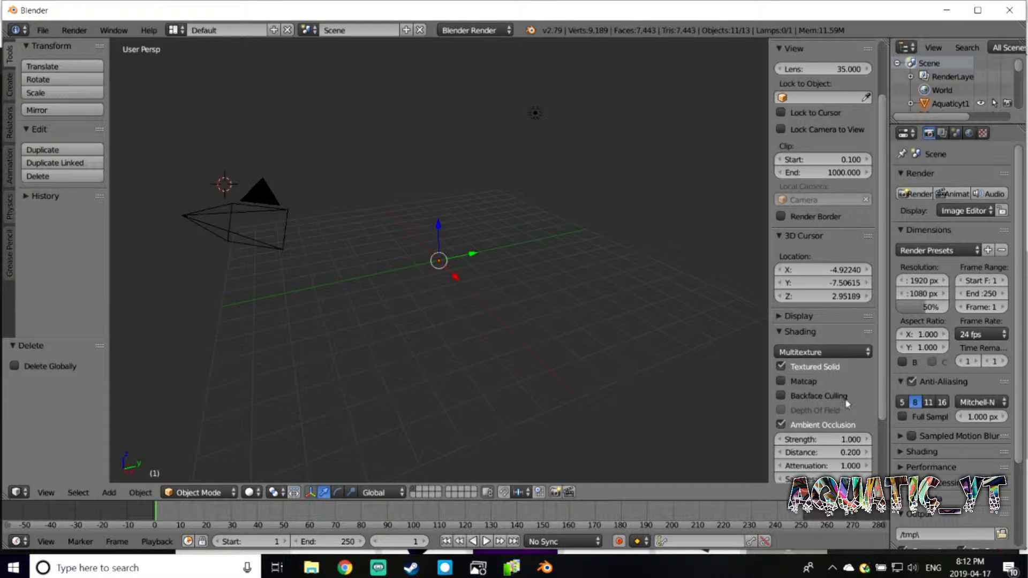
Turn on Ambient Occlusion, Environment Lighting and Indirect Lighting in the World settings.
click(971, 134)
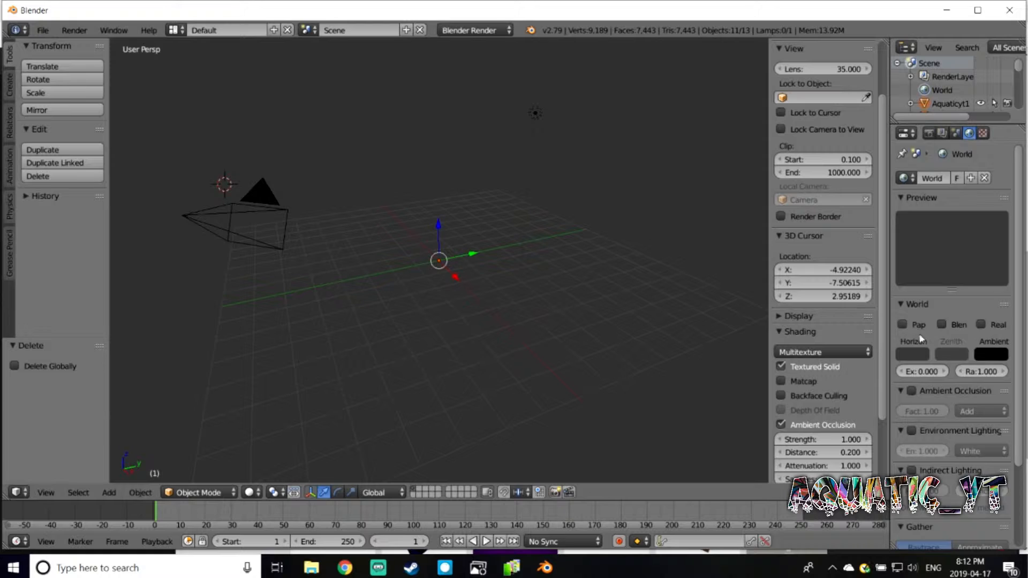
scroll(935, 474, down, 1)
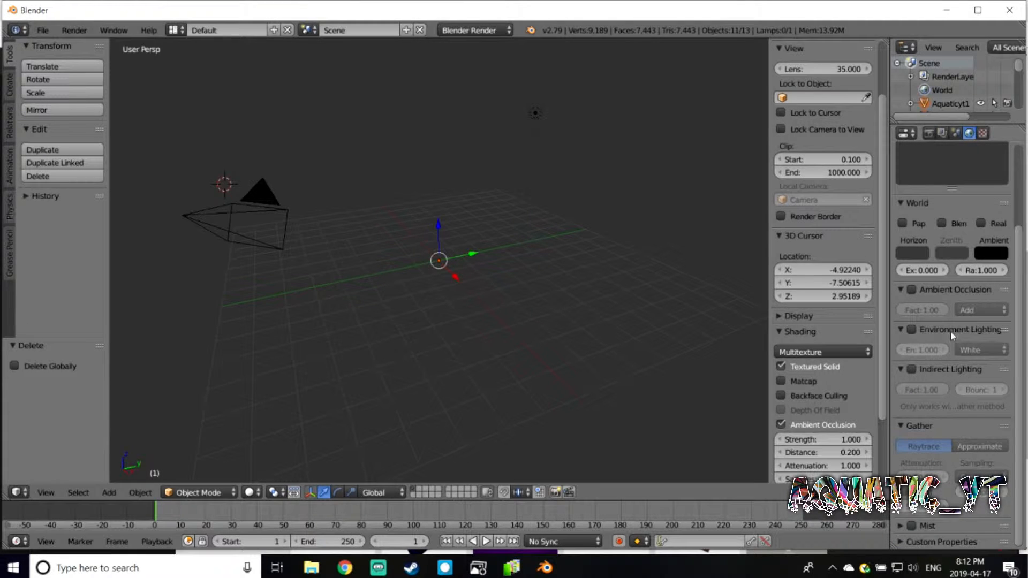
click(912, 330)
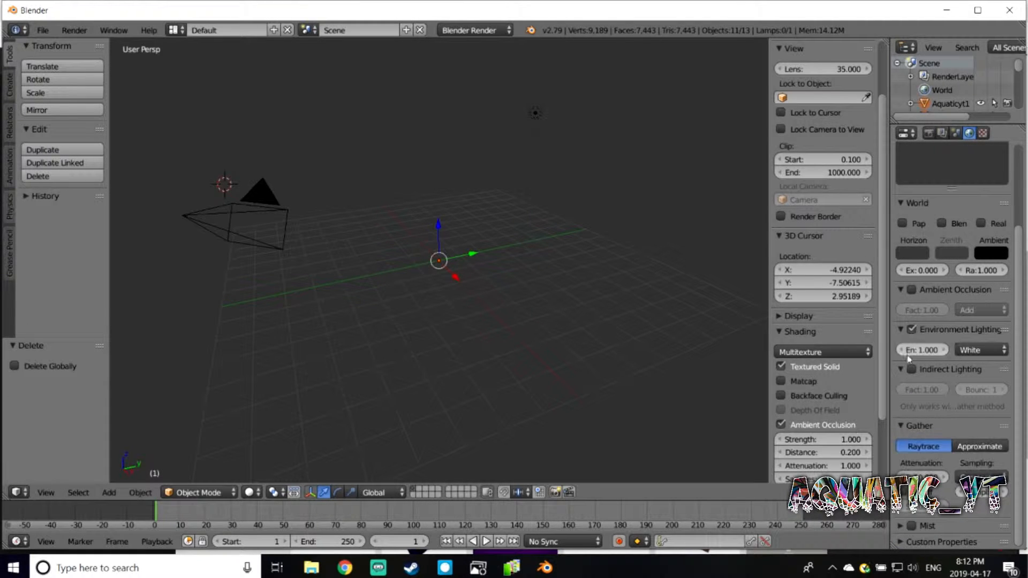
click(912, 290)
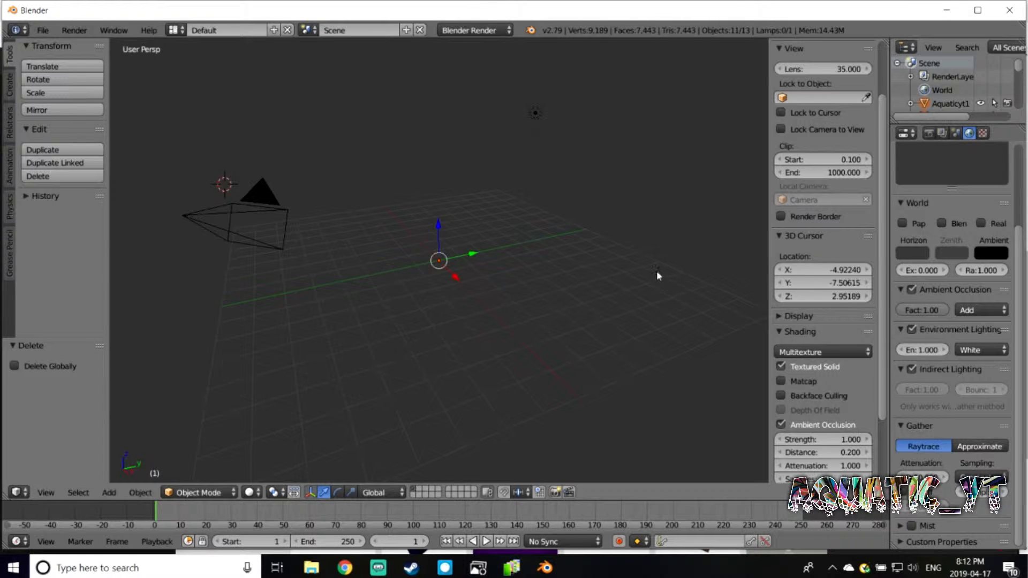
Fly up to the character again to check its textures and shading, and leave fly navigation.
key(shift+f)
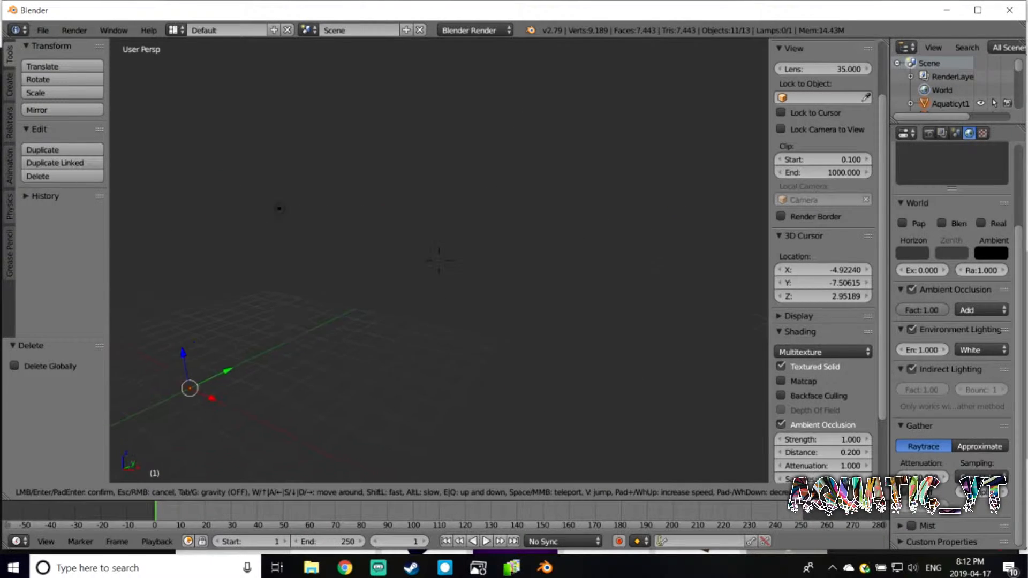
key(w)
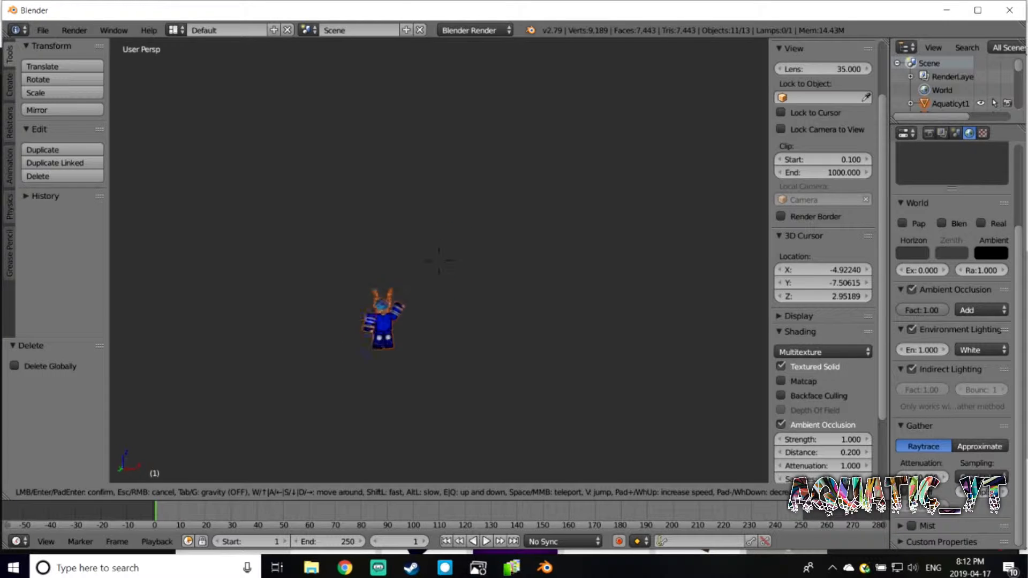
key(w)
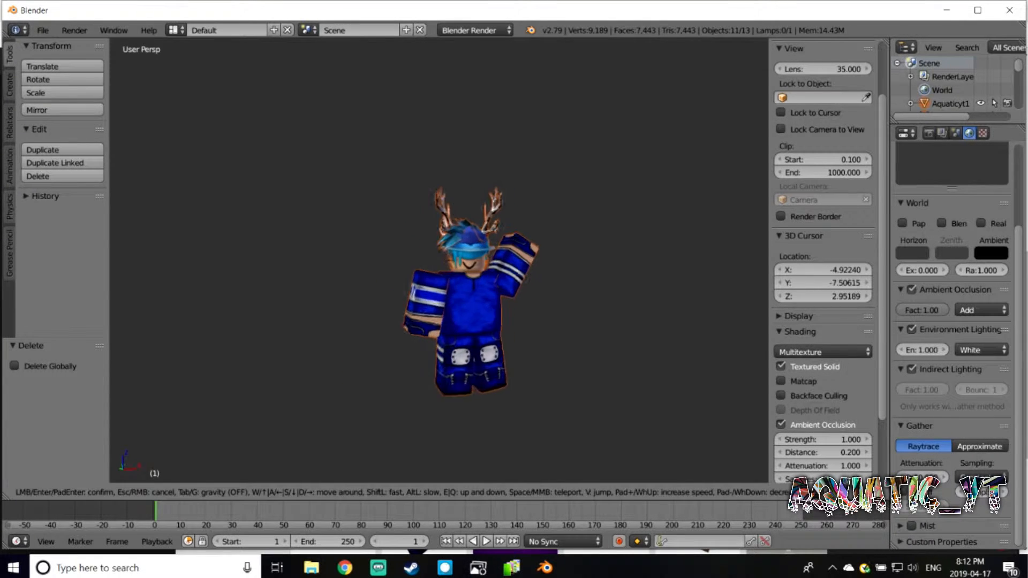
key(s)
key(w)
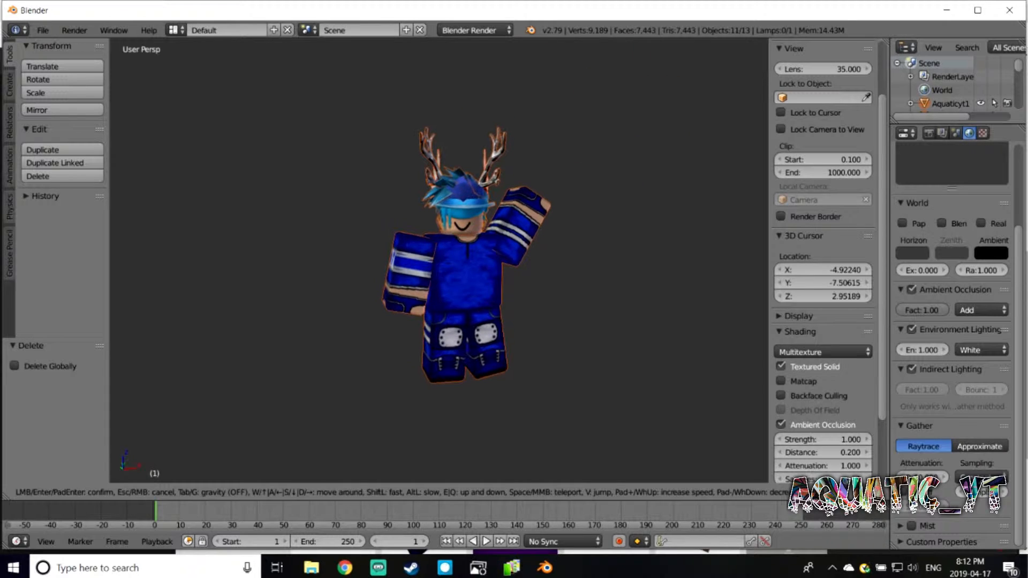
key(Escape)
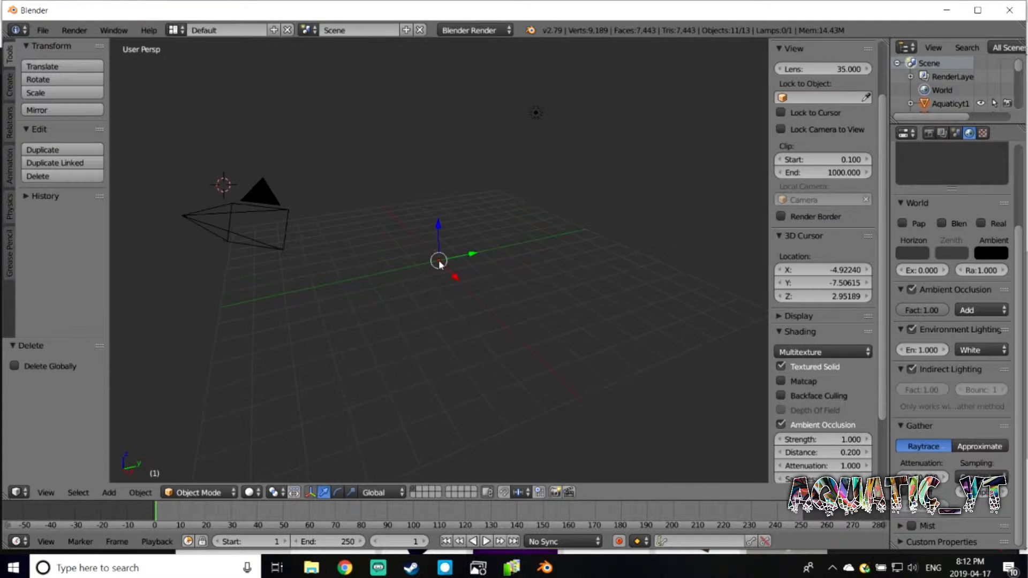
Look through the camera and fly it to the character until the full waving figure fits inside the camera frame.
key(KP_0)
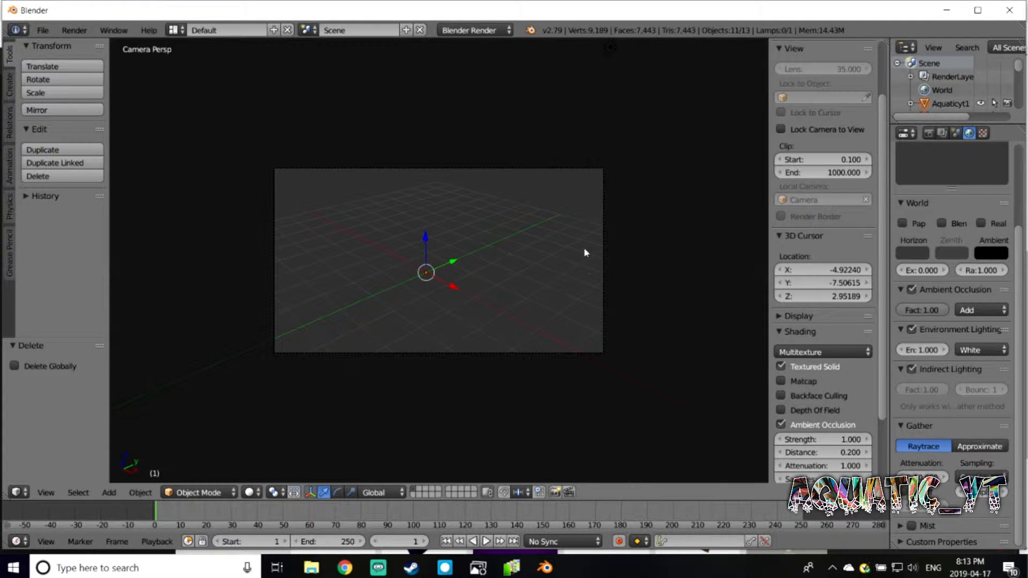
key(shift+f)
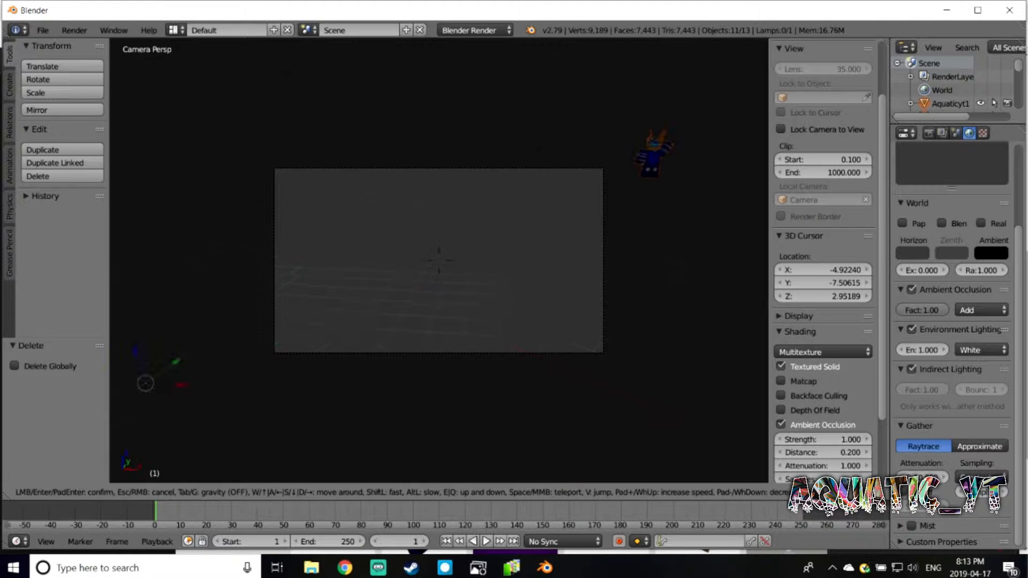
key(w)
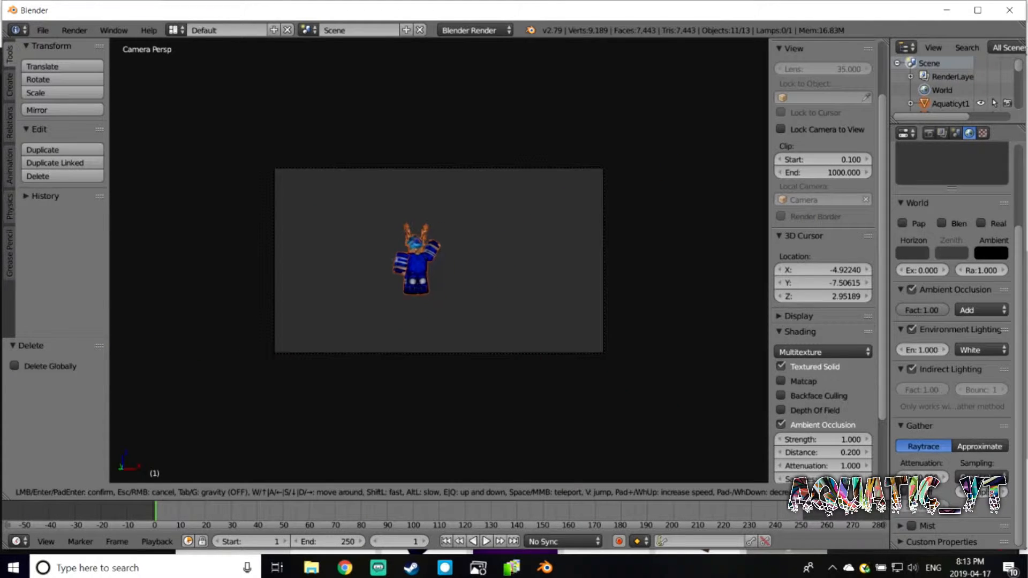
key(w)
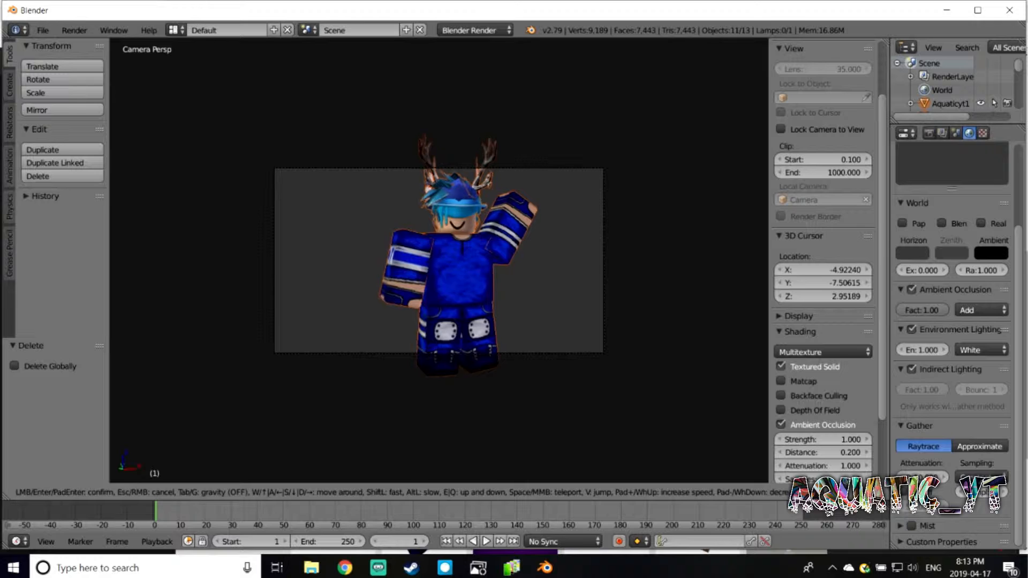
key(s)
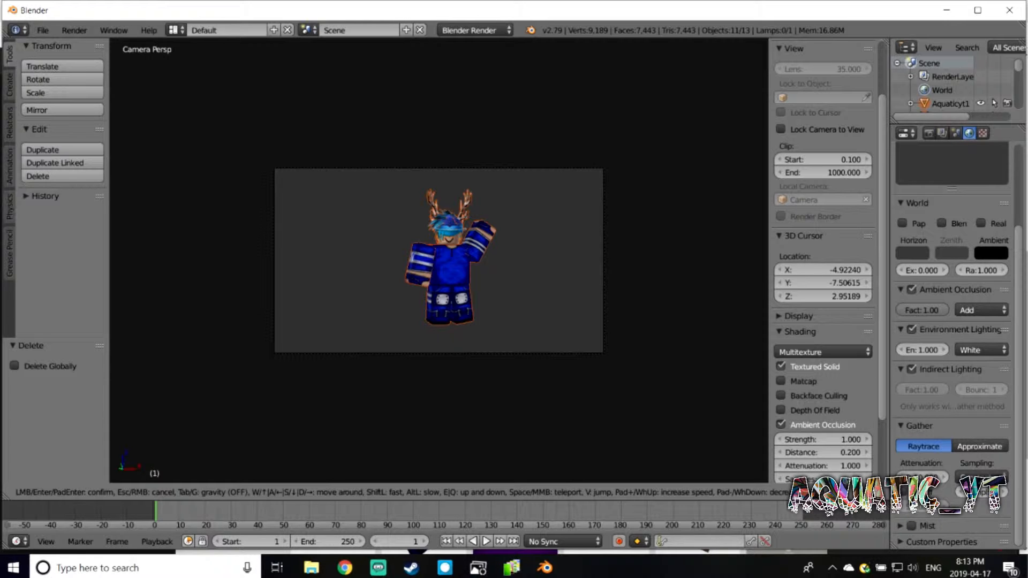
Save the rendered image as RobloxFrostModel.png in the Edited Videos folder.
click(78, 493)
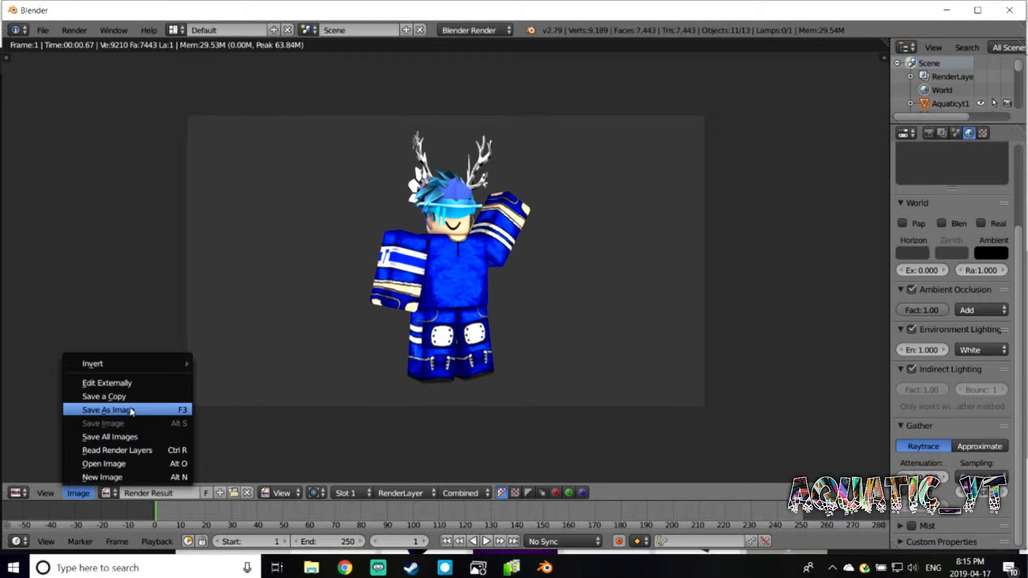
click(176, 411)
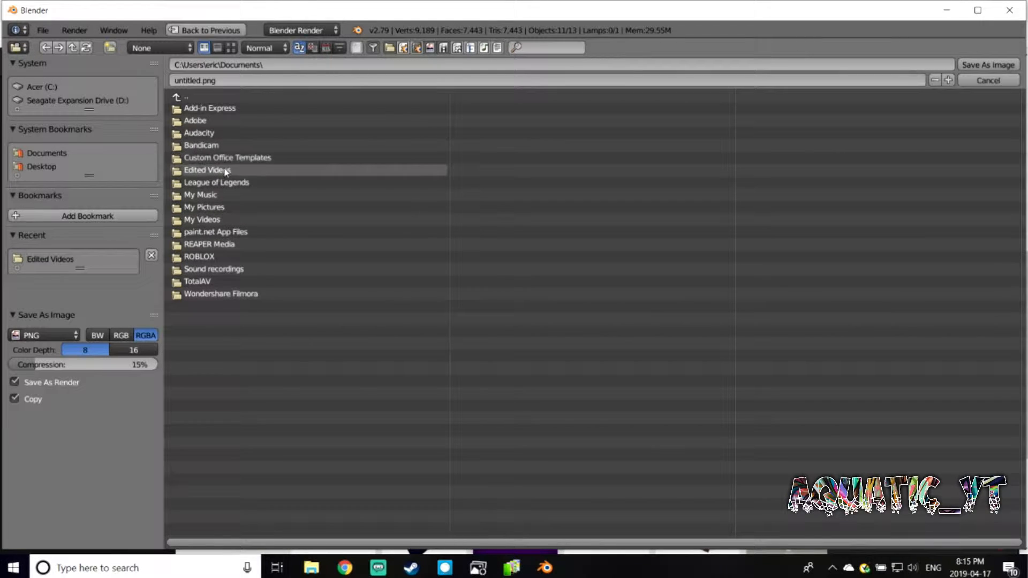
click(260, 169)
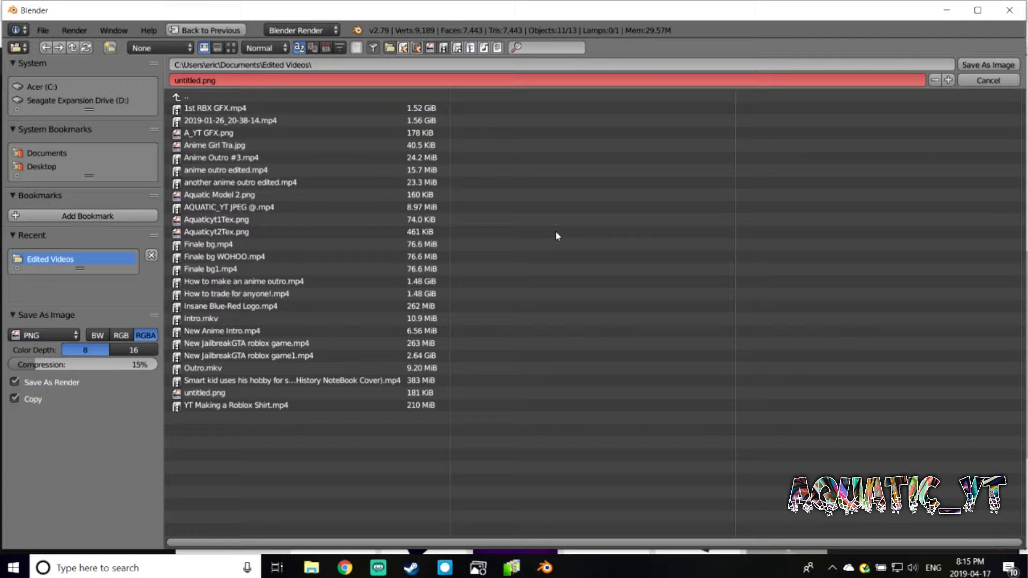
click(258, 78)
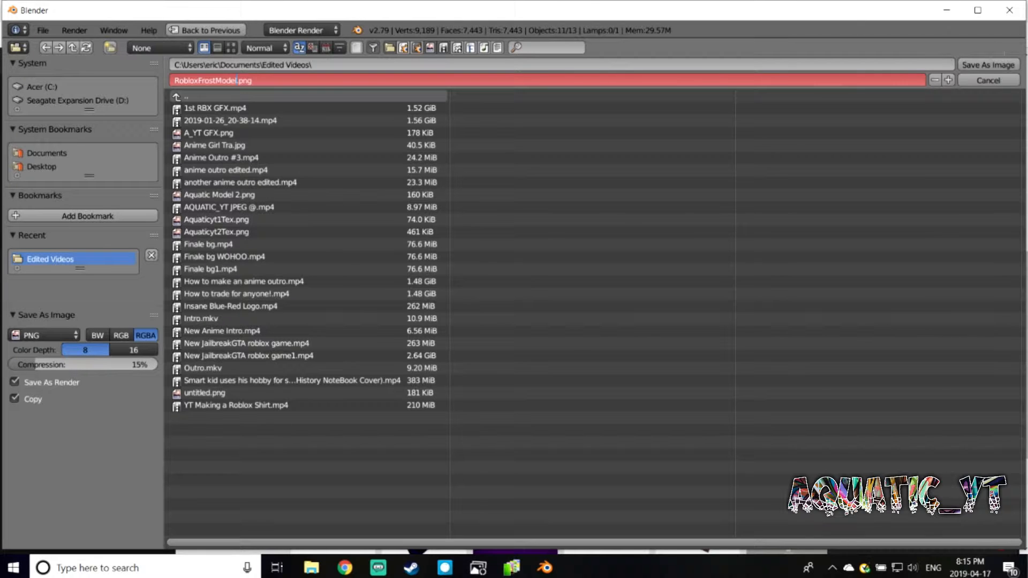
click(990, 64)
click(990, 64)
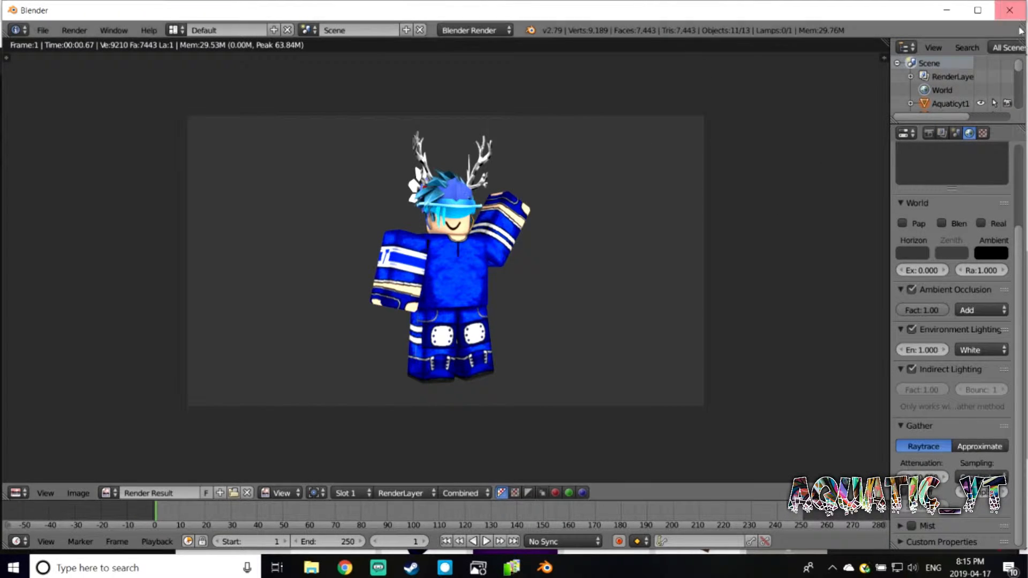
Close Blender, confirm quitting, and open paint.net from the desktop.
click(1005, 9)
click(513, 334)
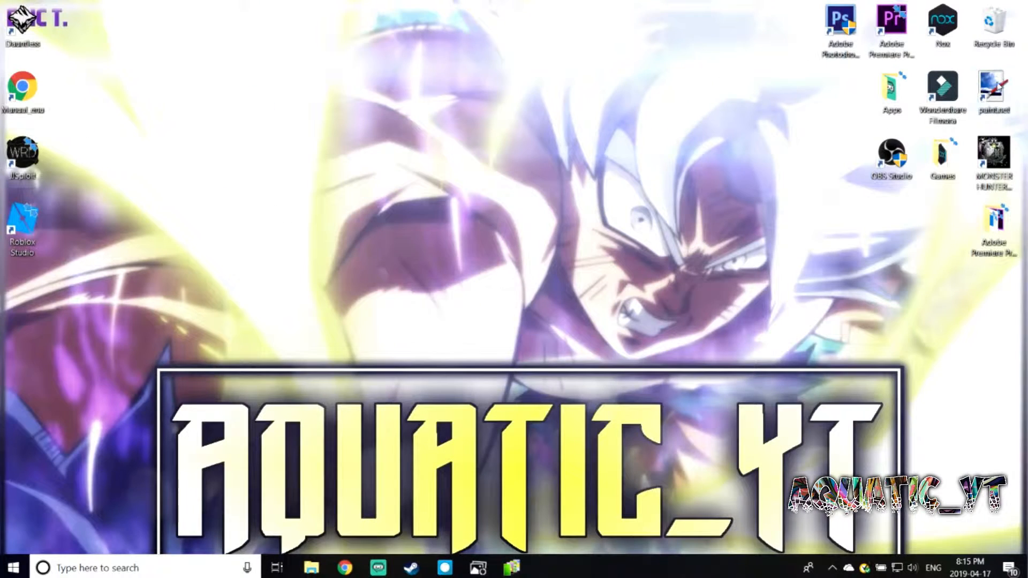
double_click(992, 88)
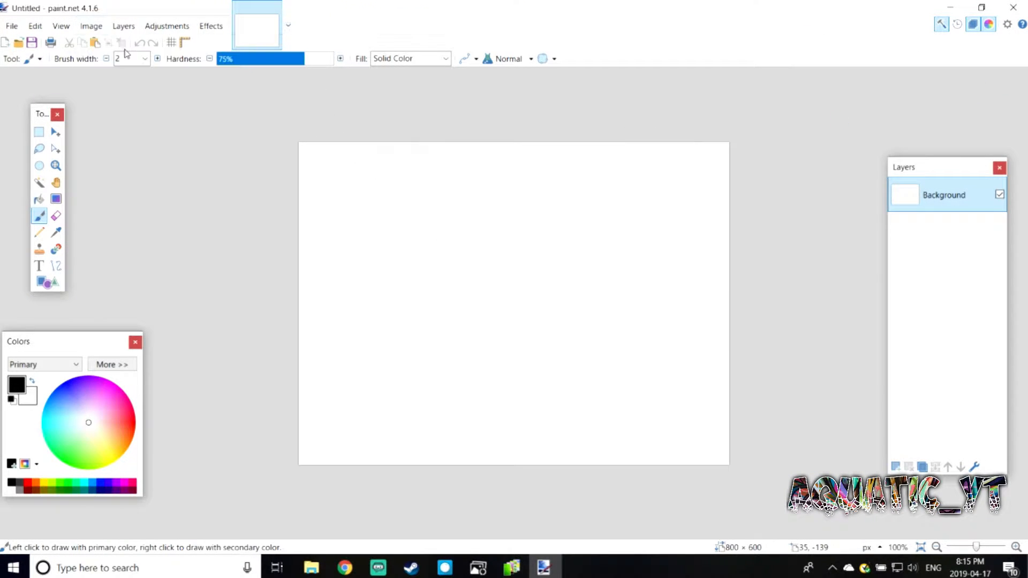
Resize the blank image to 1440 by 1080 pixels.
click(91, 25)
click(106, 60)
text(1440)
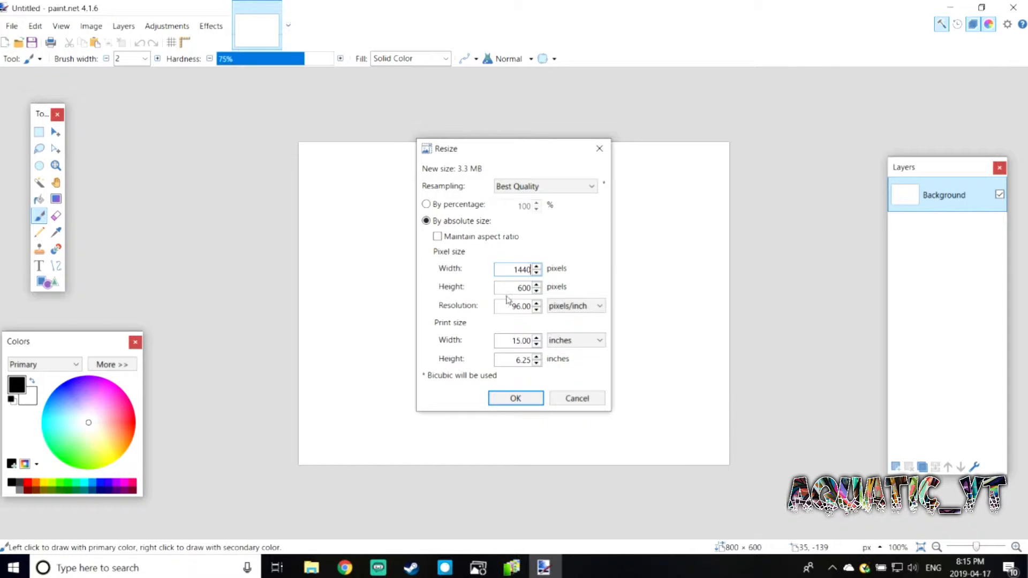
drag(518, 288, 639, 299)
text(1080)
key(Return)
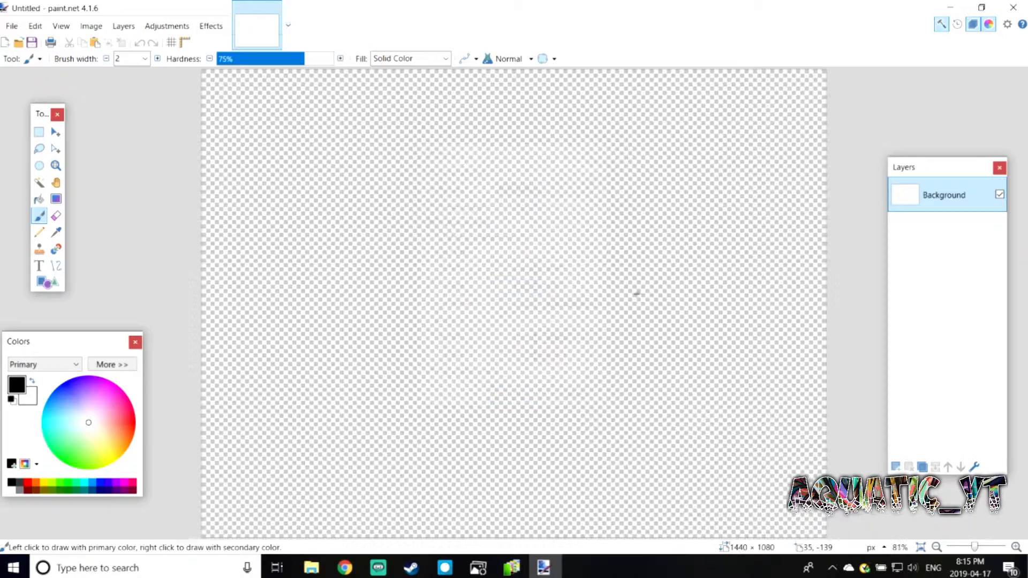
Import the RobloxFrostModel image from the Edited Videos folder as a new layer.
click(123, 25)
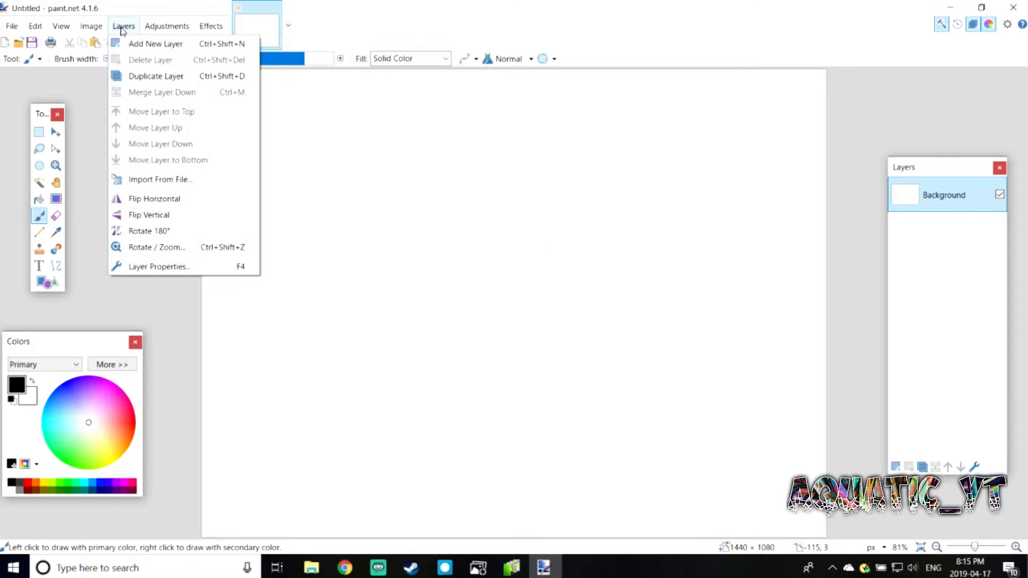
click(154, 181)
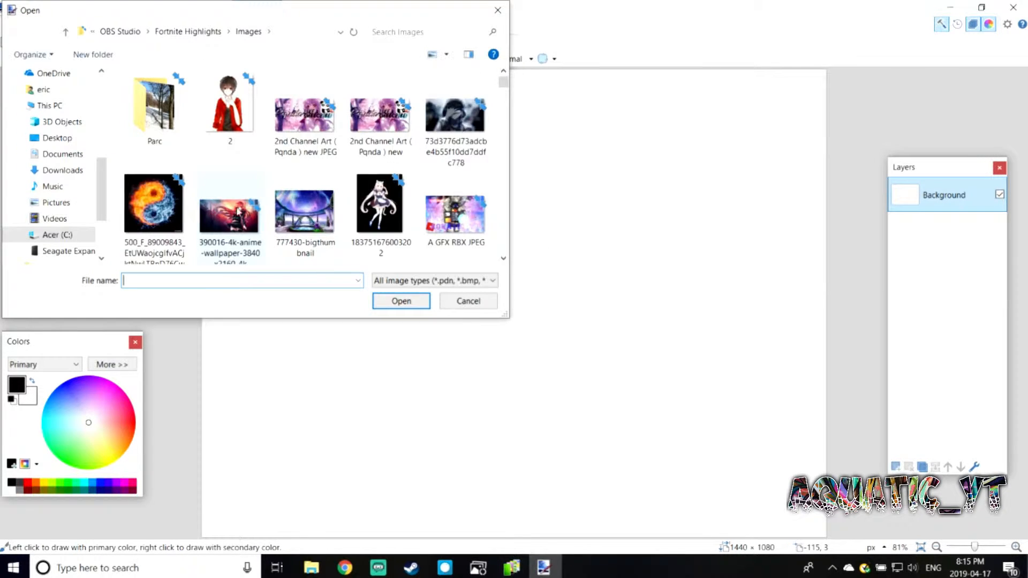
scroll(291, 229, down, 3)
scroll(59, 160, up, 4)
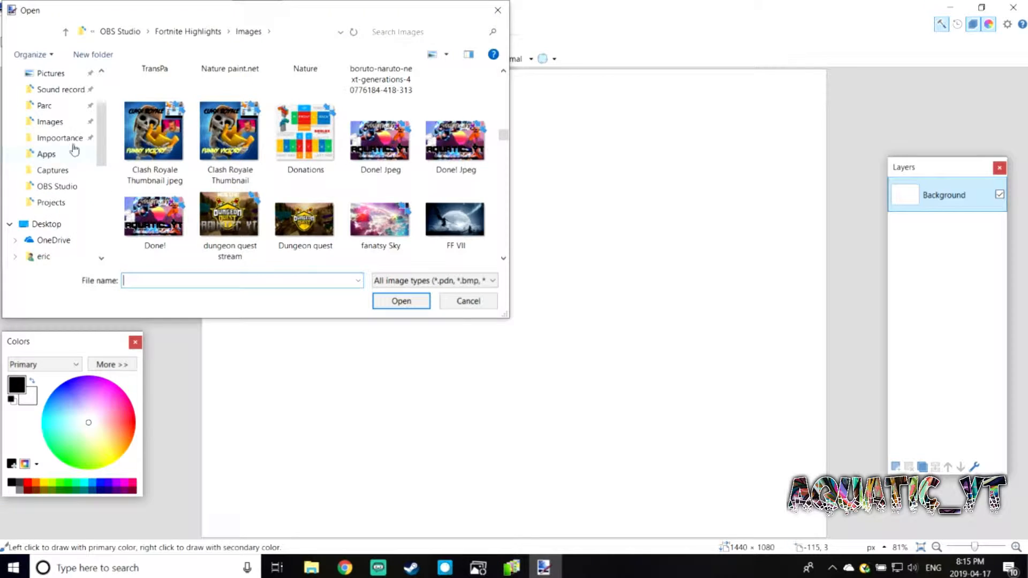
scroll(64, 134, up, 3)
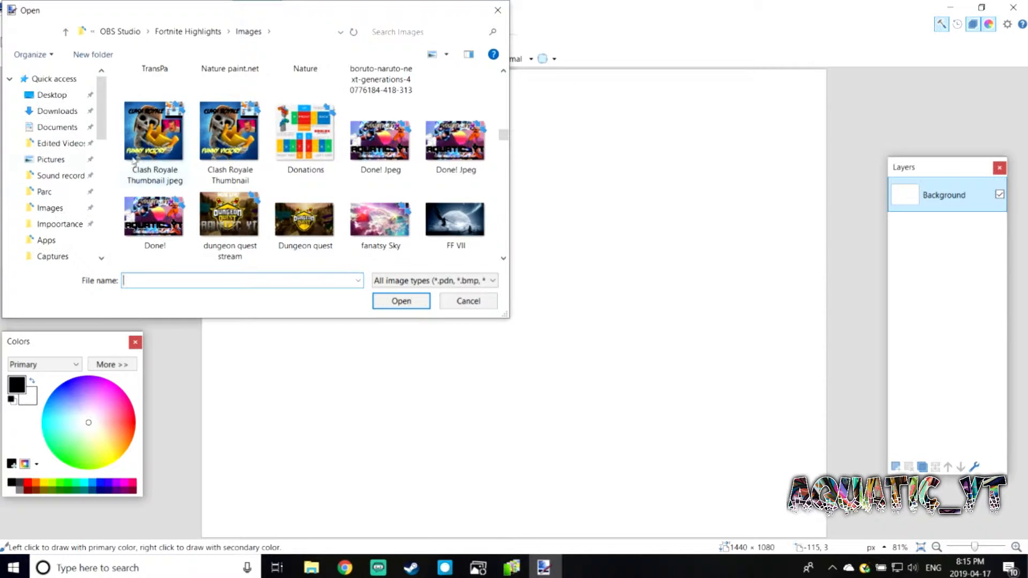
click(63, 143)
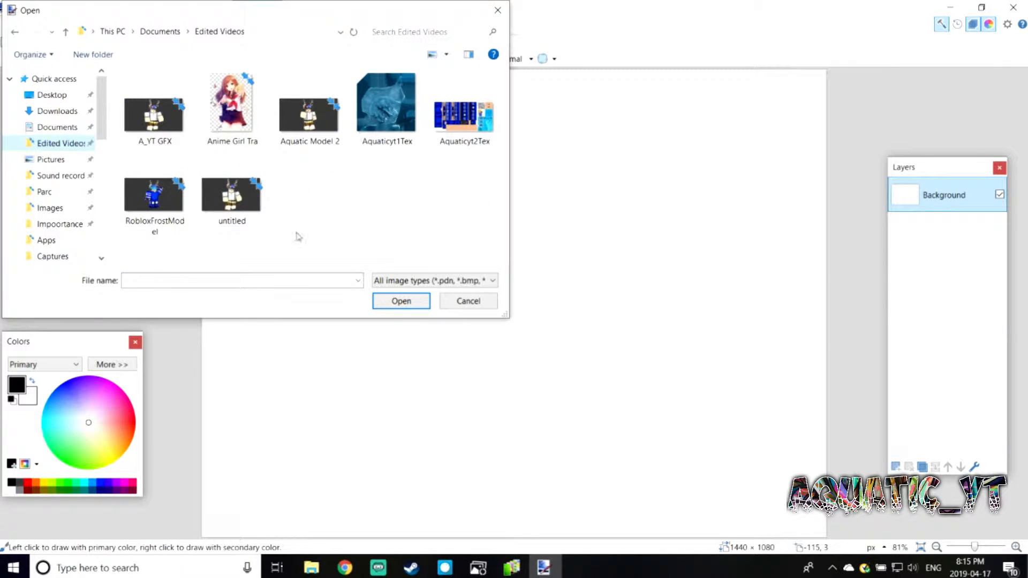
double_click(154, 199)
Enlarge the imported render to about 1956 × 1101 pixels and position it so the character stands centred on the canvas.
drag(636, 300, 826, 436)
drag(668, 377, 652, 475)
shift+drag(518, 171, 530, 71)
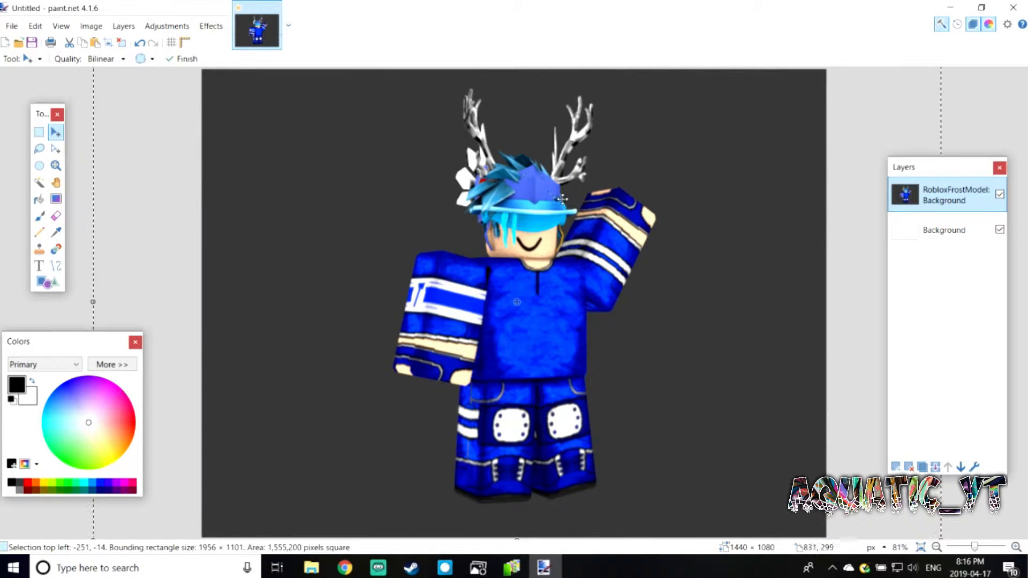
drag(562, 200, 551, 200)
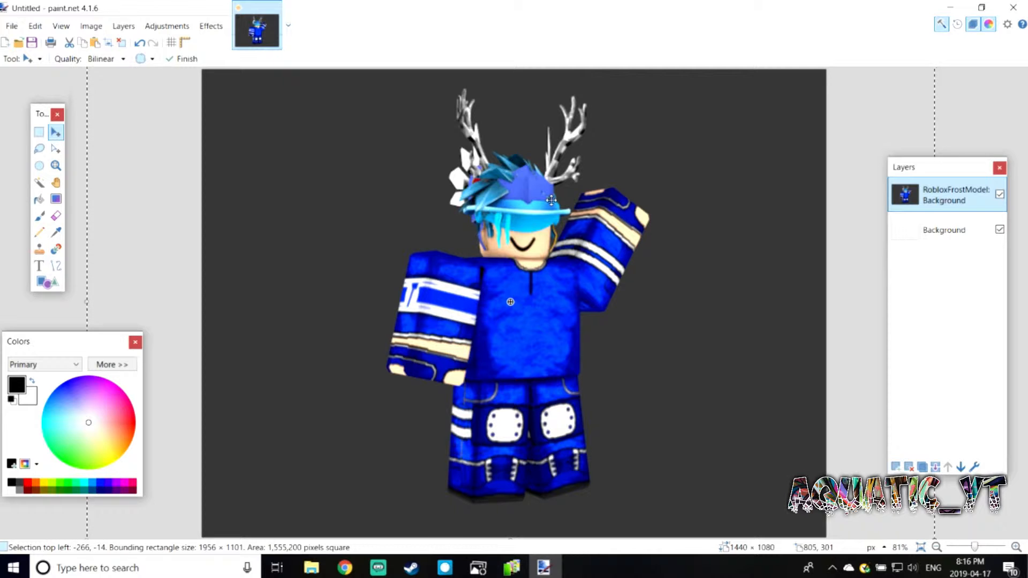
Select the grey area around the character with the Magic Wand at 17% tolerance and delete it.
click(39, 183)
click(361, 177)
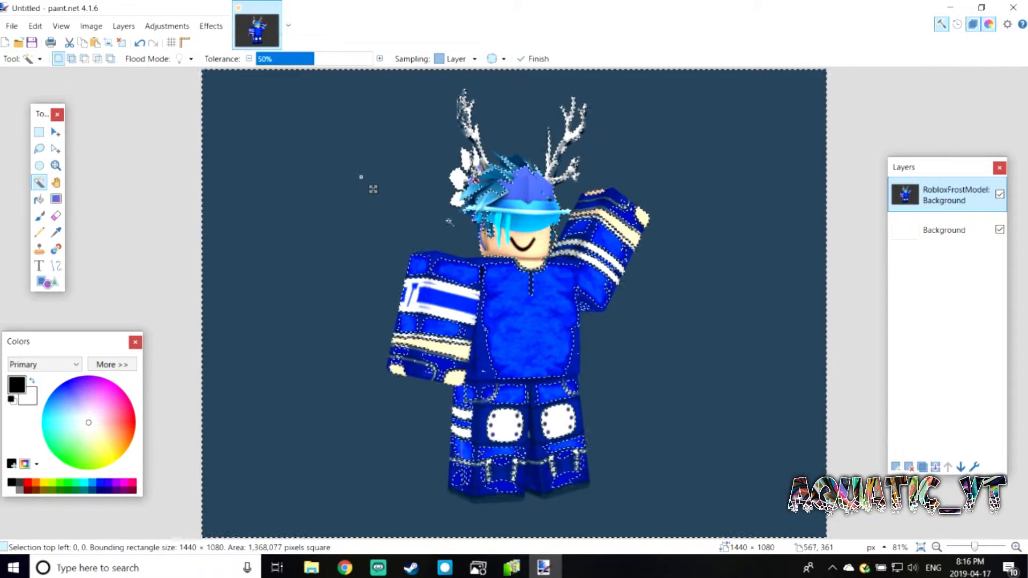
drag(312, 60, 276, 64)
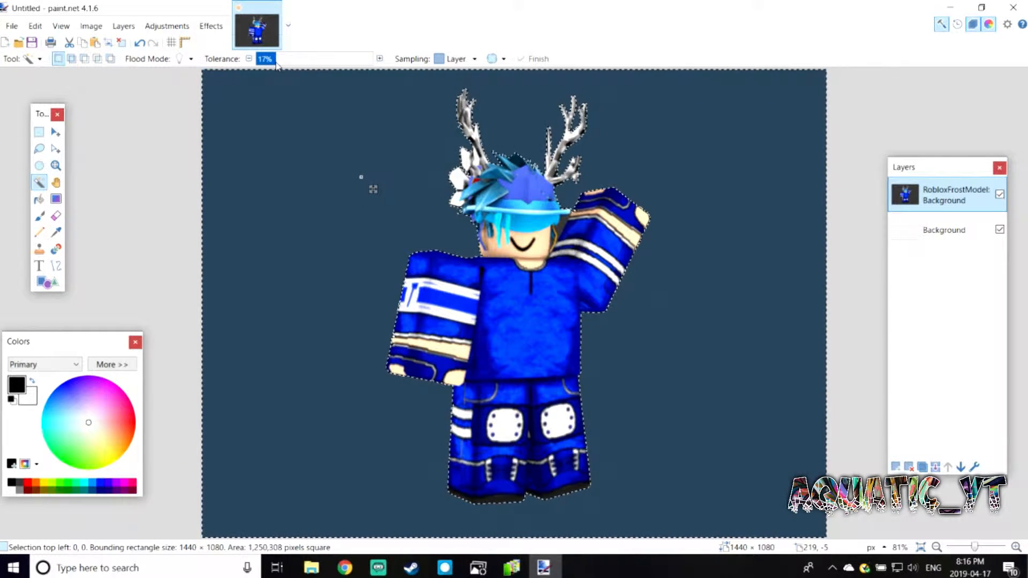
key(Delete)
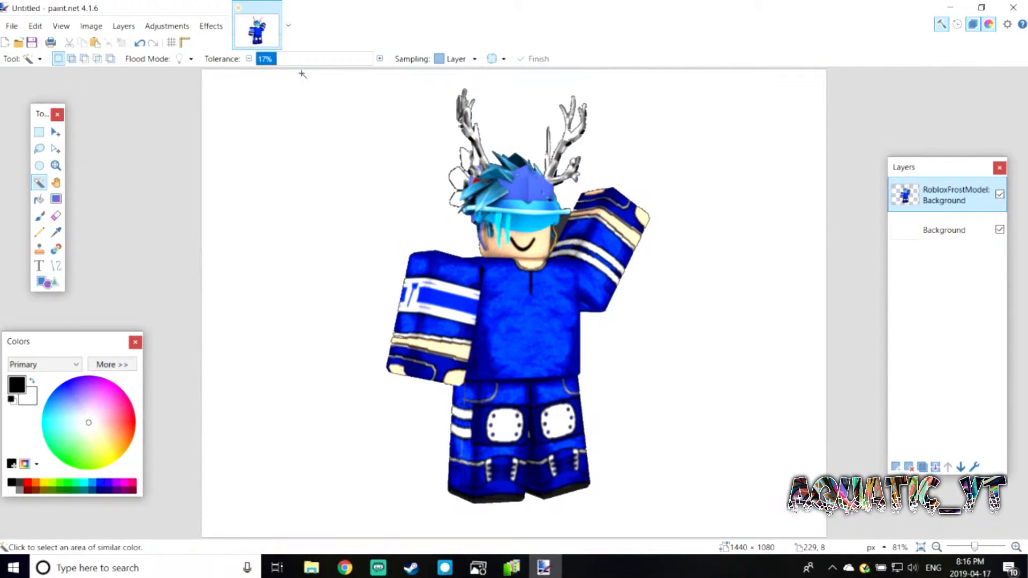
click(381, 174)
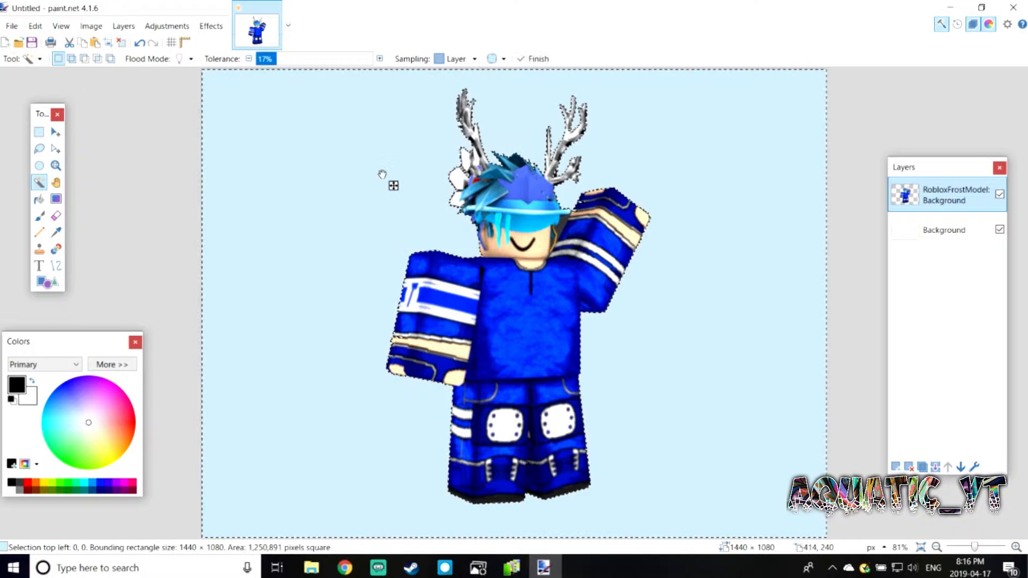
click(285, 63)
drag(284, 63, 231, 64)
key(ctrl+d)
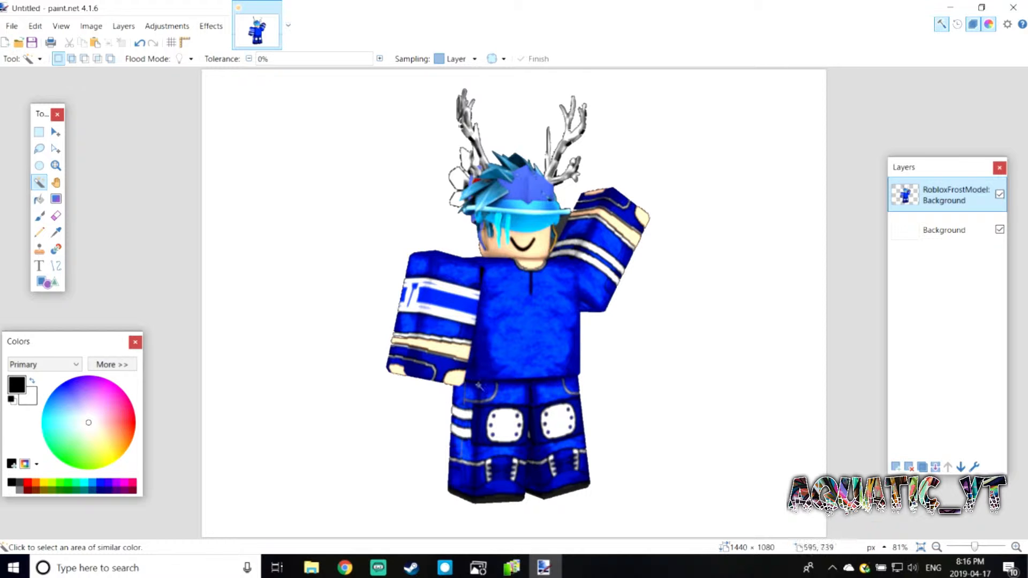
Switch to Chrome and copy the blue abstract shards picture from the Icy image search.
click(340, 567)
scroll(303, 300, up, 5)
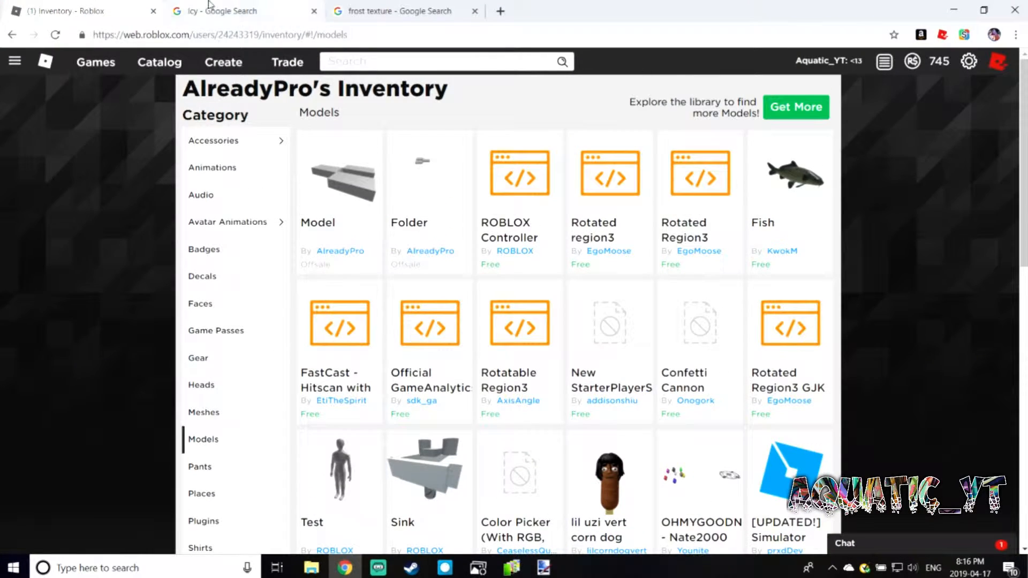
click(290, 5)
scroll(490, 275, down, 4)
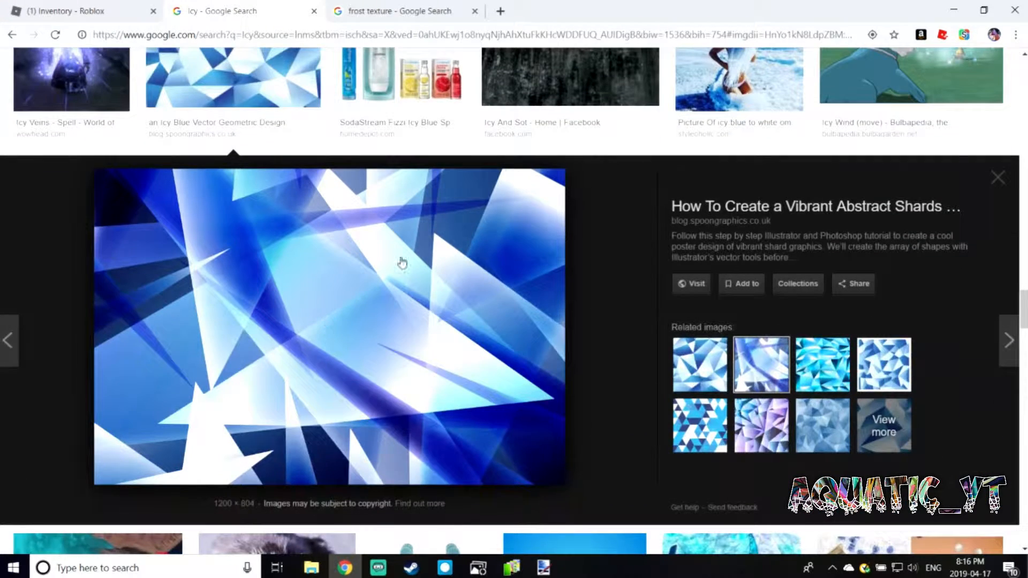
right_click(292, 308)
click(346, 445)
Return to paint.net and paste the shards picture into a new layer beneath the character layer.
click(548, 570)
click(896, 467)
drag(905, 200, 904, 236)
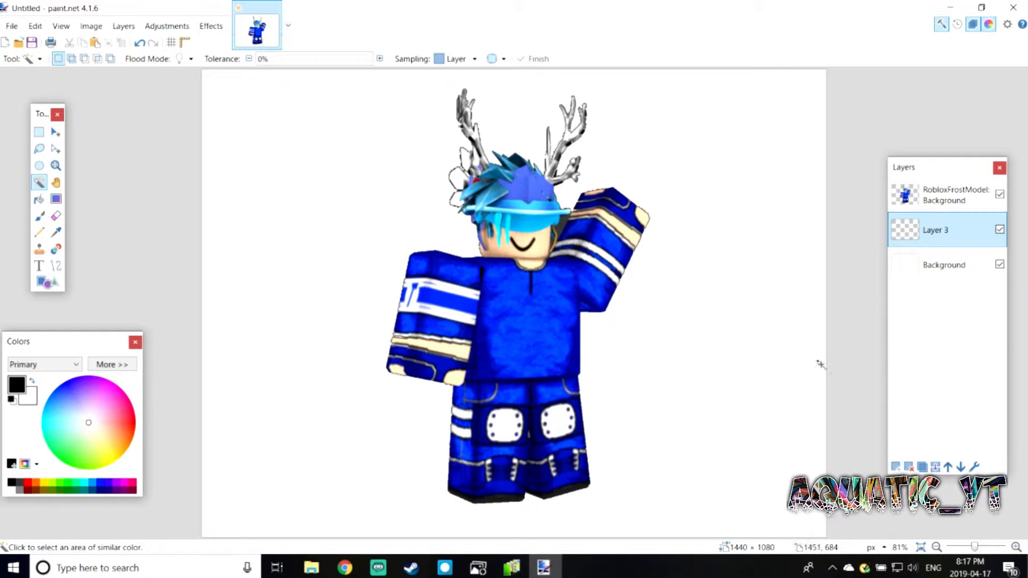
key(ctrl+v)
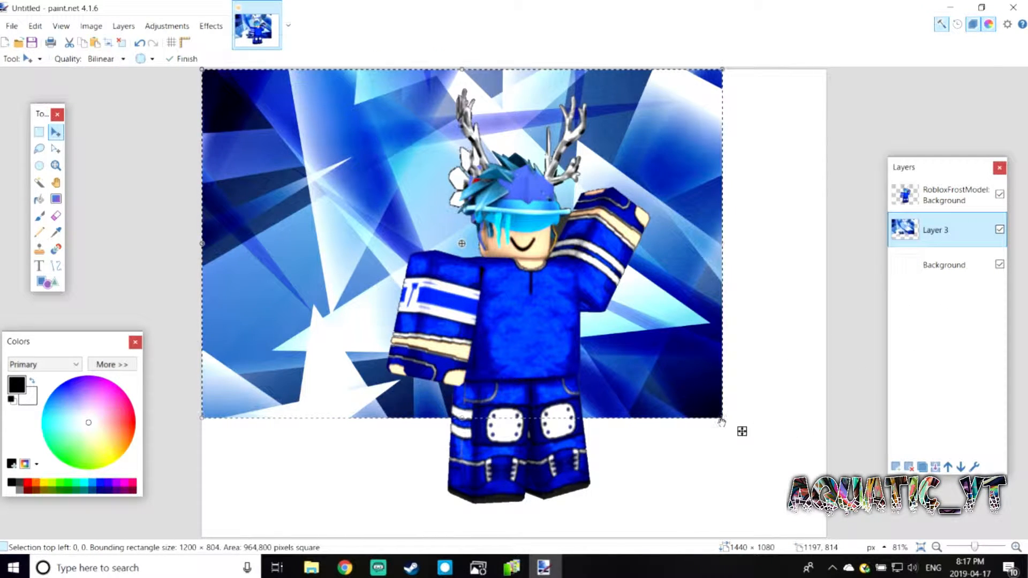
Scale the pasted shards picture to about 1619 × 1085 pixels and shift it to cover the whole canvas.
drag(722, 419, 903, 576)
drag(694, 413, 642, 413)
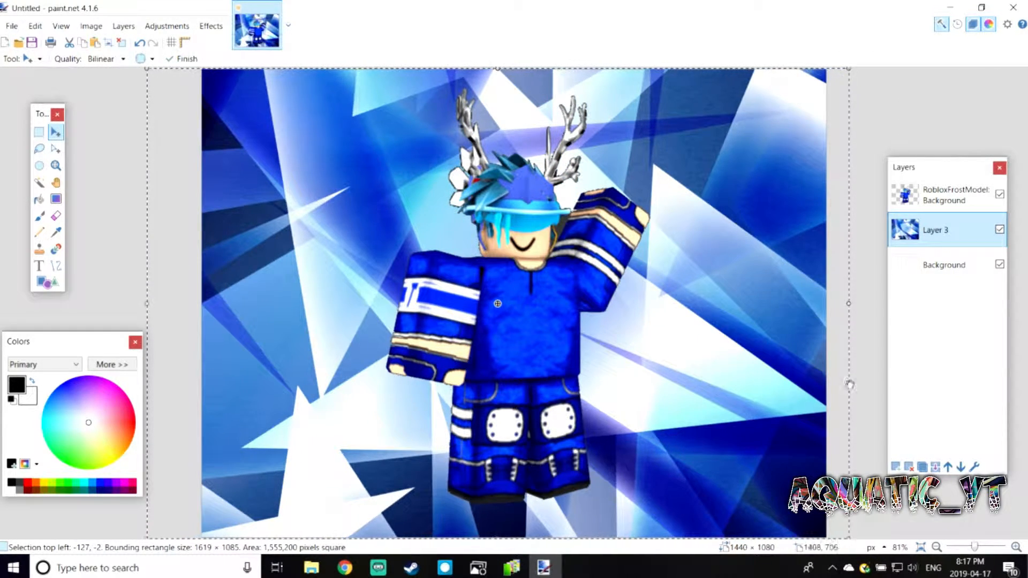
key(Return)
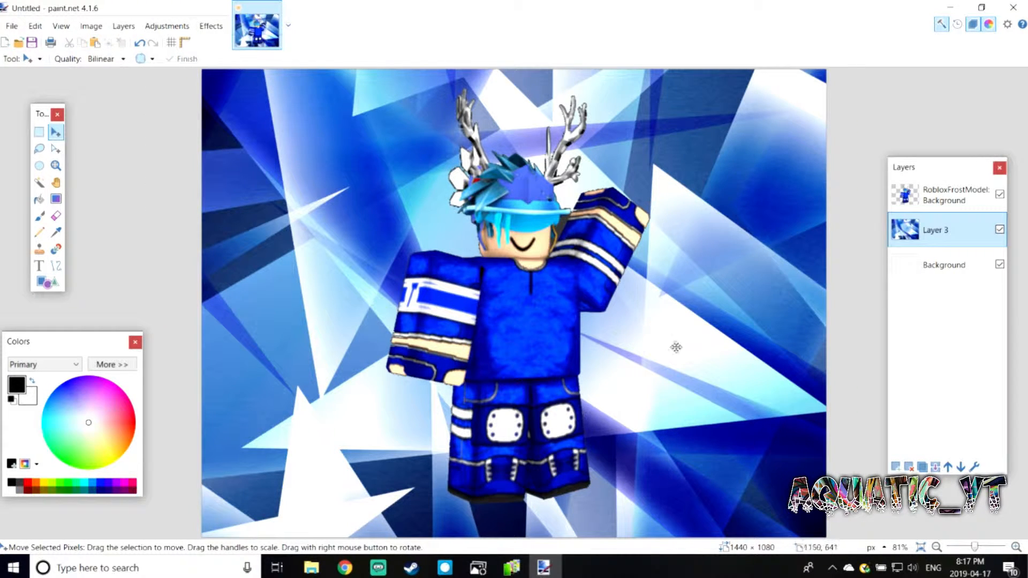
Switch to Chrome and copy the black-and-white cracked ice picture from the frost texture image search.
click(346, 568)
click(360, 10)
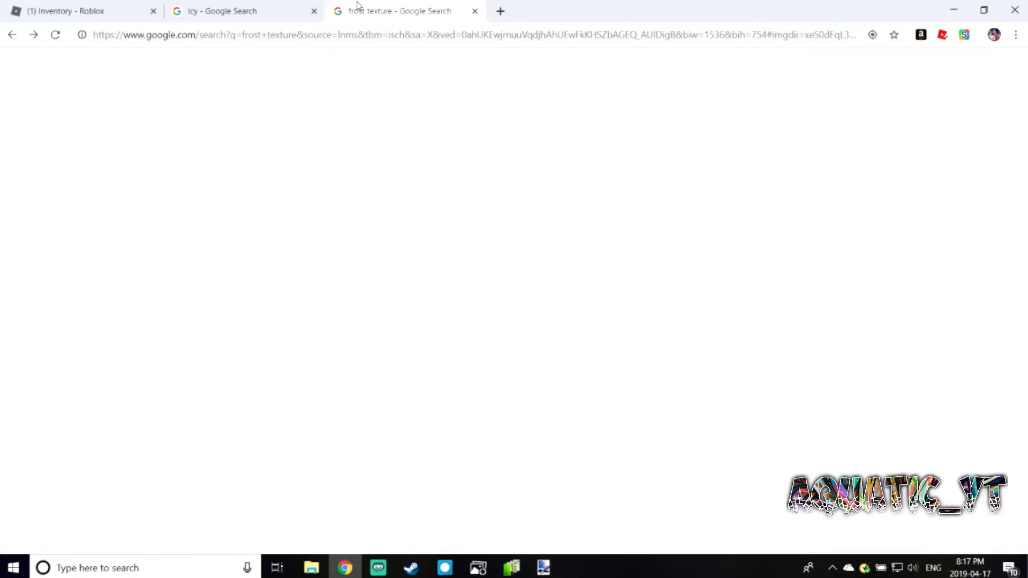
right_click(329, 370)
click(399, 463)
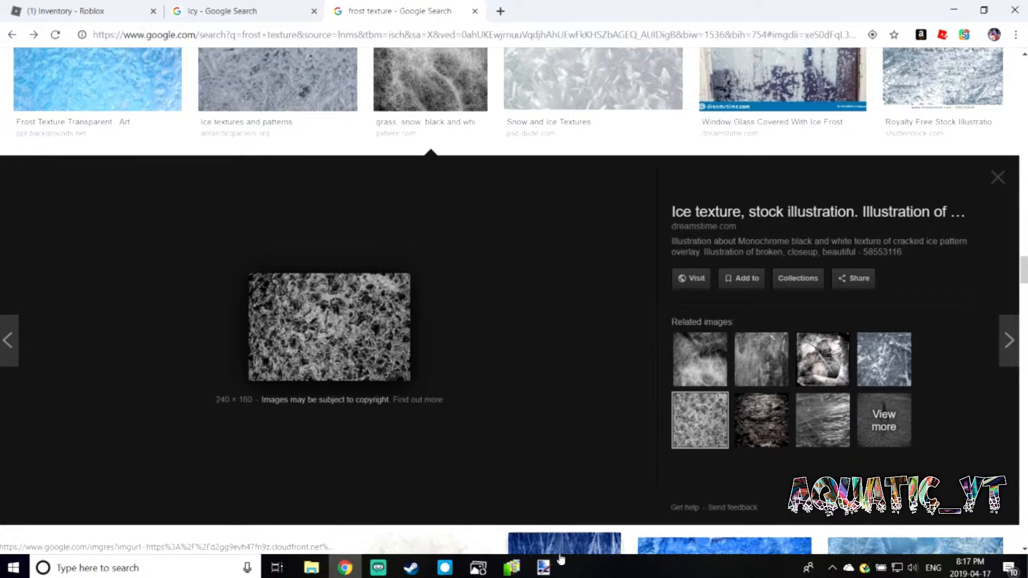
Return to paint.net and paste the cracked ice picture into a new layer above the character layer.
click(543, 567)
click(895, 467)
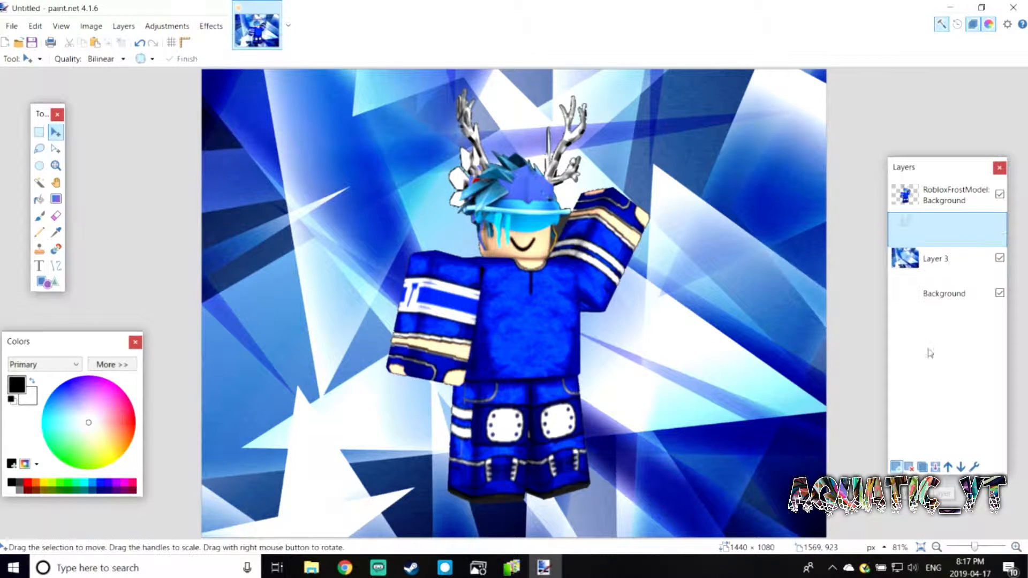
drag(926, 230, 921, 167)
key(ctrl+v)
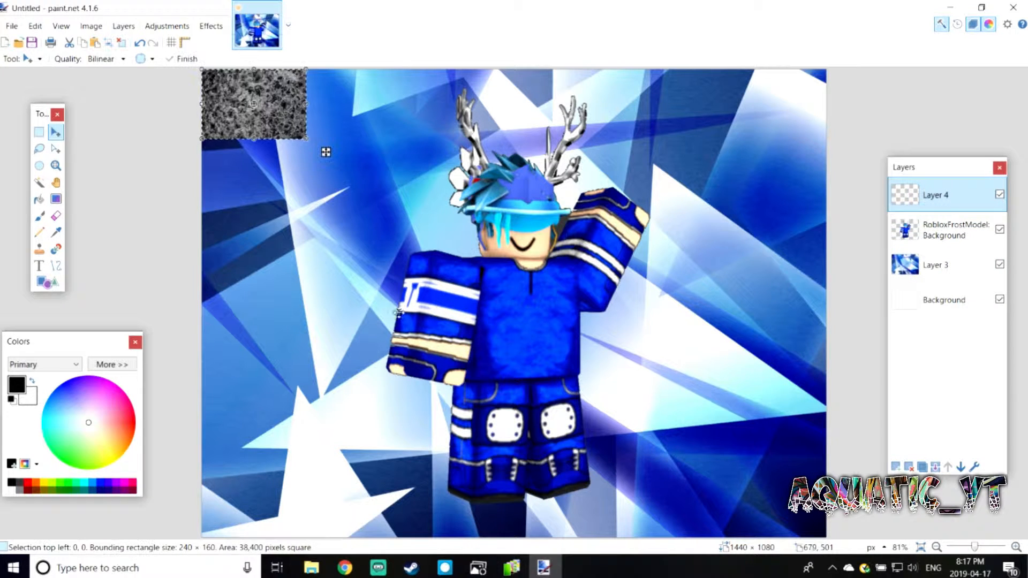
Set the blending mode of the cracked ice layer to Screen.
double_click(951, 208)
click(509, 290)
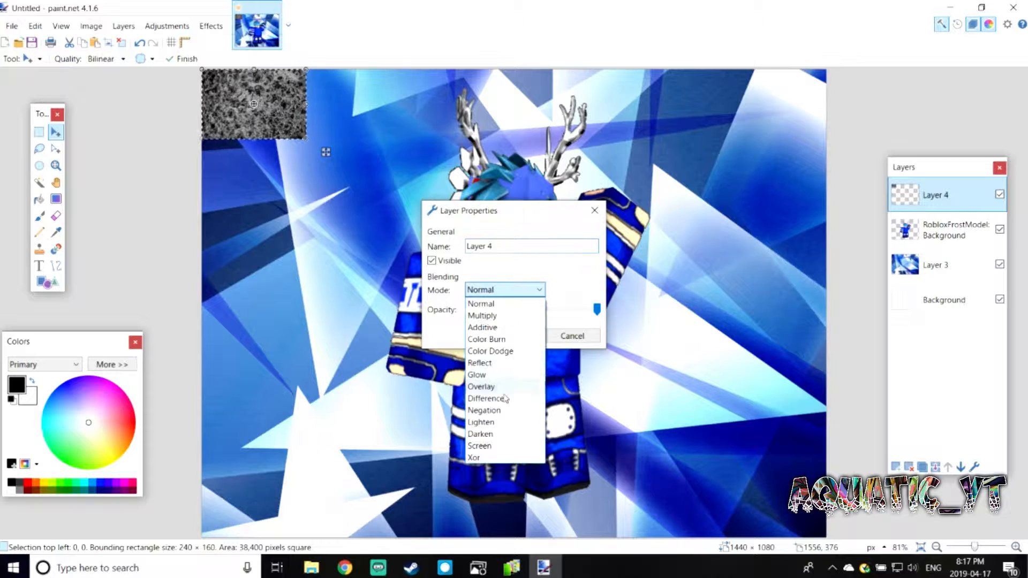
click(482, 448)
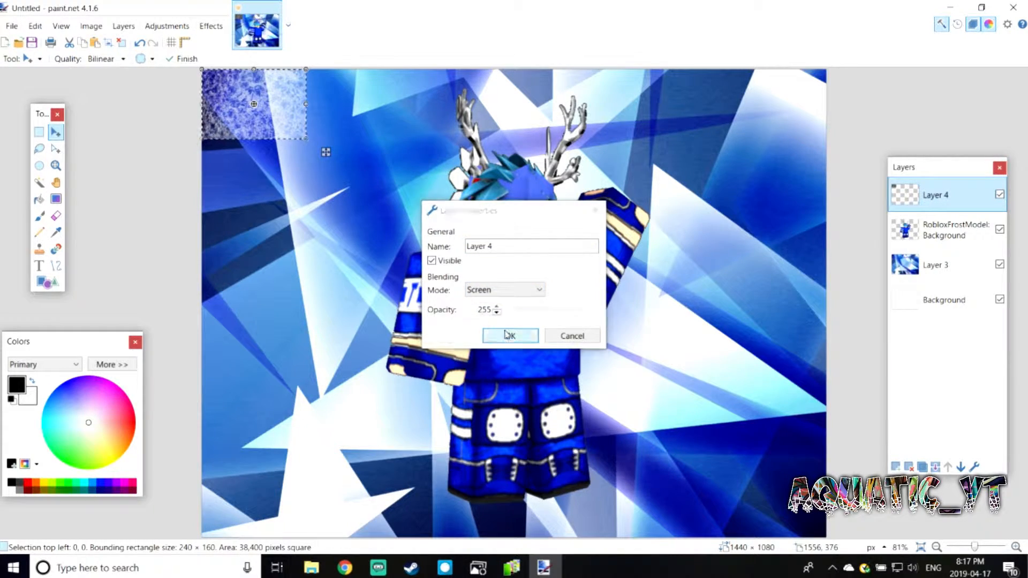
click(507, 335)
Scale the cracked ice picture to about 1606 × 1071 pixels and shift it to cover the whole canvas.
drag(308, 138, 870, 514)
drag(656, 401, 649, 418)
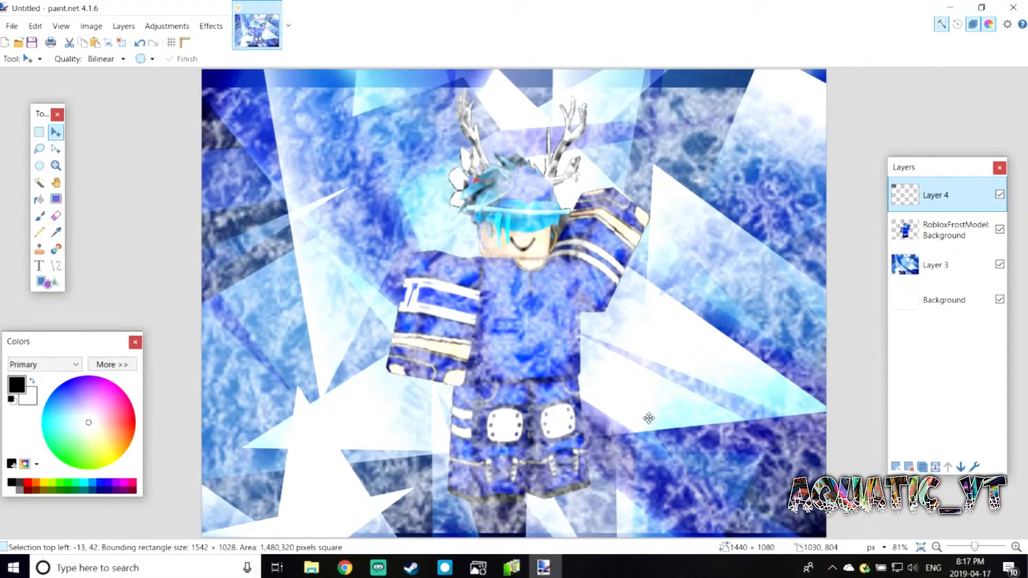
drag(530, 89, 531, 68)
Lower the cracked ice layer's opacity to 111 and deselect the pasted picture.
double_click(927, 205)
drag(595, 309, 553, 309)
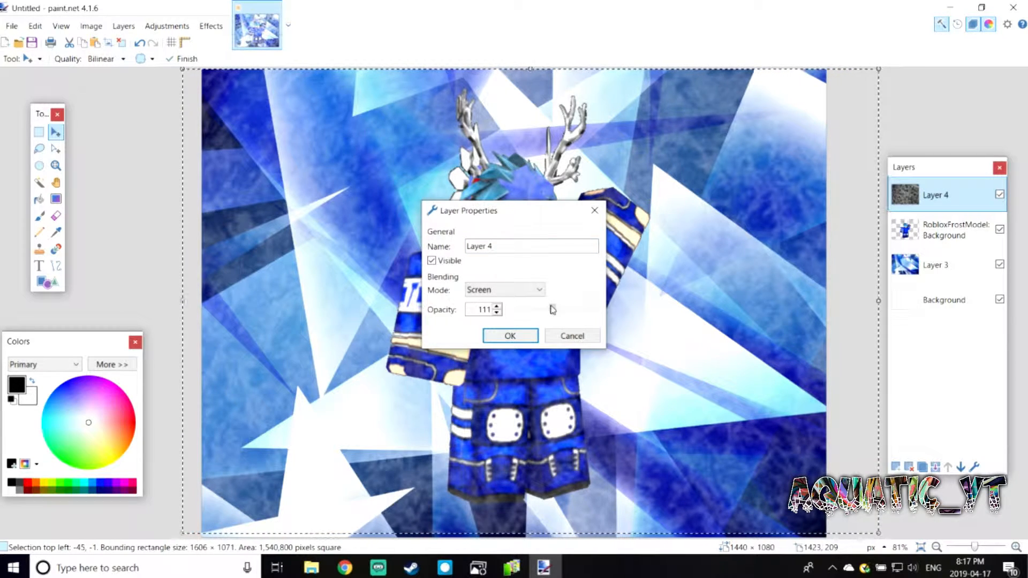
click(507, 336)
key(ctrl+d)
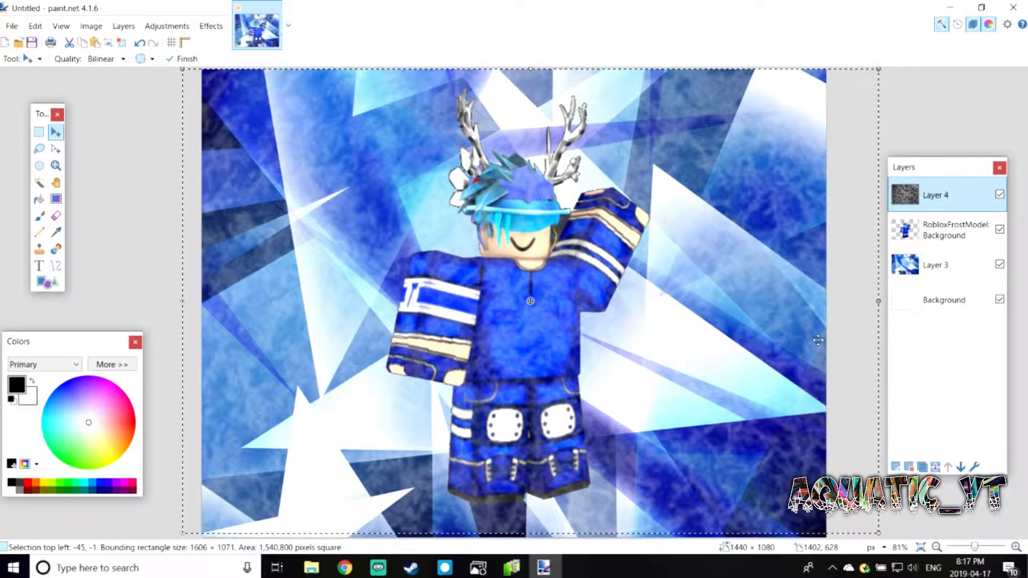
Switch to Chrome and replace the frost texture image search with a search for "smoke effect".
click(345, 567)
scroll(491, 349, up, 10)
scroll(455, 309, up, 10)
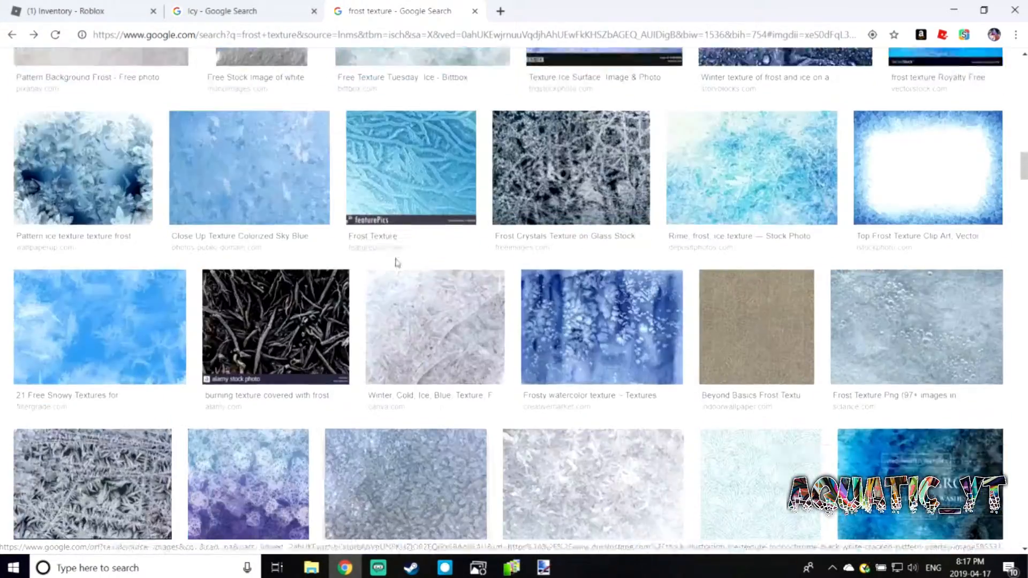
scroll(414, 296, up, 10)
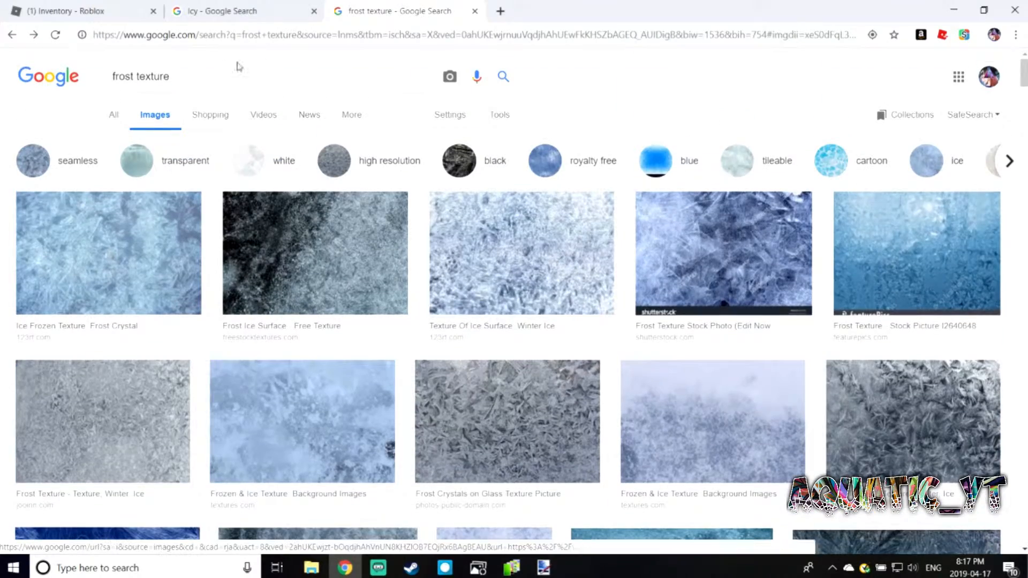
drag(193, 76, 2, 67)
text(smoke effect)
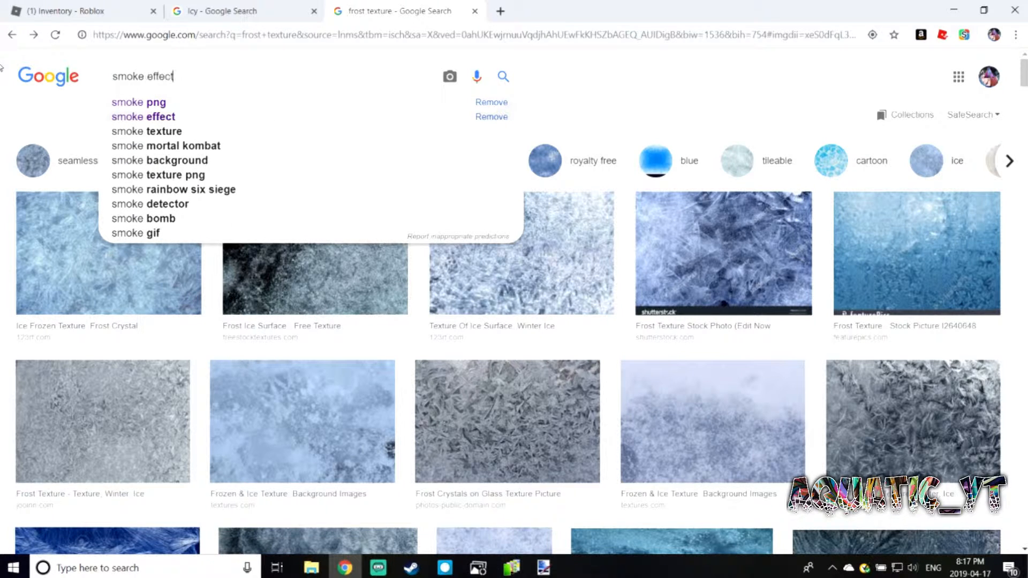
key(Return)
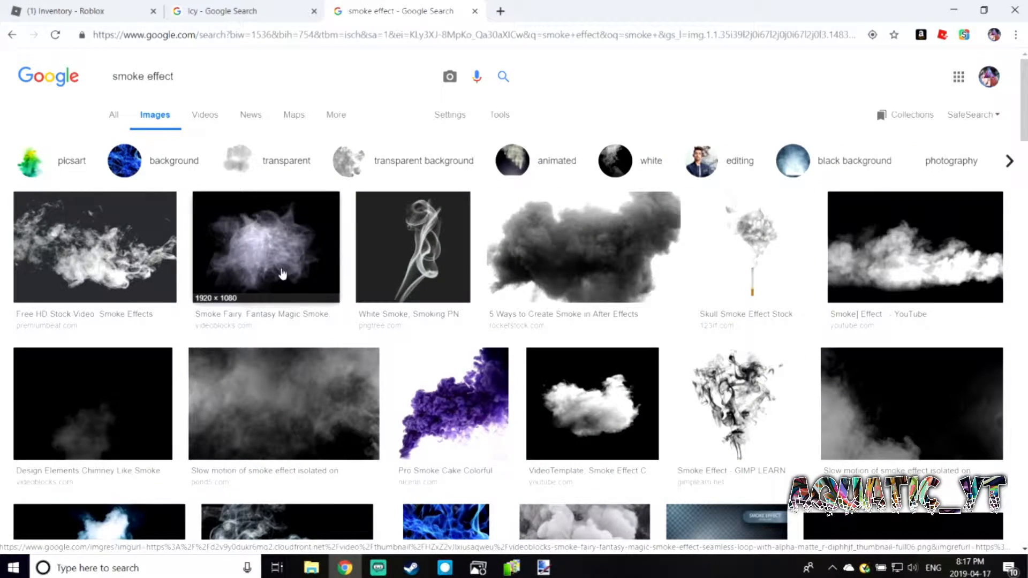
Look through the smoke effect results and narrow them to transparent images.
scroll(283, 274, down, 5)
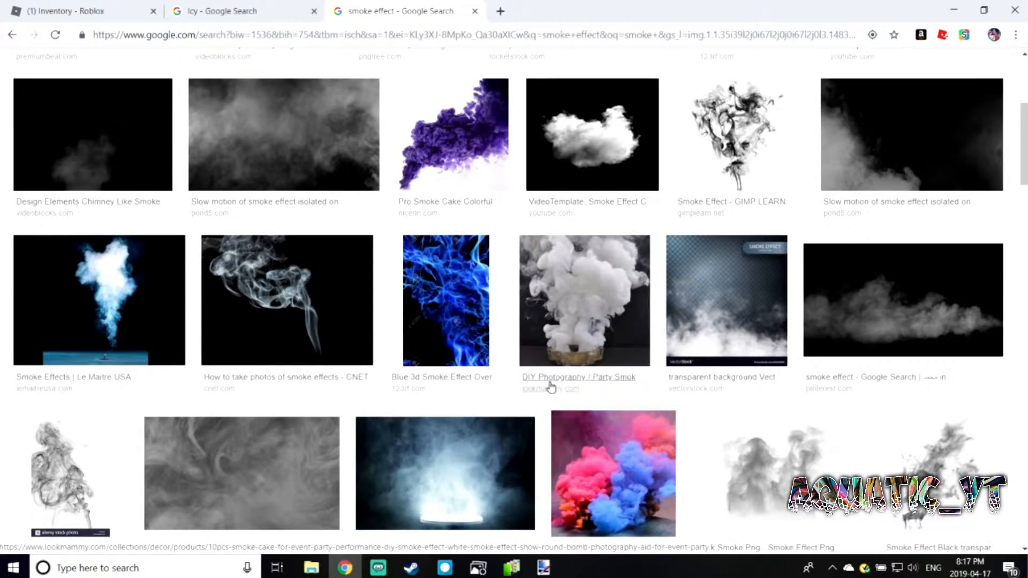
scroll(530, 382, down, 3)
scroll(397, 343, down, 3)
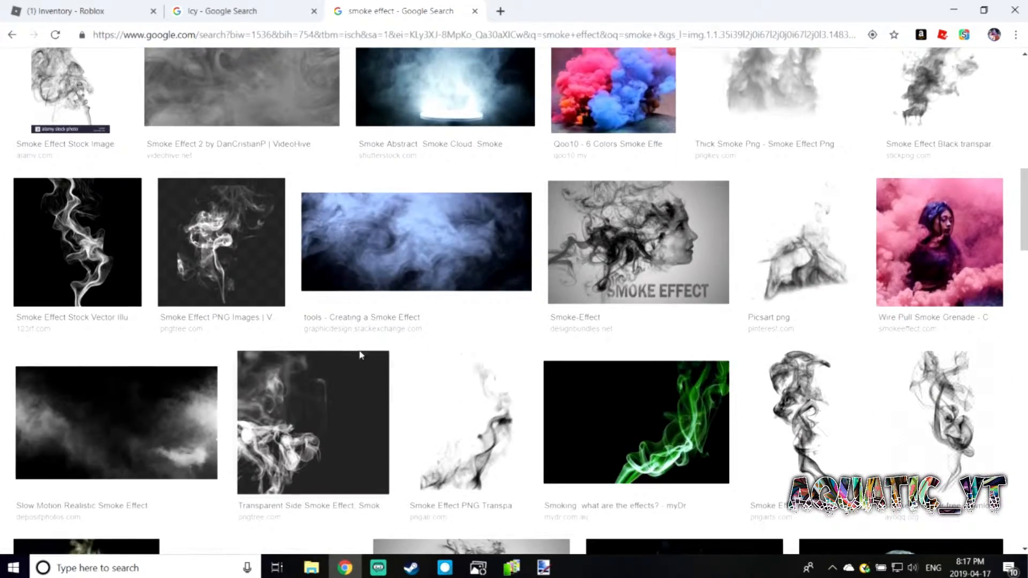
scroll(375, 343, down, 6)
scroll(364, 353, up, 15)
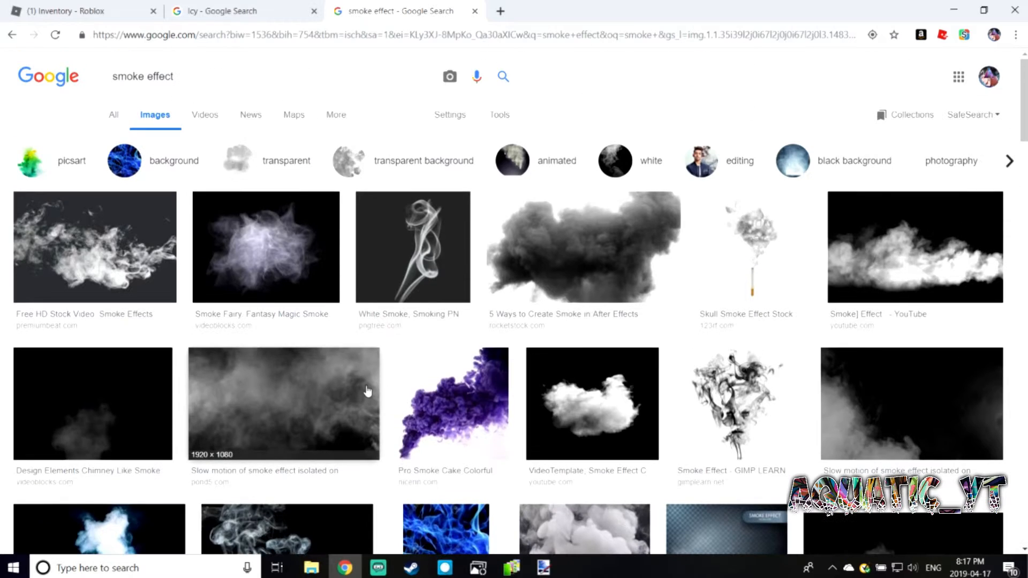
click(234, 77)
click(288, 160)
Examine the transparent smoke results, previewing the 123RF white fog picture and several of its related images.
scroll(584, 363, down, 4)
scroll(584, 363, up, 5)
scroll(600, 362, down, 4)
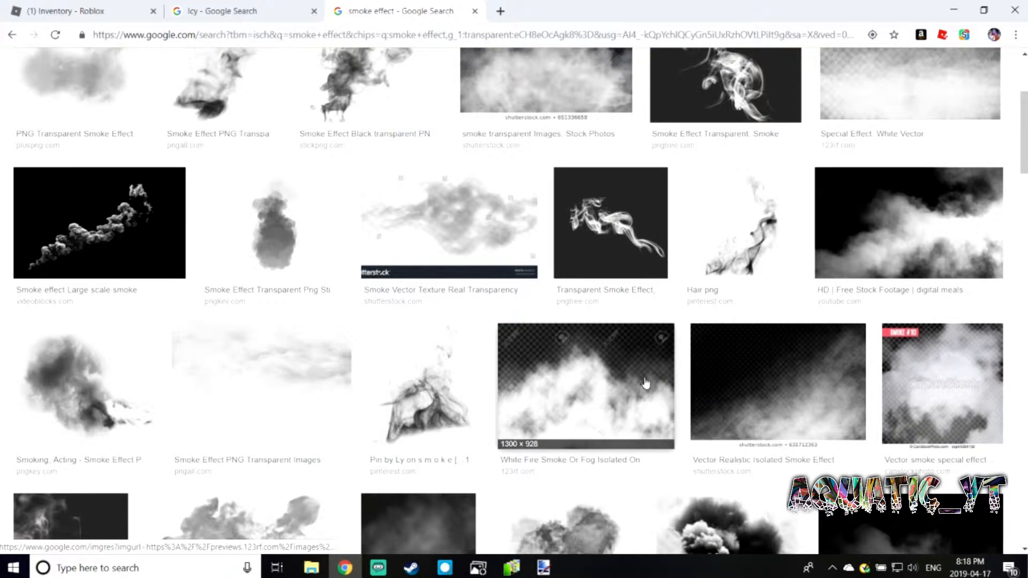
scroll(643, 381, up, 4)
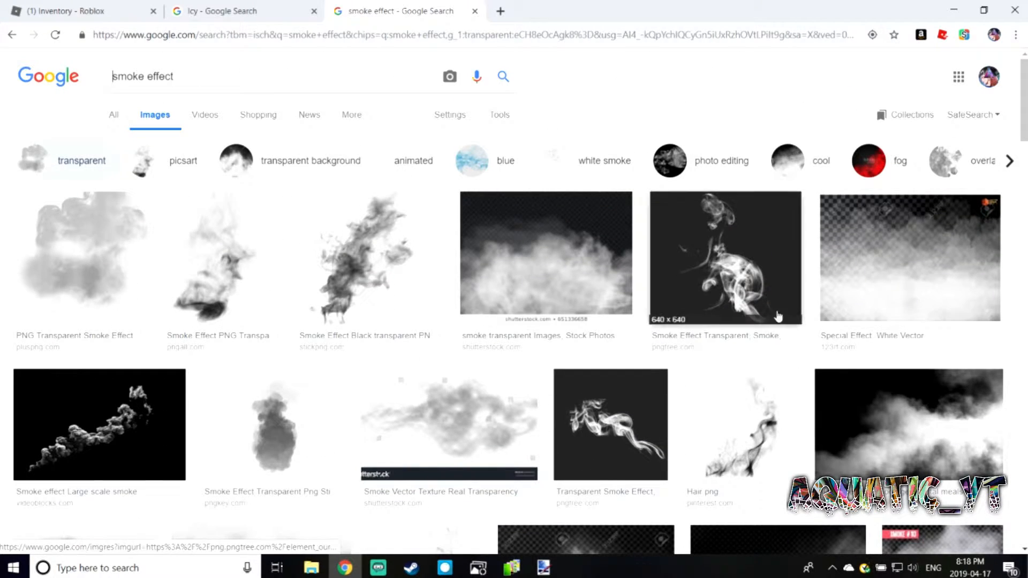
click(913, 282)
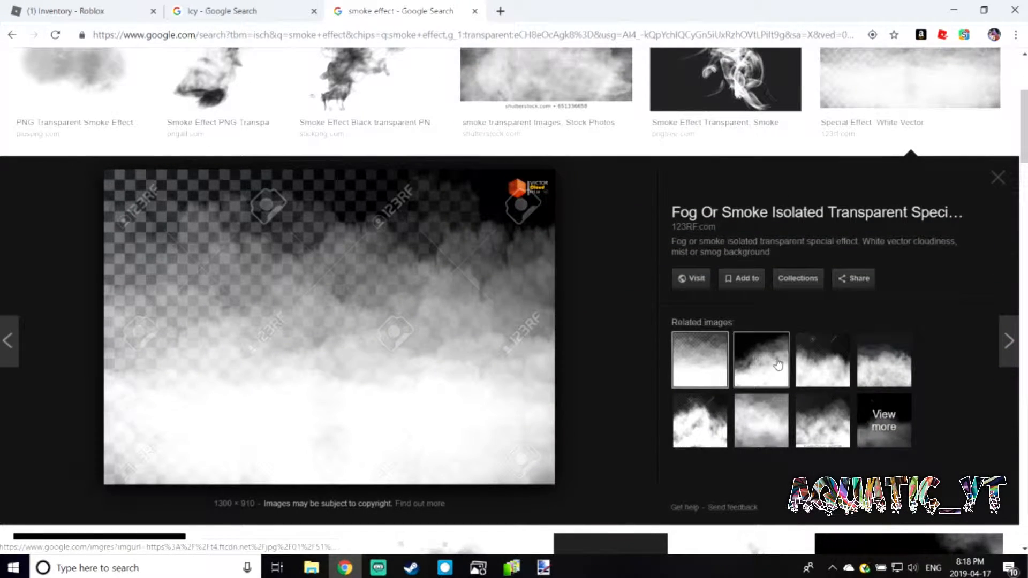
click(772, 366)
click(764, 424)
click(715, 429)
click(804, 426)
click(761, 426)
Preview the black StickPNG smoke, the Shutterstock smoke vector texture and related smoke cloud pictures.
scroll(583, 392, up, 4)
click(375, 268)
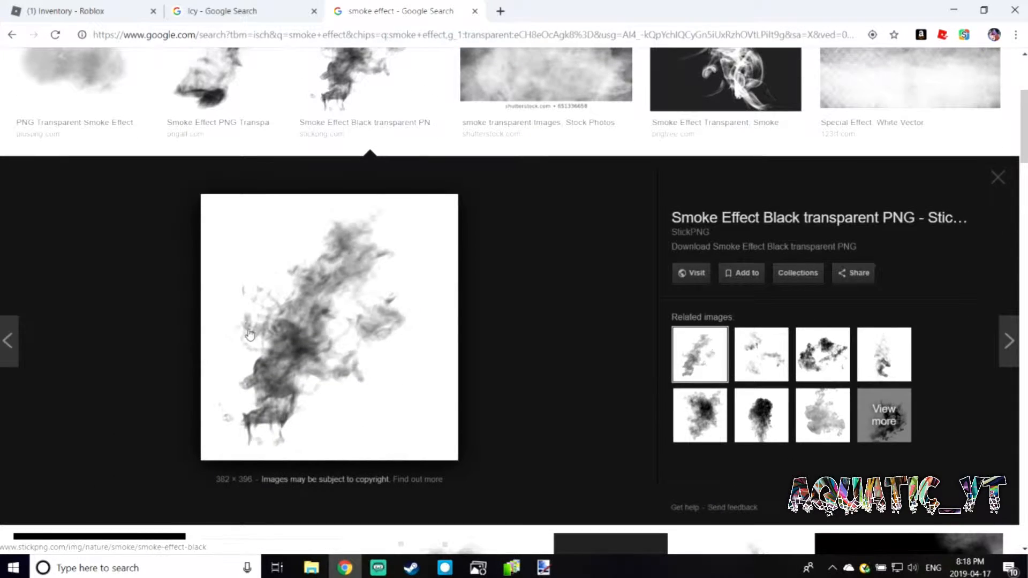
scroll(207, 330, up, 2)
scroll(321, 333, down, 8)
click(410, 142)
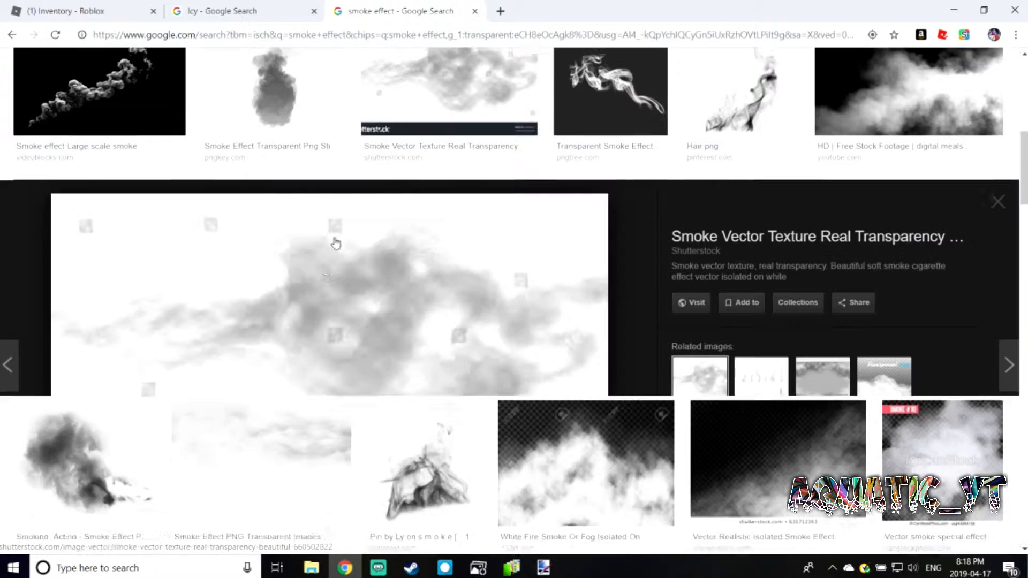
click(761, 364)
click(694, 432)
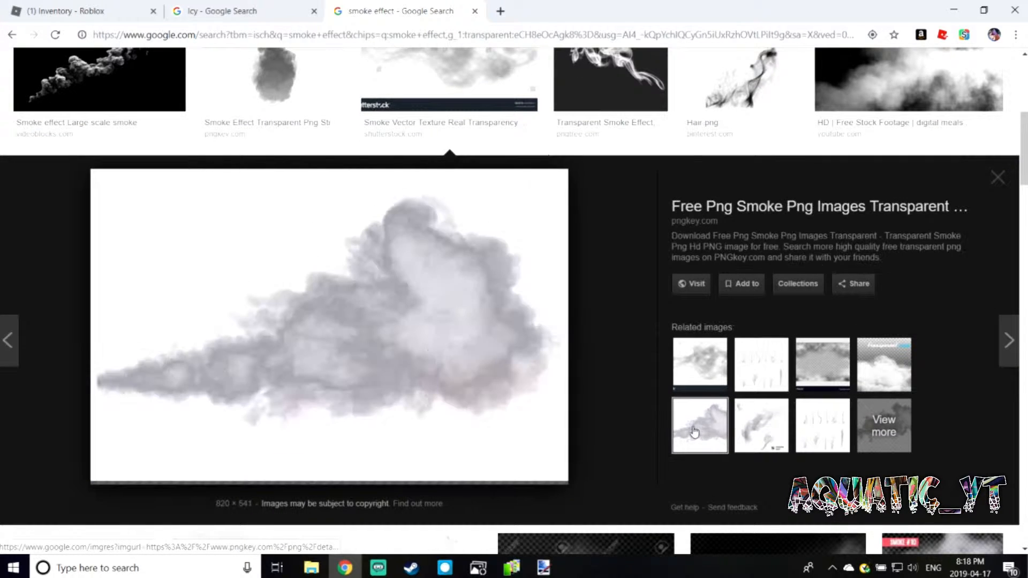
Browse further through the transparent smoke results for a white smoke picture suited to the overlay.
scroll(557, 420, down, 10)
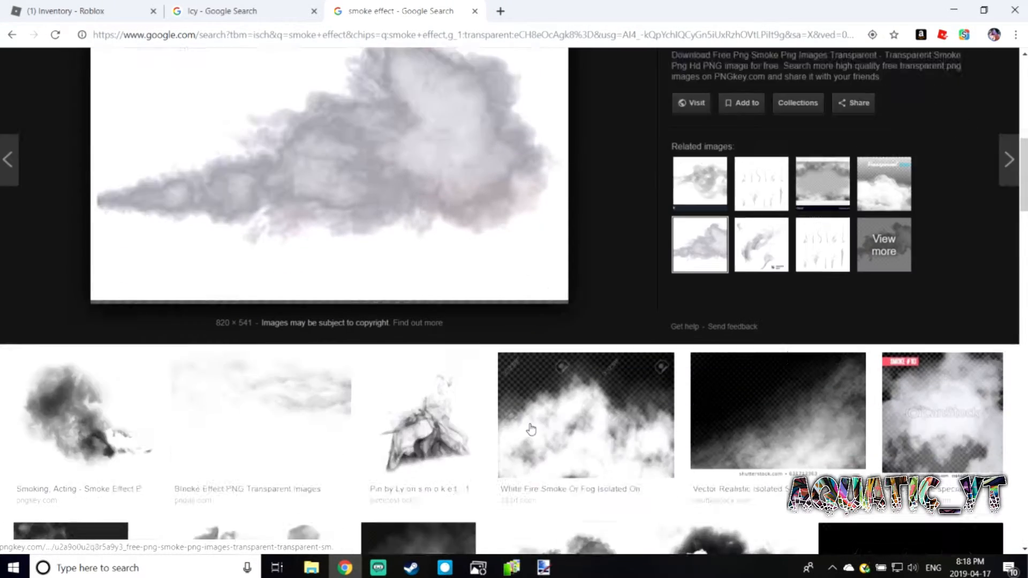
scroll(598, 395, down, 5)
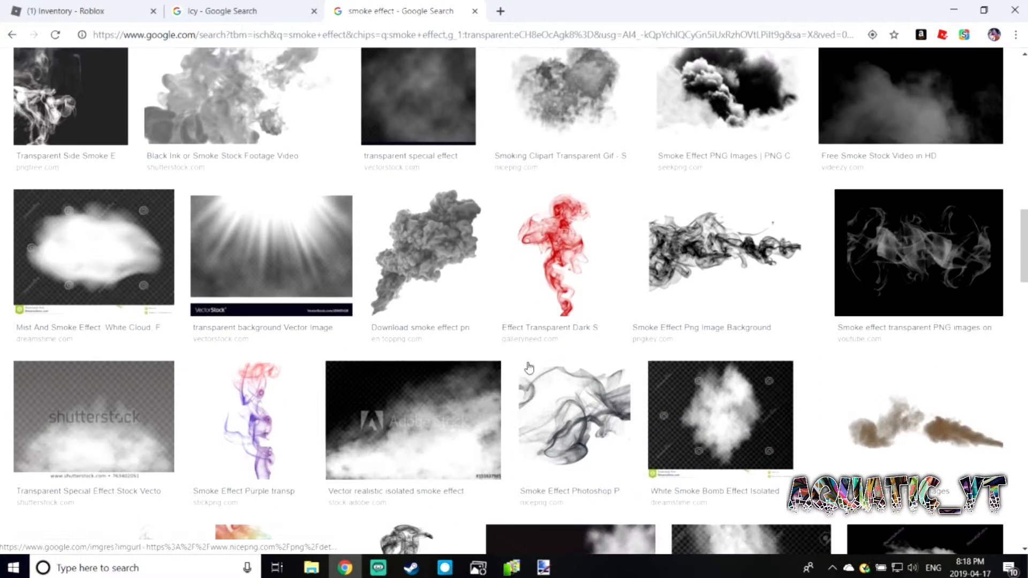
scroll(538, 364, down, 6)
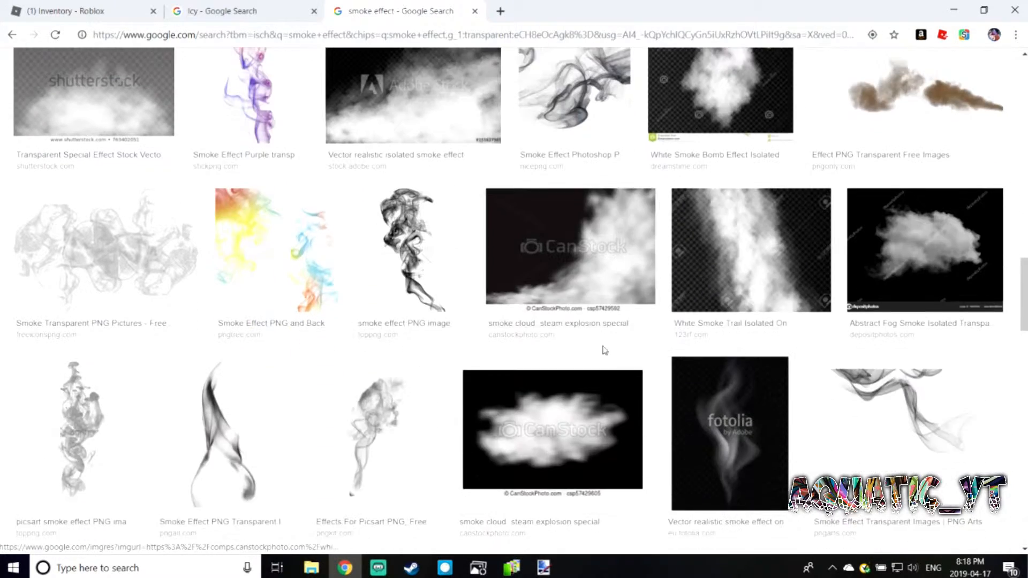
scroll(658, 329, down, 10)
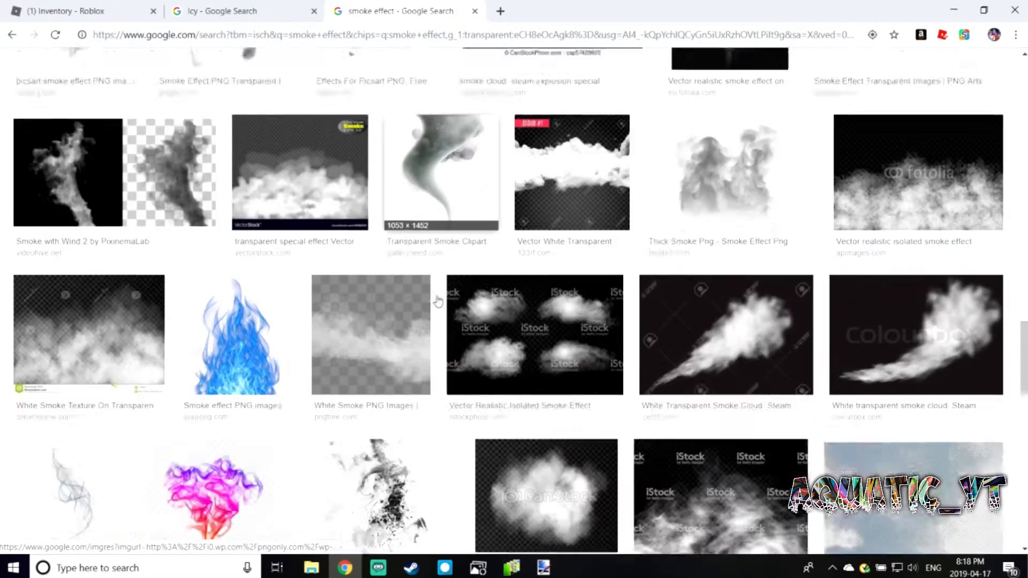
scroll(448, 287, down, 3)
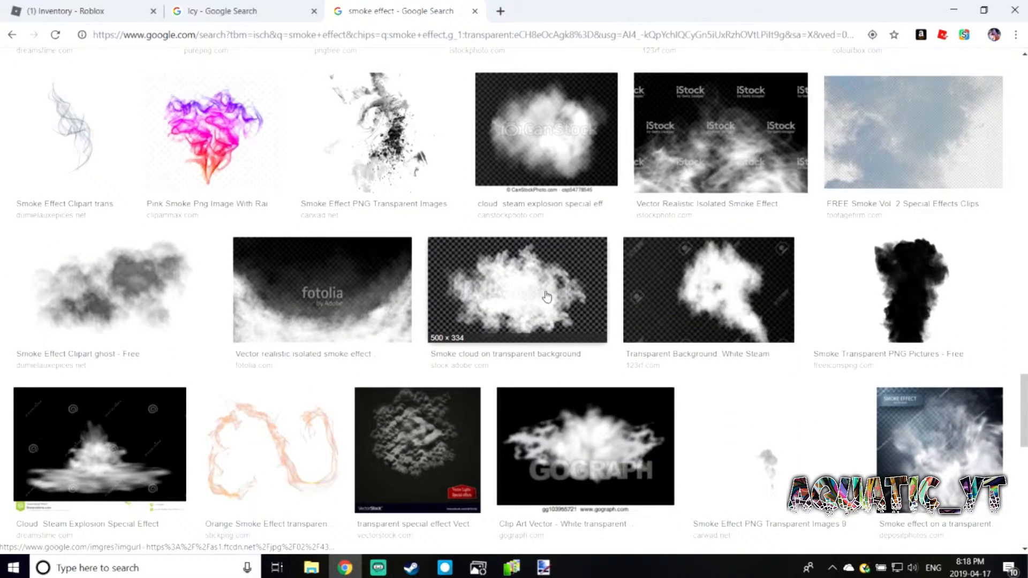
scroll(520, 308, down, 4)
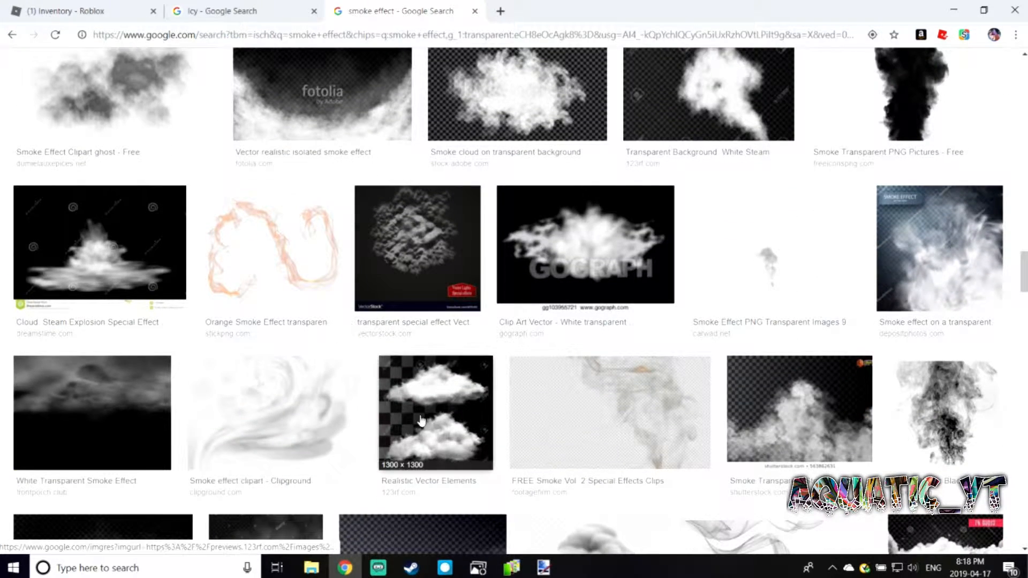
scroll(519, 386, up, 4)
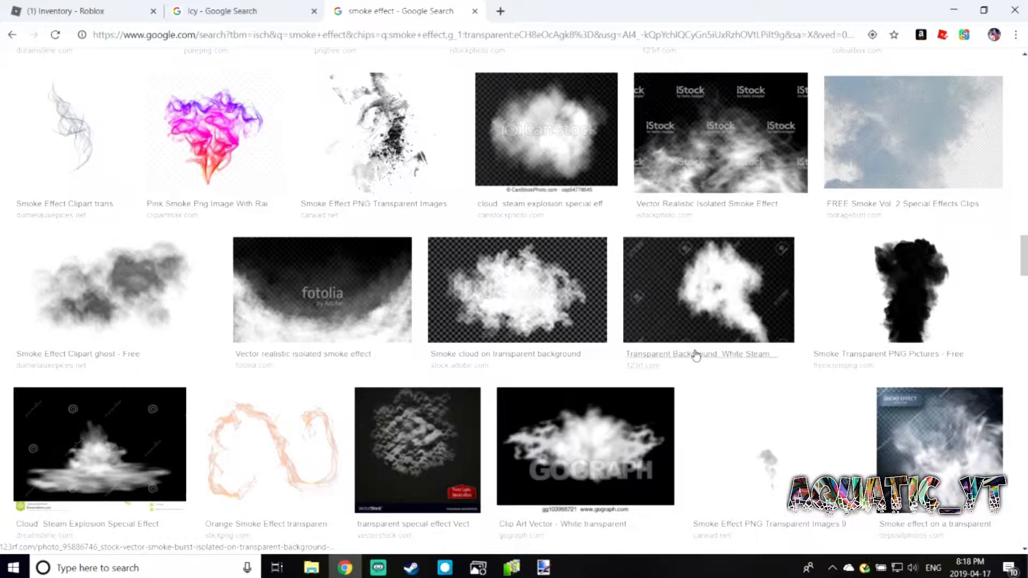
scroll(699, 349, up, 12)
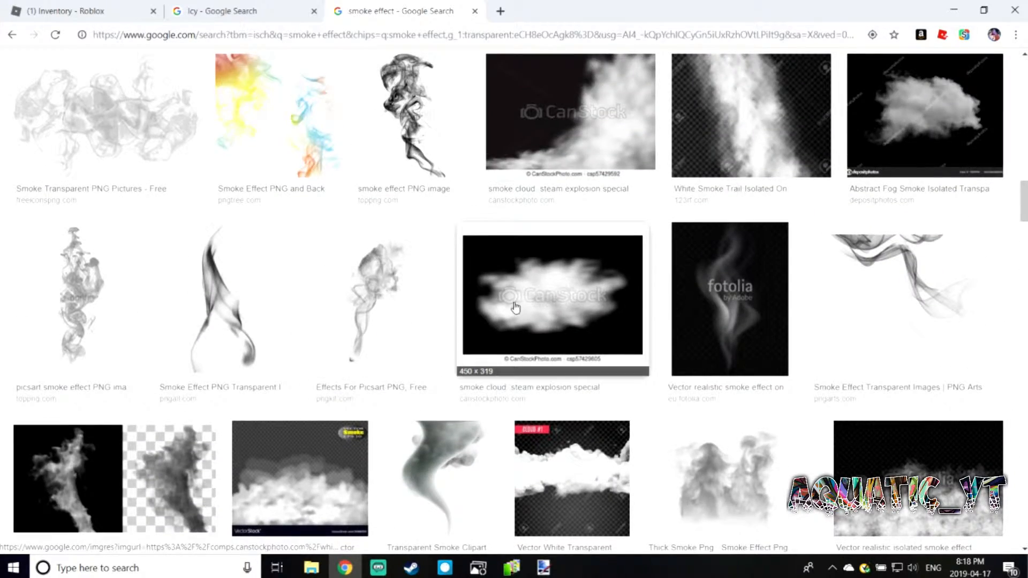
scroll(515, 307, up, 15)
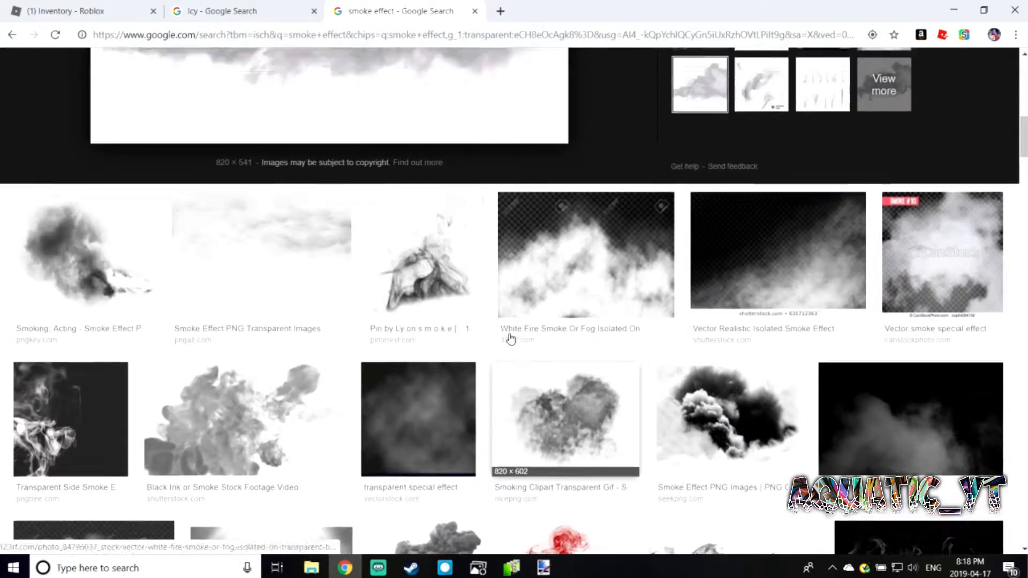
scroll(510, 339, up, 3)
Open the Vector Realistic Isolated Smoke Effect result and copy its related cloudy textures picture of white smoke.
click(803, 421)
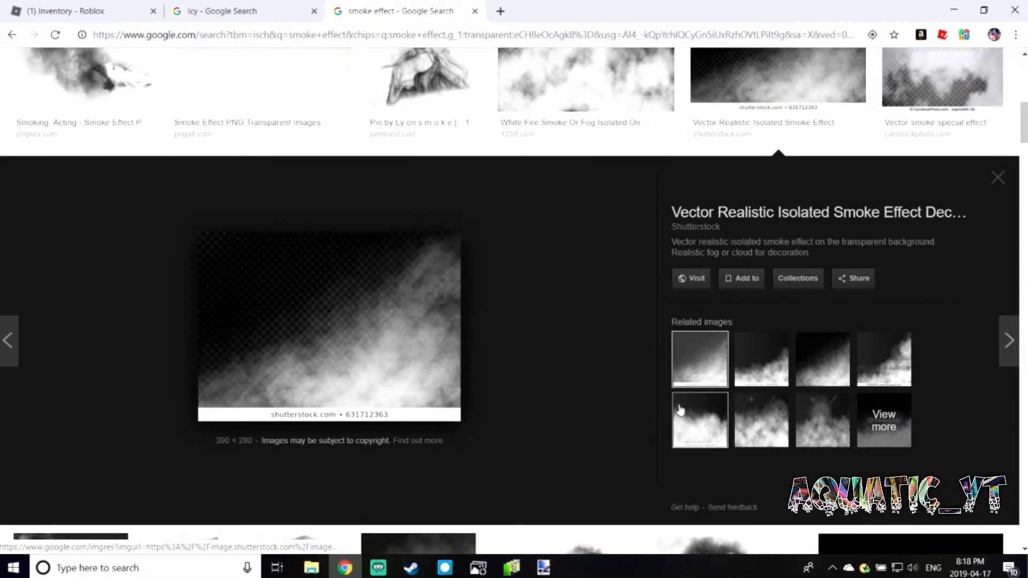
right_click(341, 343)
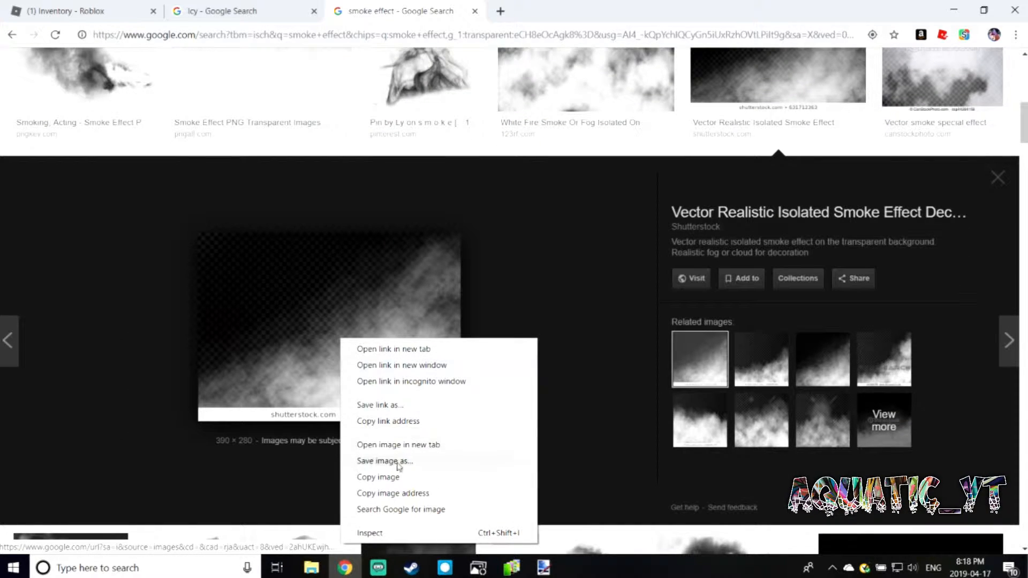
click(385, 477)
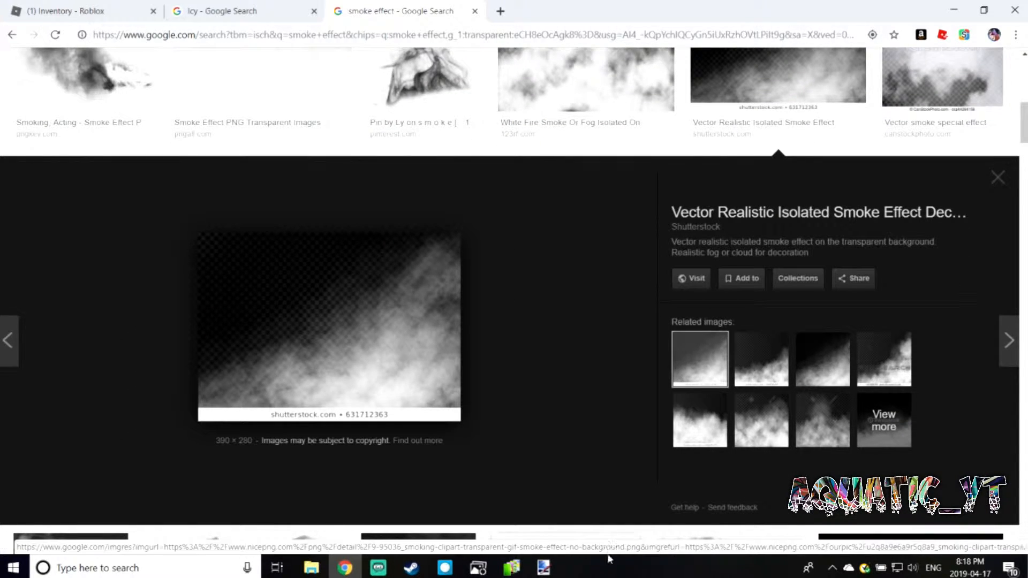
click(698, 419)
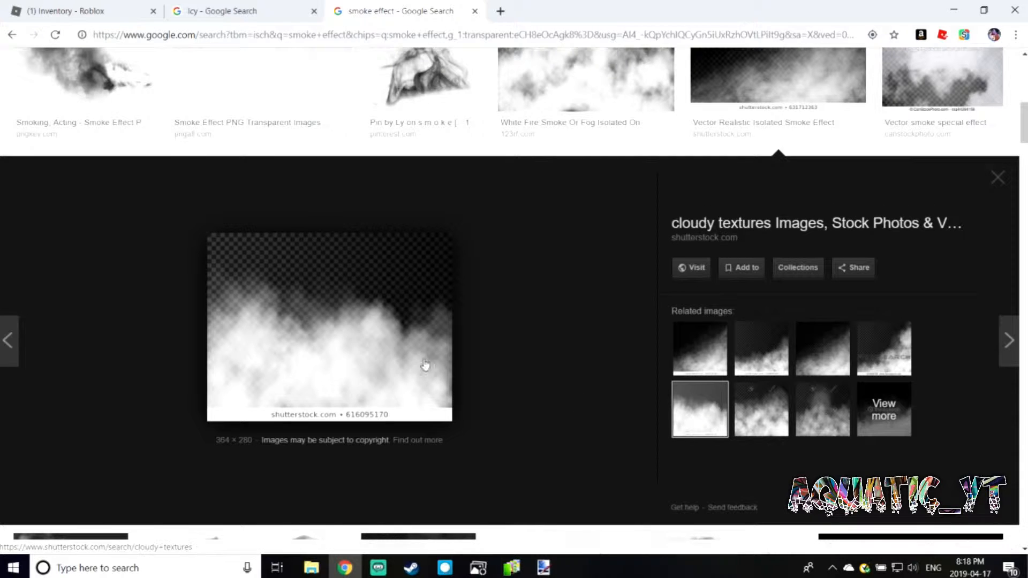
right_click(352, 339)
click(392, 477)
Switch to paint.net and paste the copied white smoke picture onto a new layer above the frost texture.
click(544, 568)
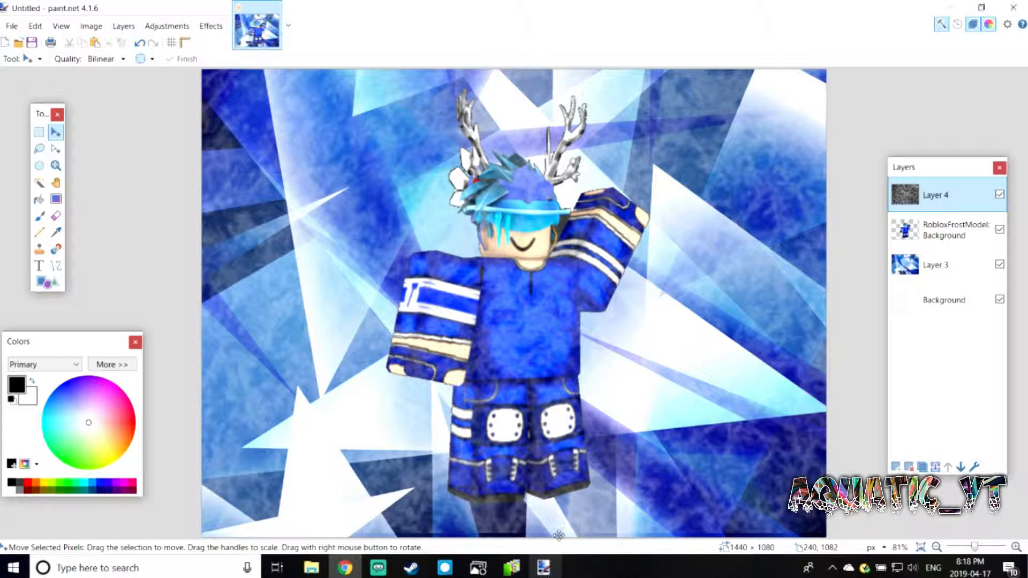
click(896, 466)
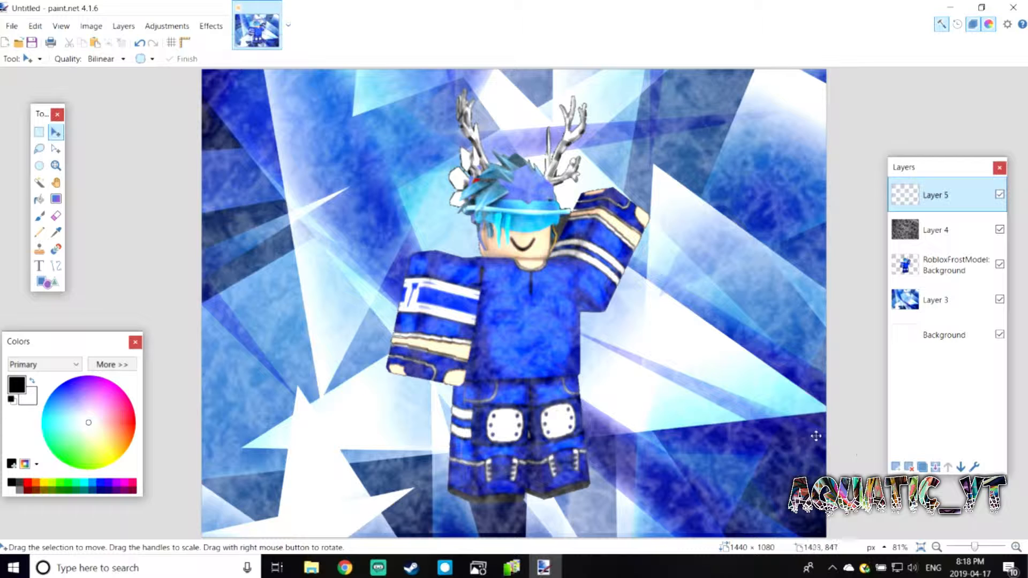
key(ctrl+v)
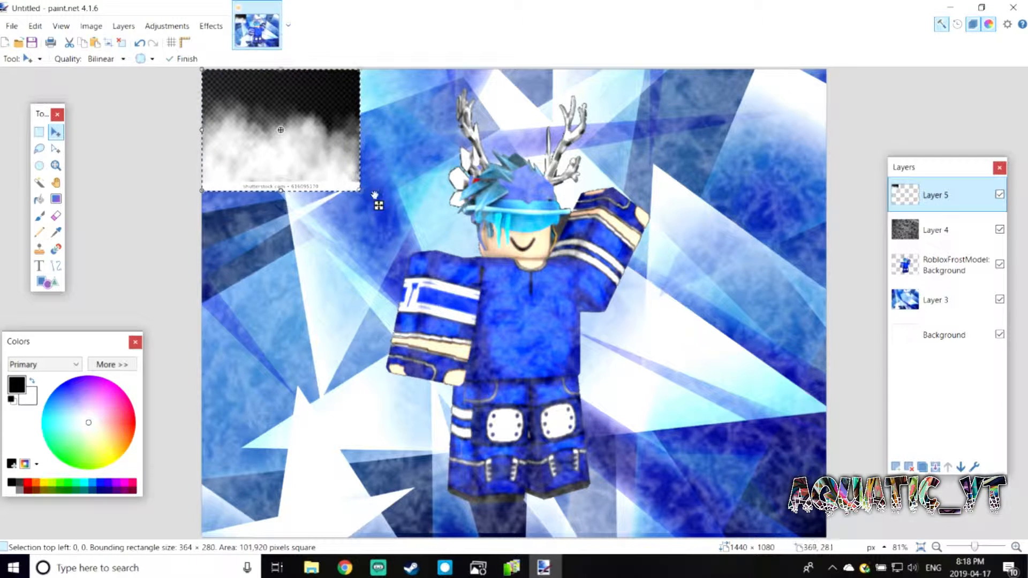
Set the smoke layer's blending mode to Screen.
double_click(943, 200)
click(505, 290)
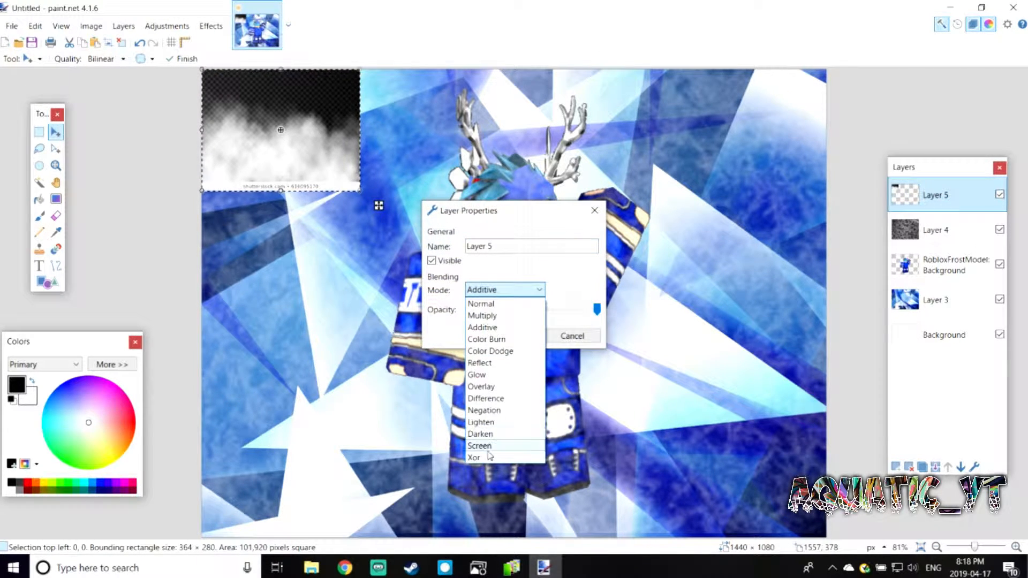
click(480, 445)
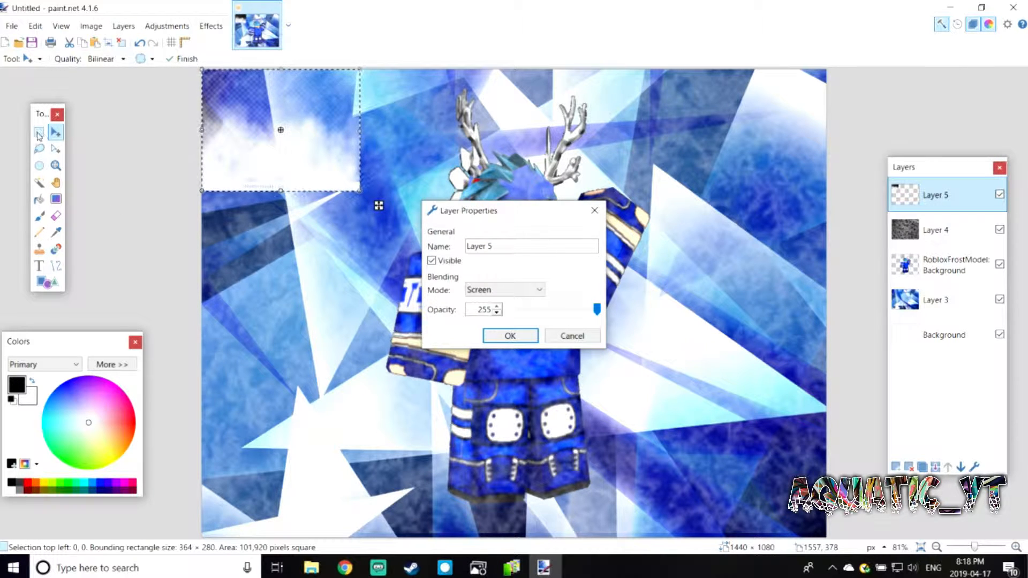
click(510, 336)
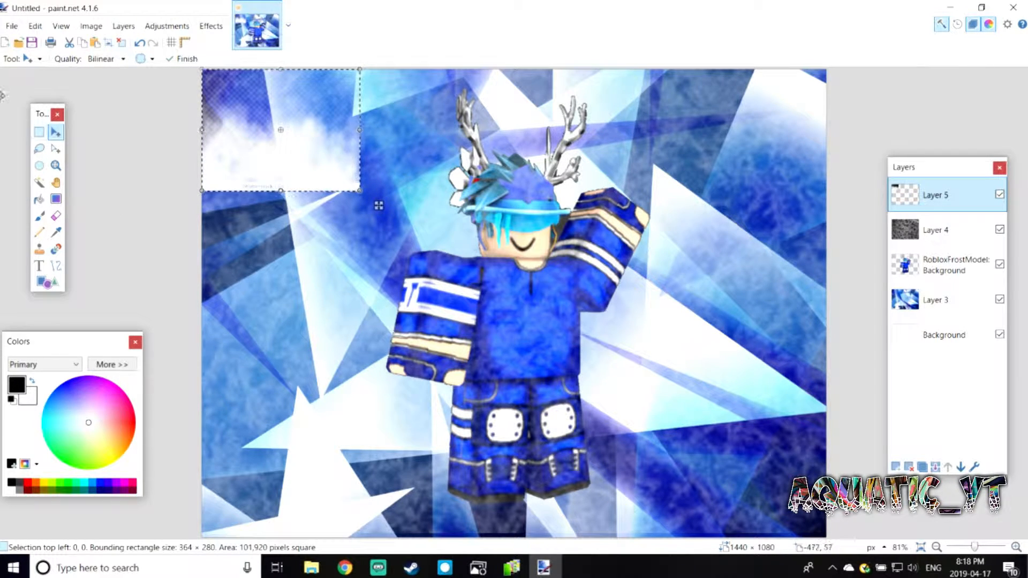
Select the watermark strip along the pasted smoke picture's lower edge with Rectangle Select and delete it.
click(40, 133)
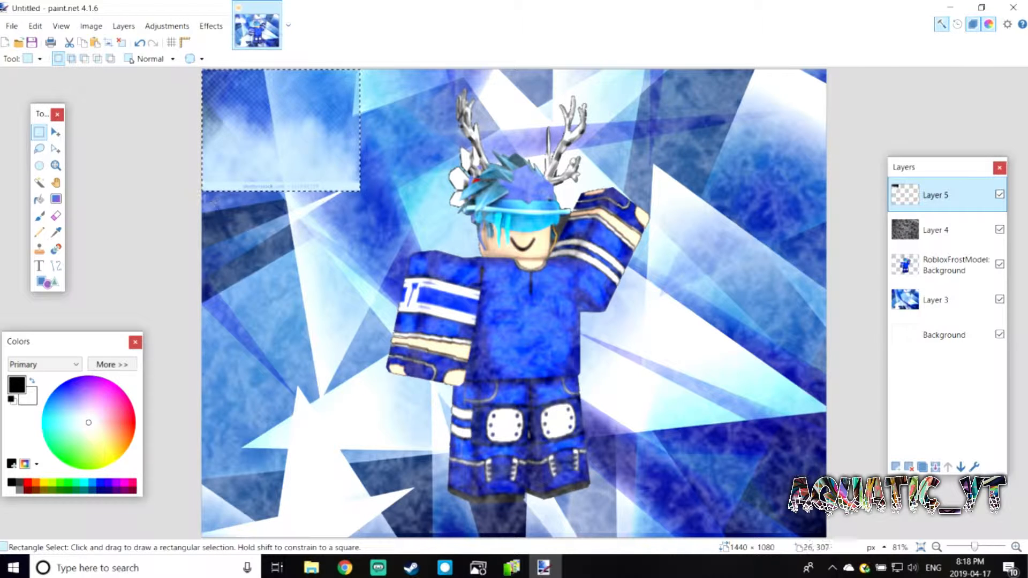
drag(202, 181, 367, 216)
key(Delete)
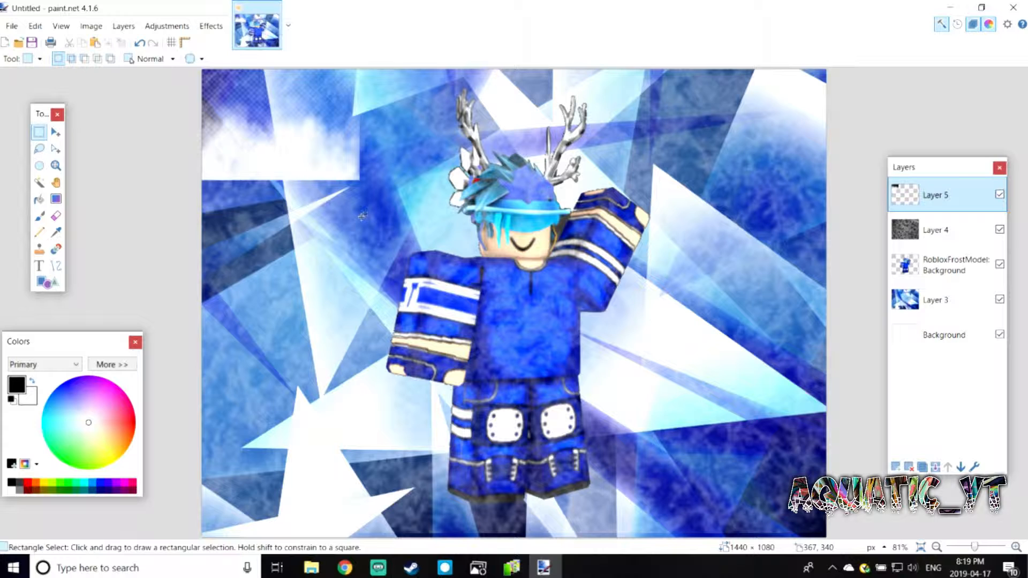
Move and enlarge the smoke picture with Move Selected Pixels to cover the lower part of the avatar and background.
click(55, 132)
drag(322, 132, 312, 488)
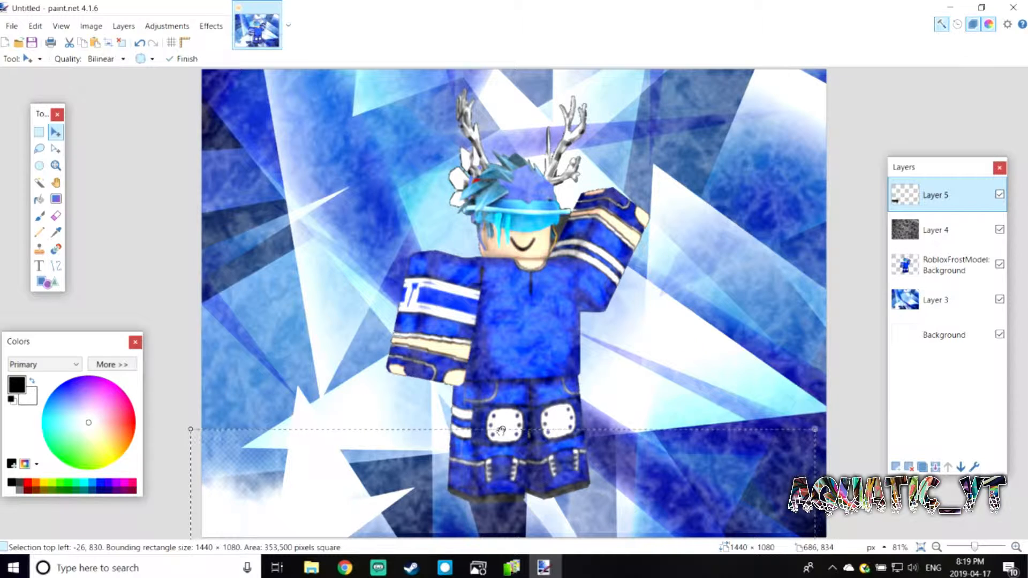
shift+drag(504, 427, 509, 162)
drag(303, 319, 837, 512)
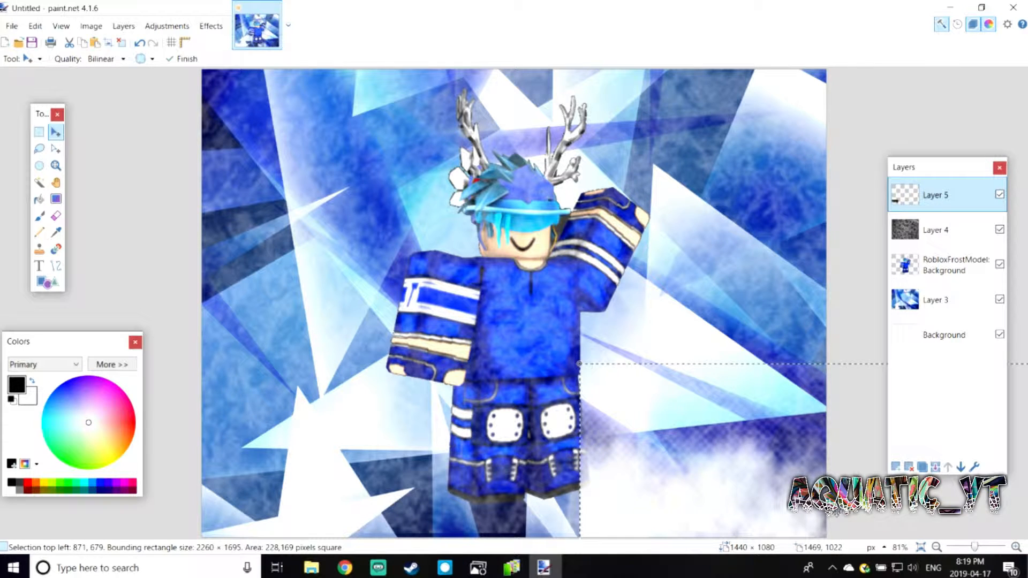
drag(579, 366, 370, 230)
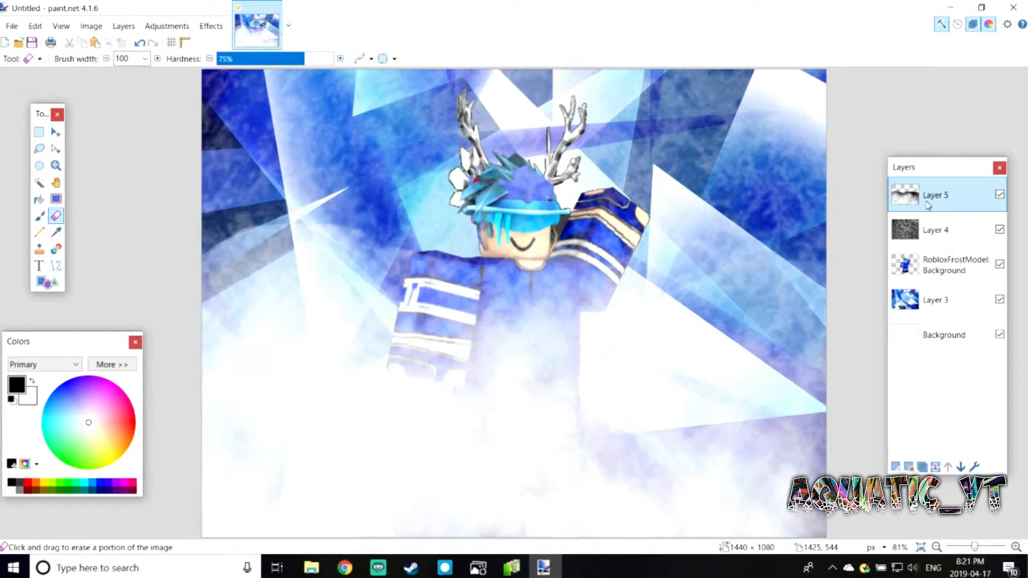
Lower the smoke layer's opacity to 184.
double_click(931, 206)
drag(580, 313, 576, 312)
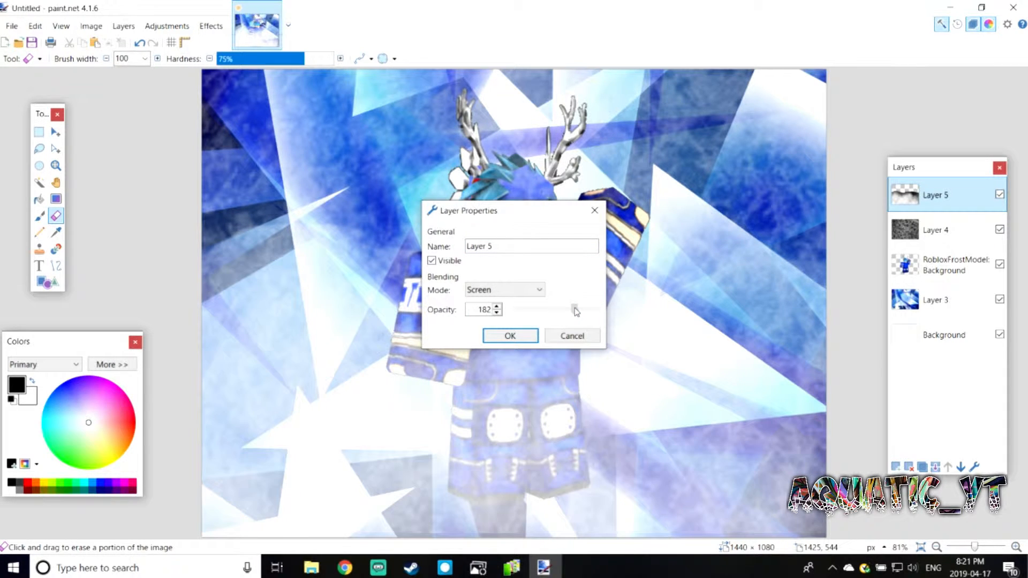
click(528, 335)
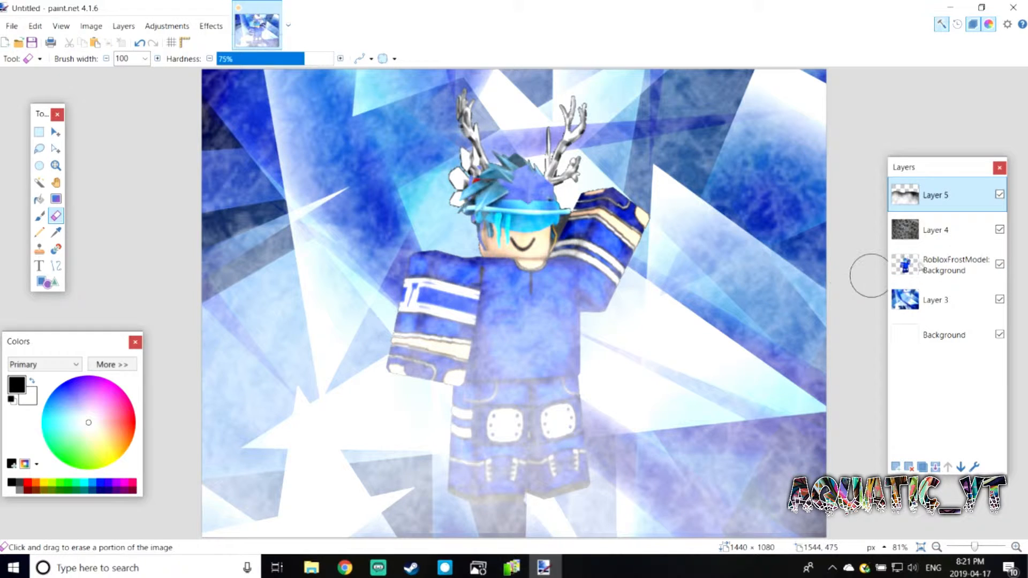
double_click(929, 197)
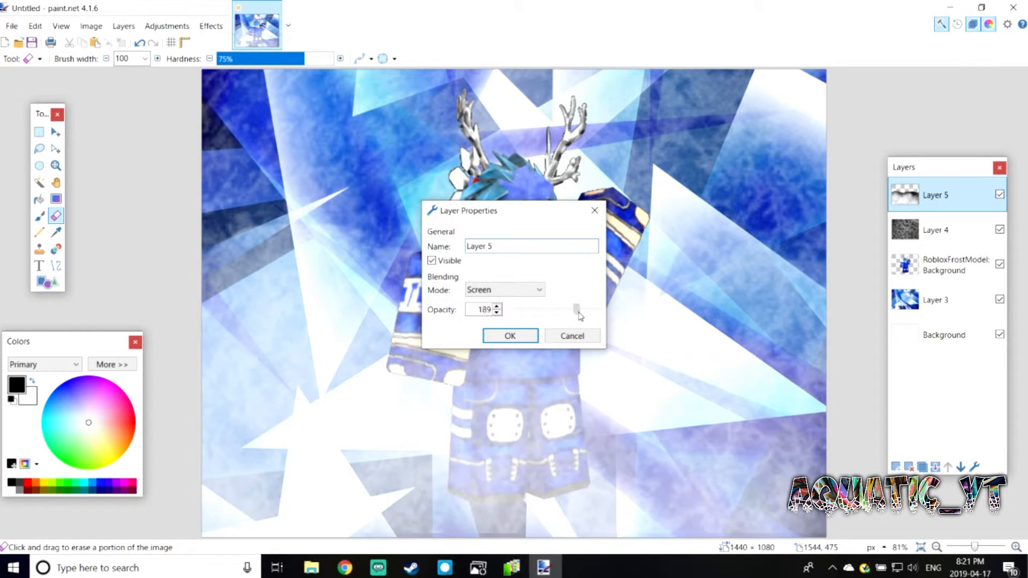
click(514, 337)
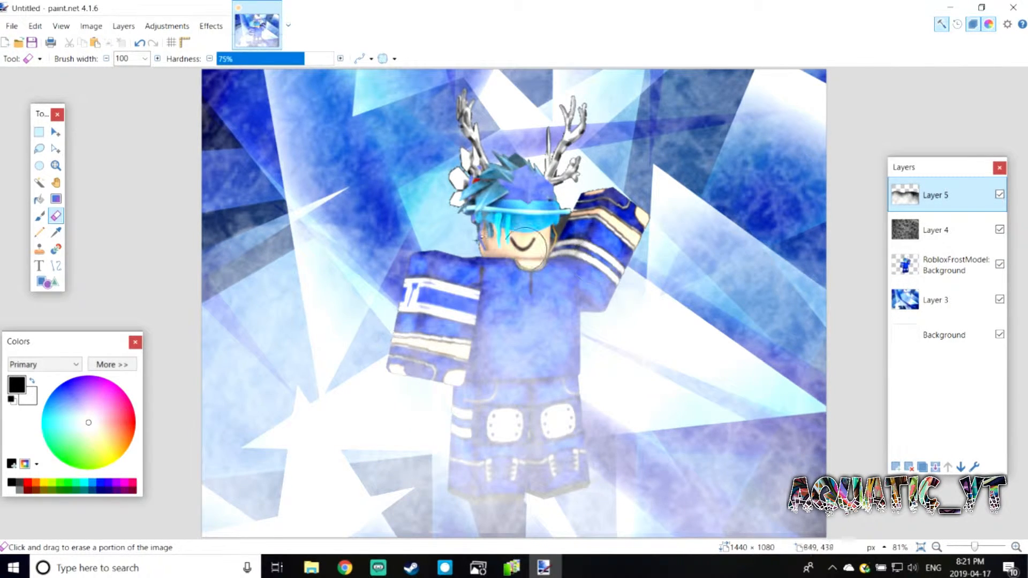
Rename the smoke layer "smoke" and the frost texture layer "frost effect".
click(40, 269)
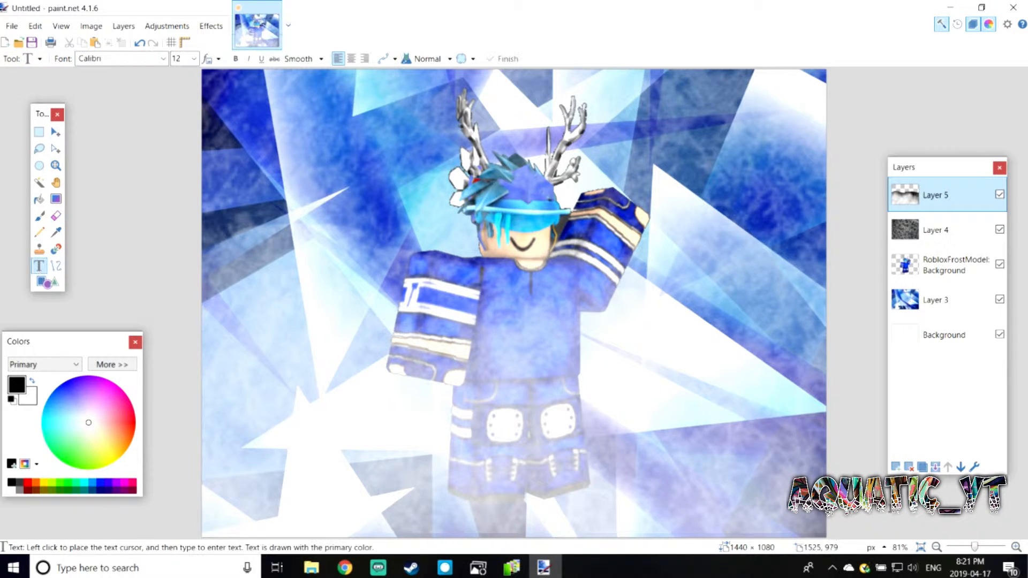
double_click(941, 208)
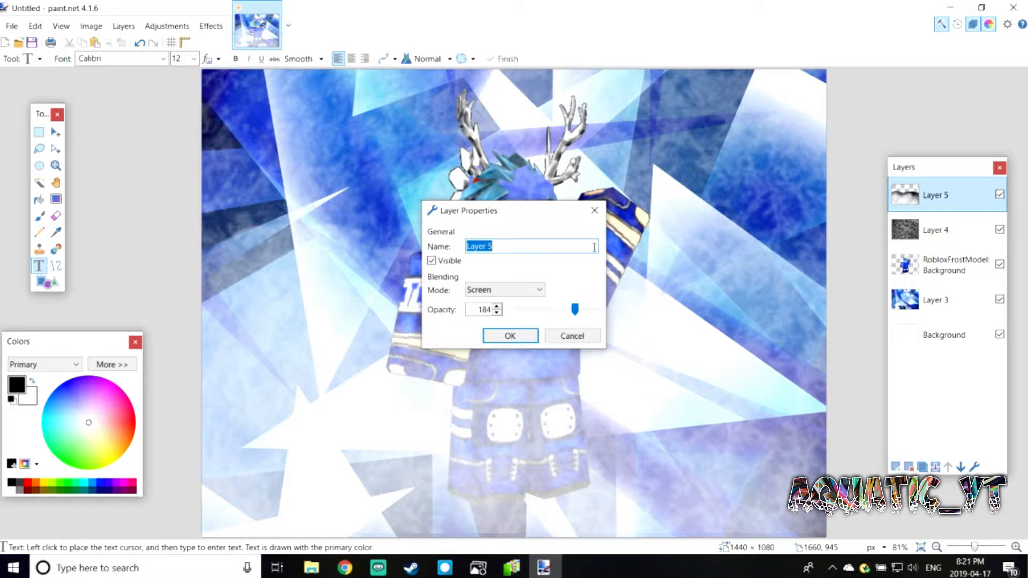
text(smoke)
key(Return)
double_click(936, 230)
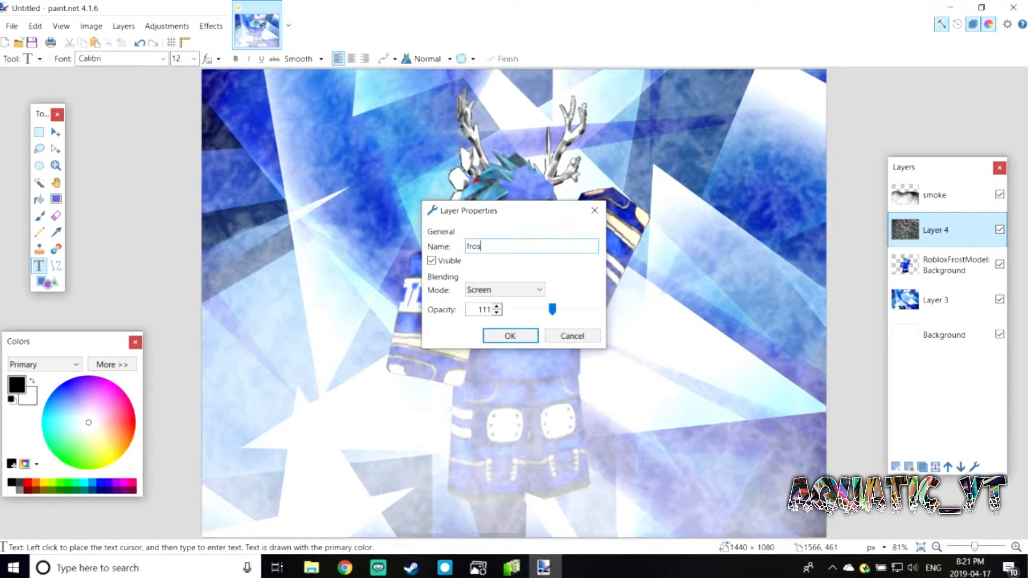
text(frost effect)
key(Return)
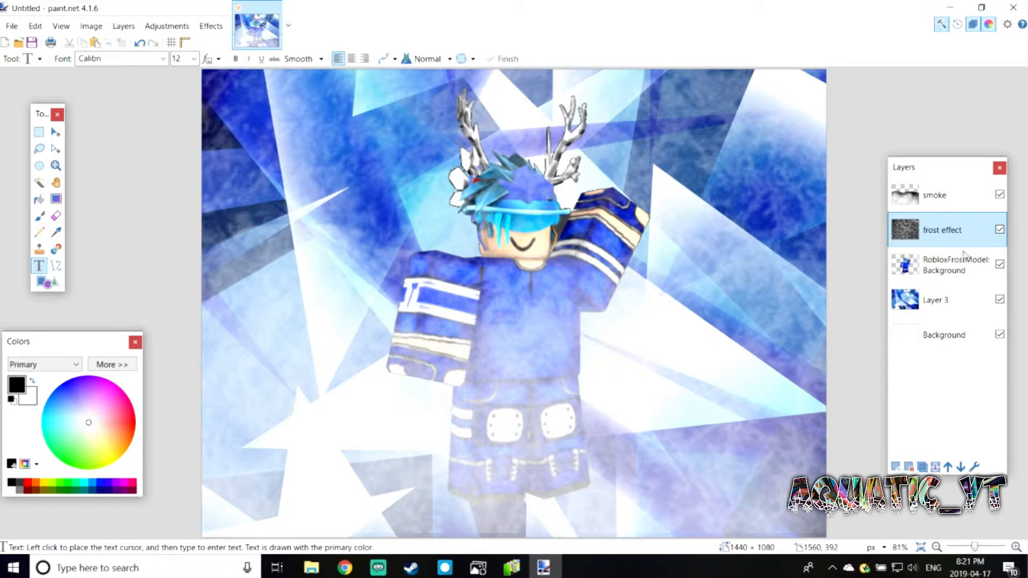
Rename the avatar layer "Character Model" and the icy picture layer "Background".
double_click(917, 278)
key(BackSpace)
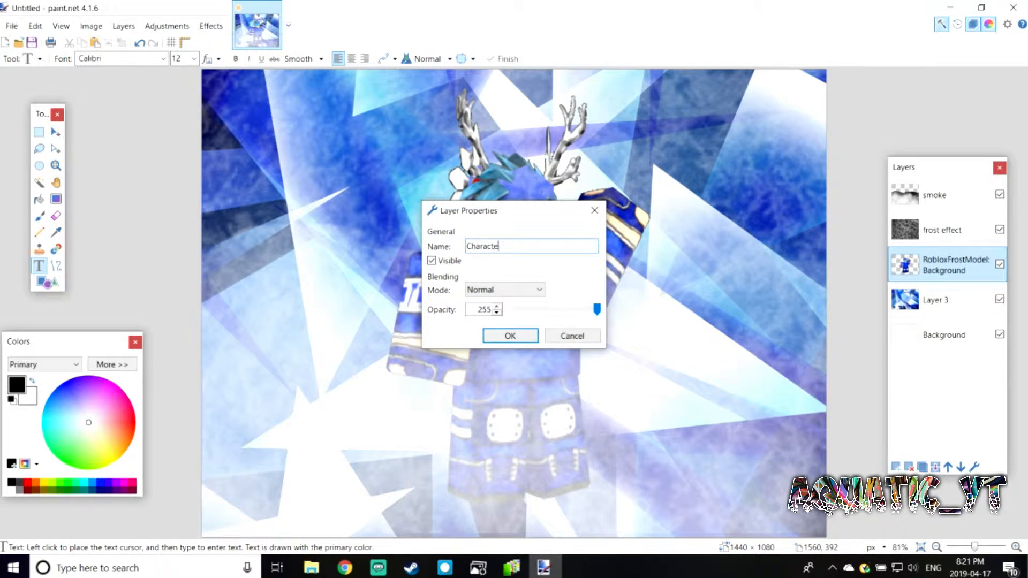
text(Character Model)
key(Return)
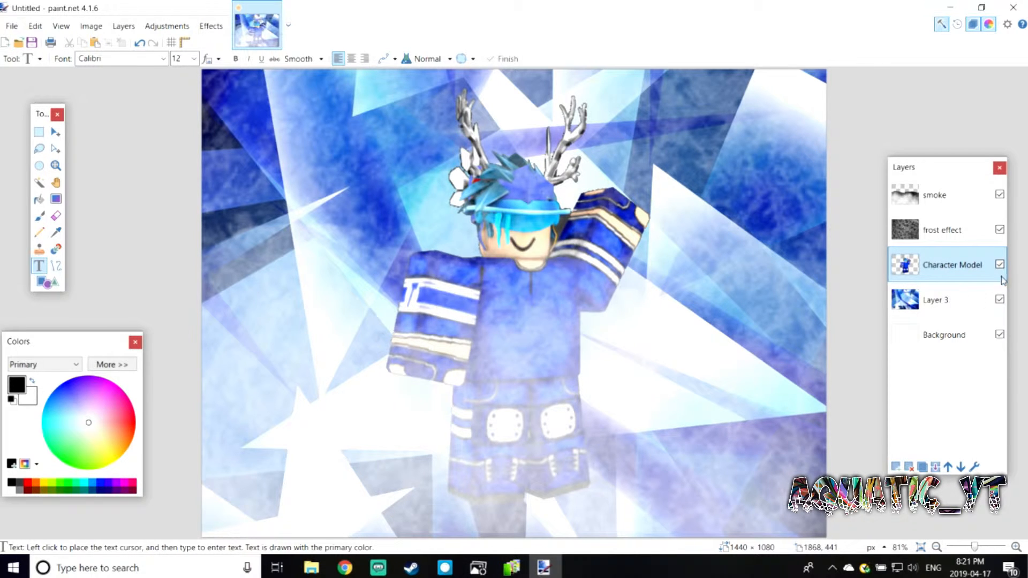
double_click(921, 296)
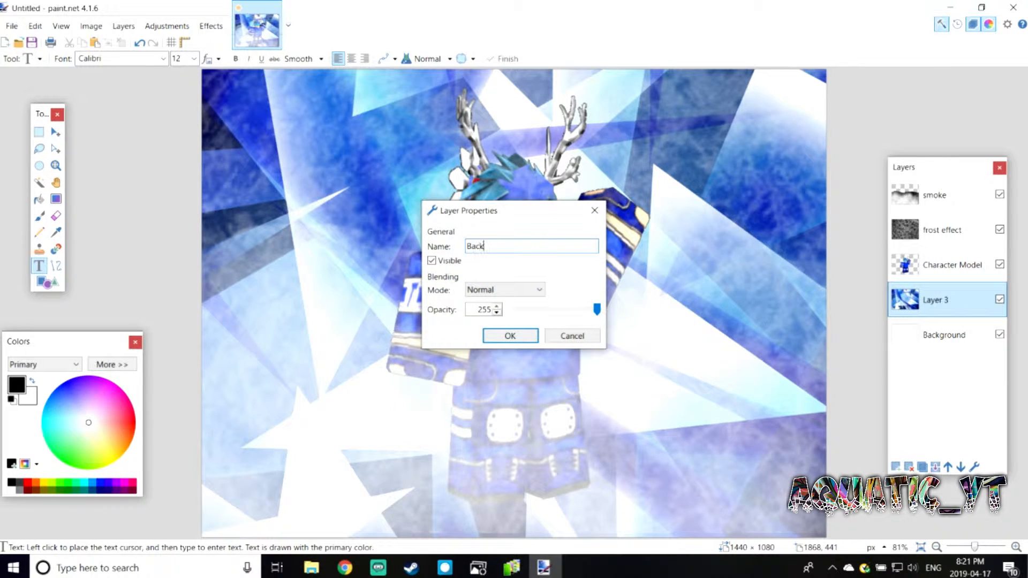
key(Return)
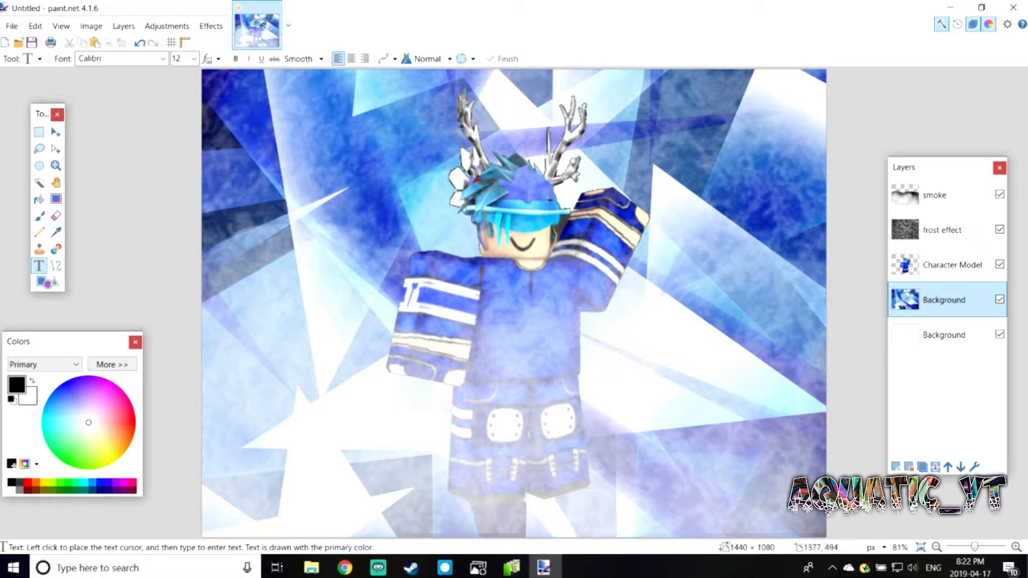
Add a new layer above the smoke layer and name it "text Shadow".
click(915, 207)
click(896, 467)
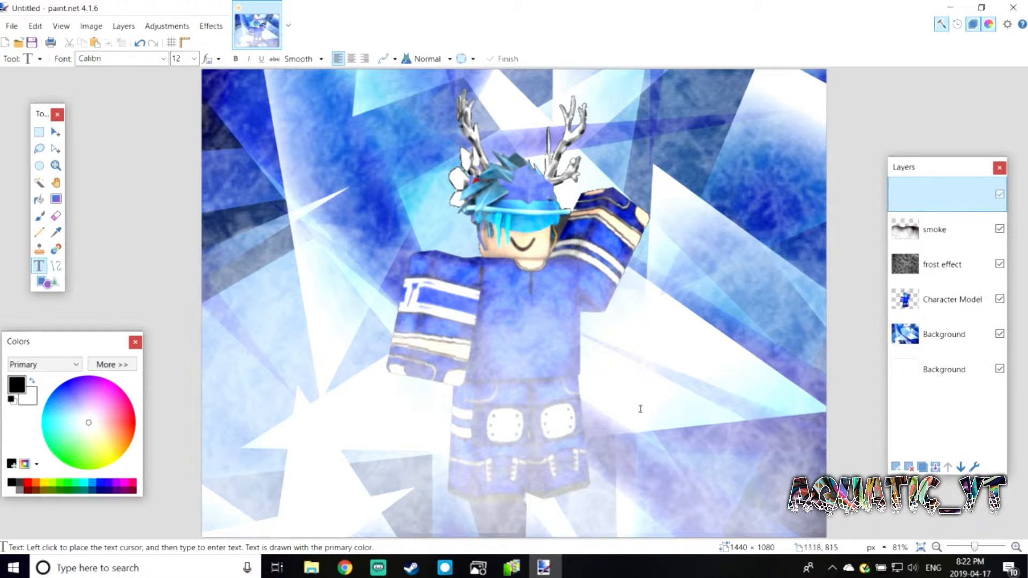
double_click(930, 201)
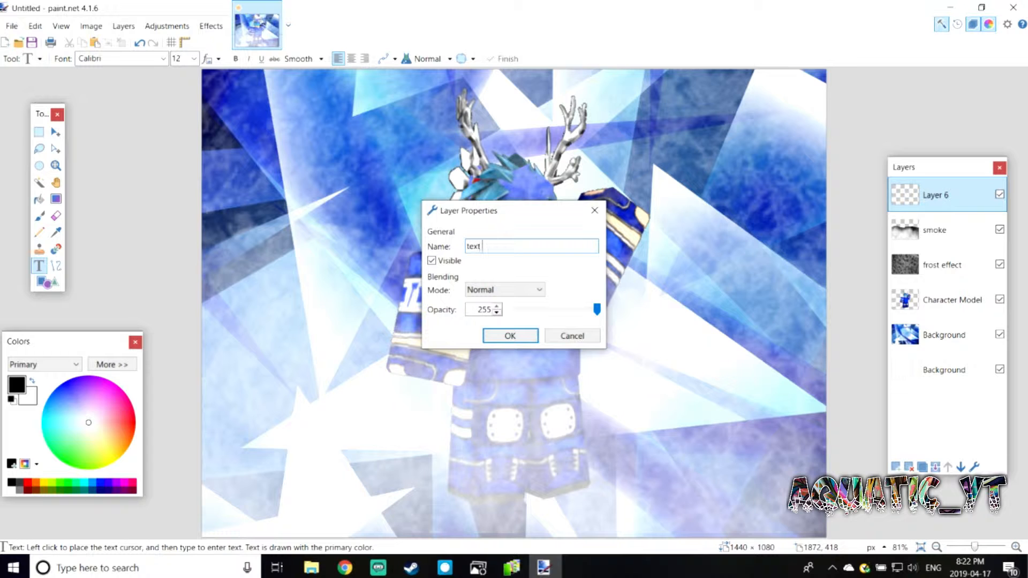
text(text Shadow)
key(Return)
Choose Winter Solstice as the font for the text.
click(163, 59)
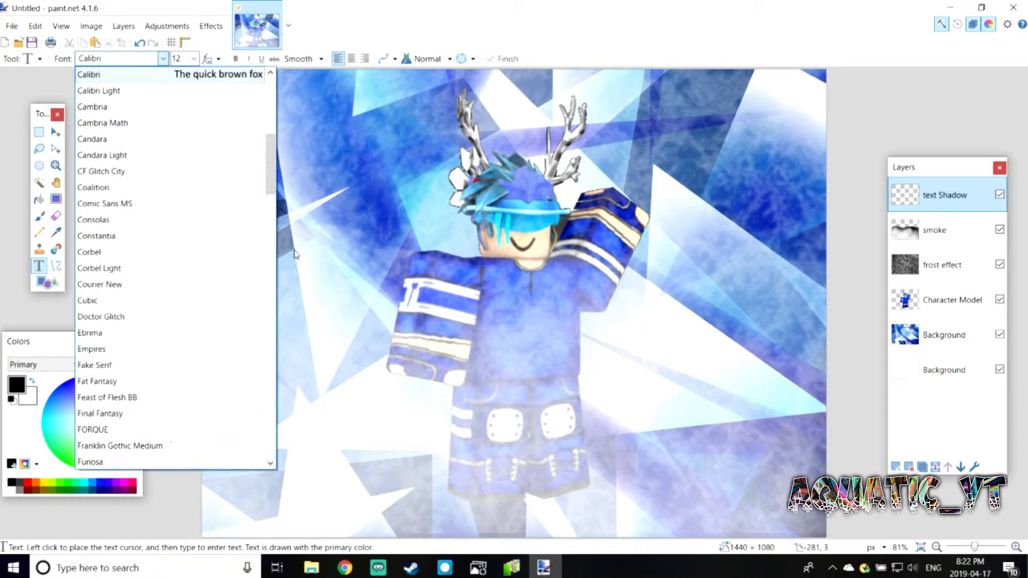
scroll(232, 264, down, 10)
scroll(214, 342, down, 10)
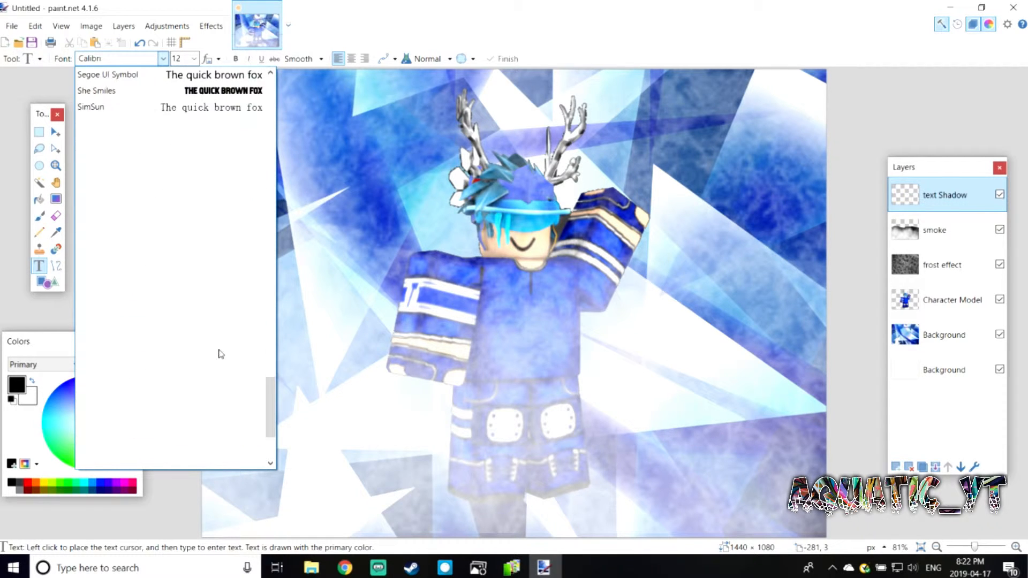
click(226, 319)
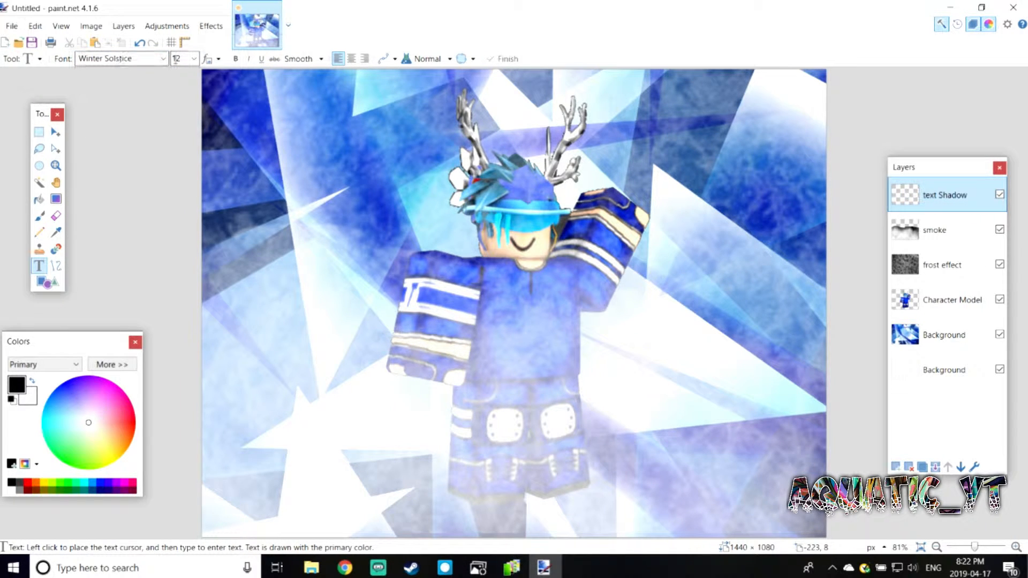
Write "AQUATIC_YT" in large black letters on the text Shadow layer and position it across the avatar's legs.
click(373, 365)
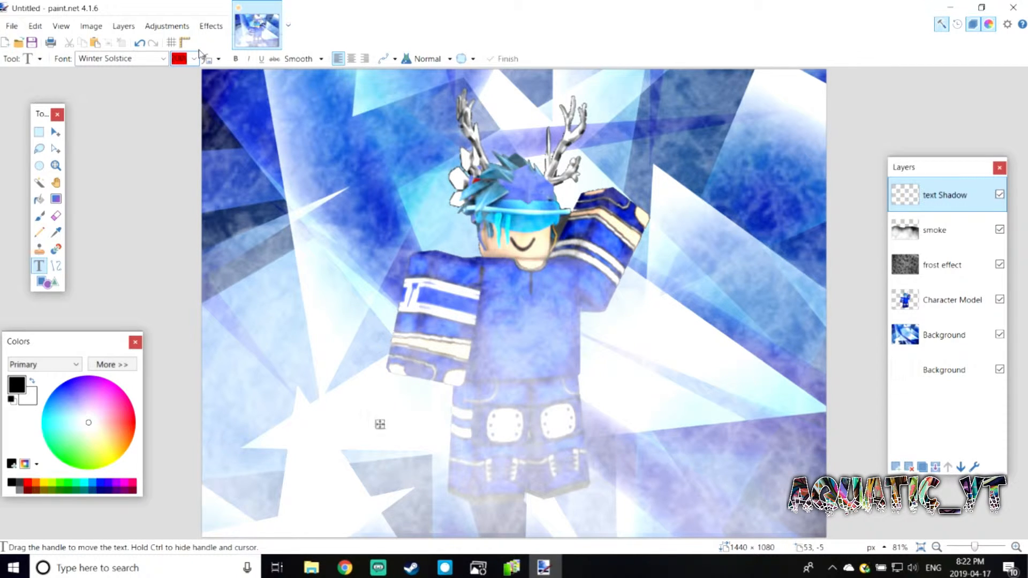
drag(380, 424, 321, 425)
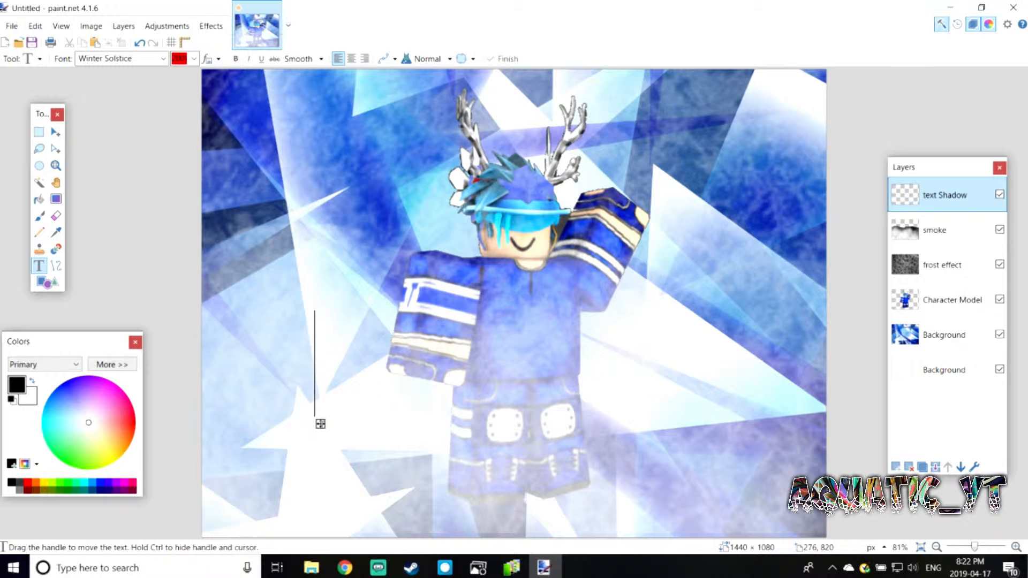
text(AQUA)
key(BackSpace)
text(ATIC_YT)
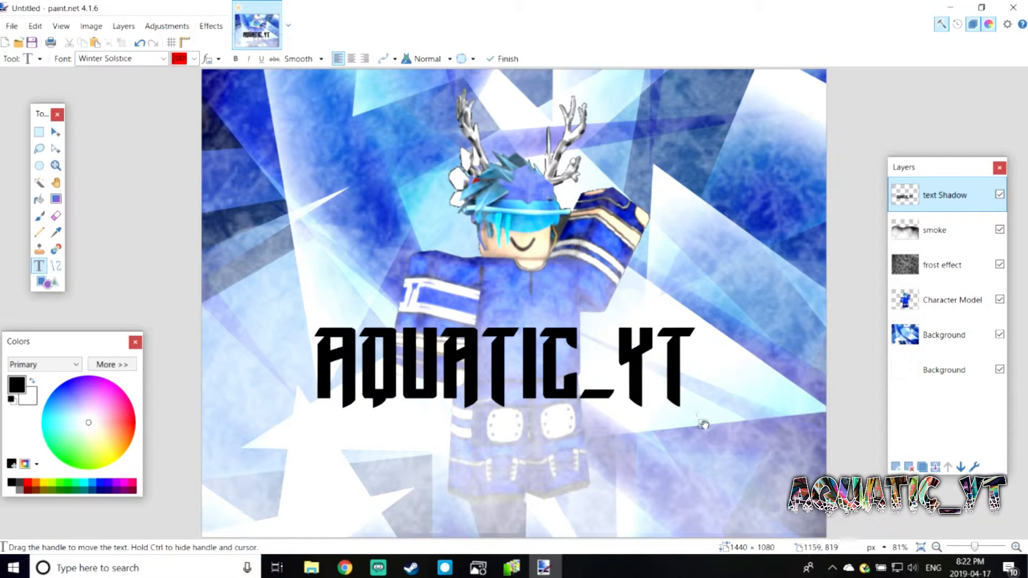
drag(704, 424, 734, 470)
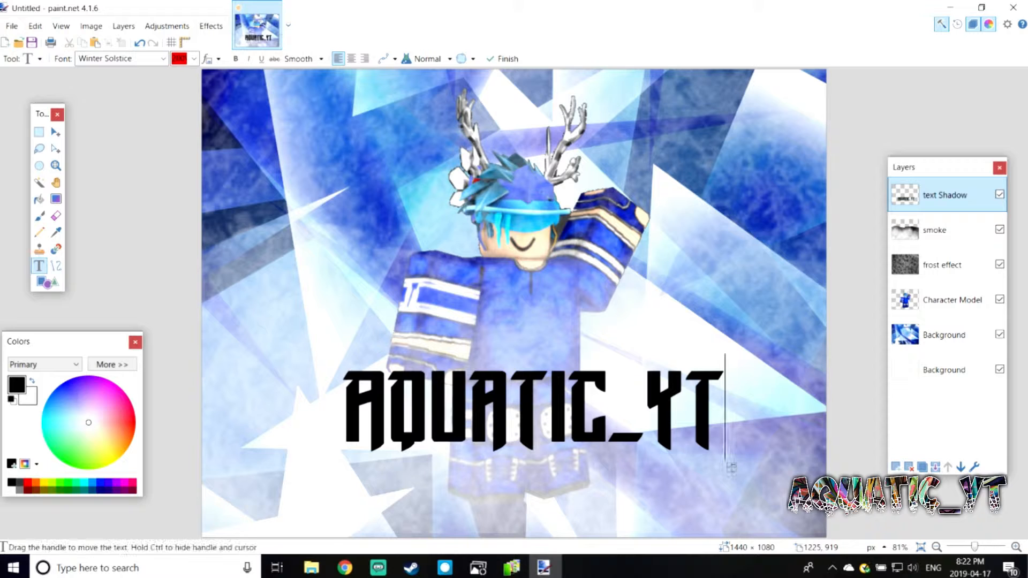
drag(733, 470, 736, 471)
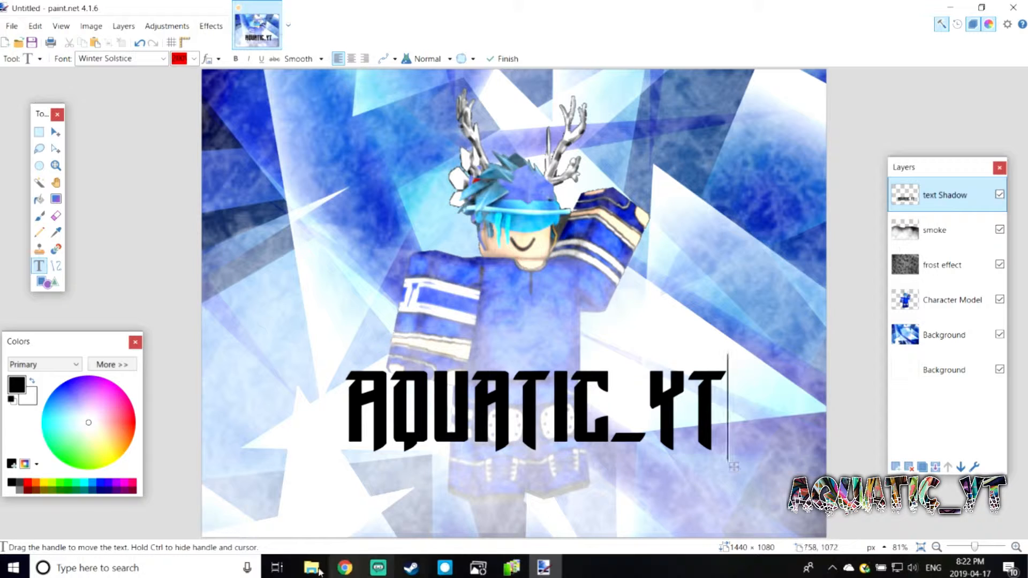
Switch to Chrome and run a Google image search for "ice" in place of the smoke effect search.
click(345, 567)
scroll(346, 318, up, 8)
scroll(346, 318, up, 2)
click(277, 15)
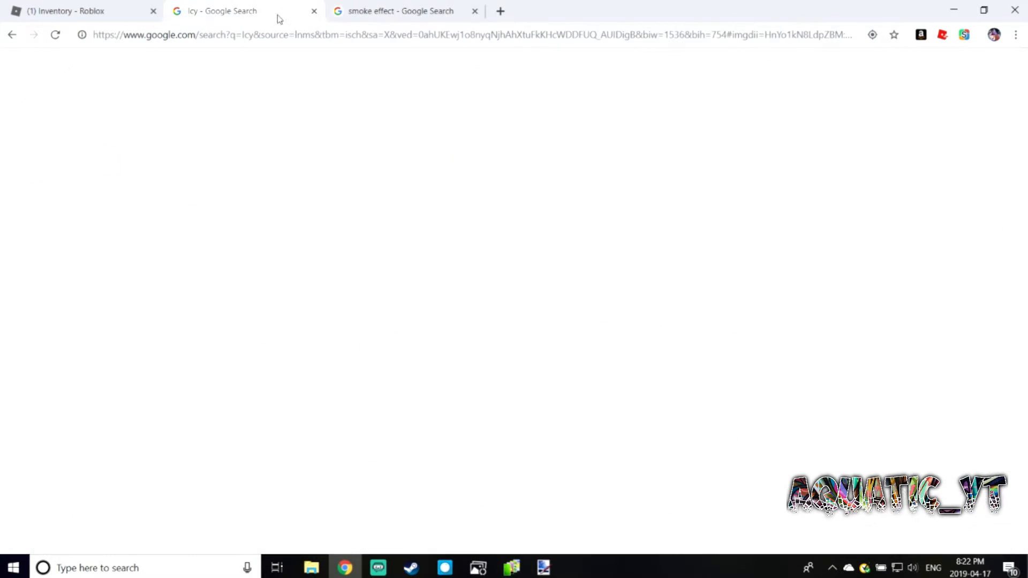
click(396, 17)
click(321, 35)
key(BackSpace)
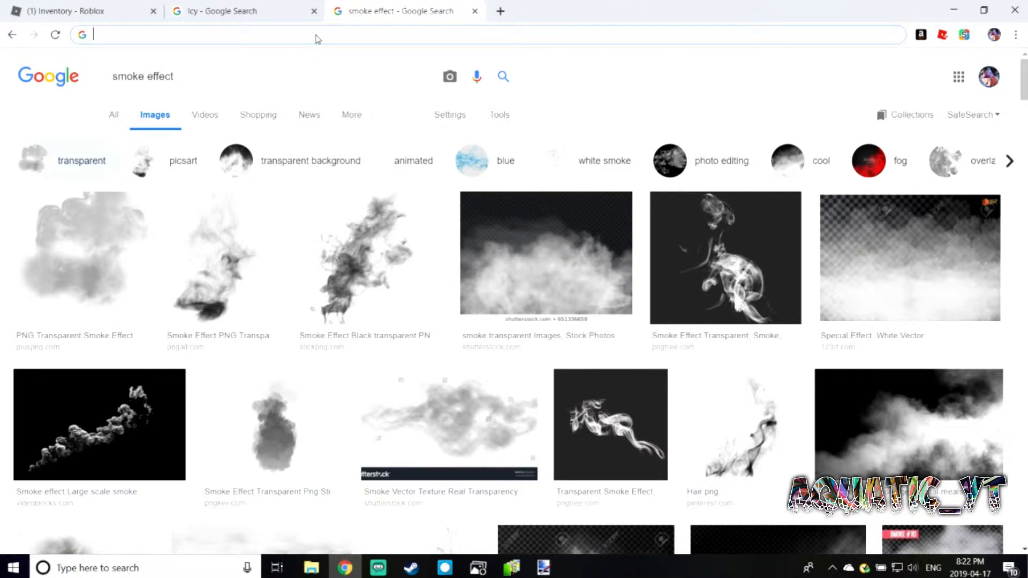
text(ice)
key(Return)
click(159, 114)
Look through the ice image results for a picture suitable as a text texture.
scroll(506, 246, down, 1)
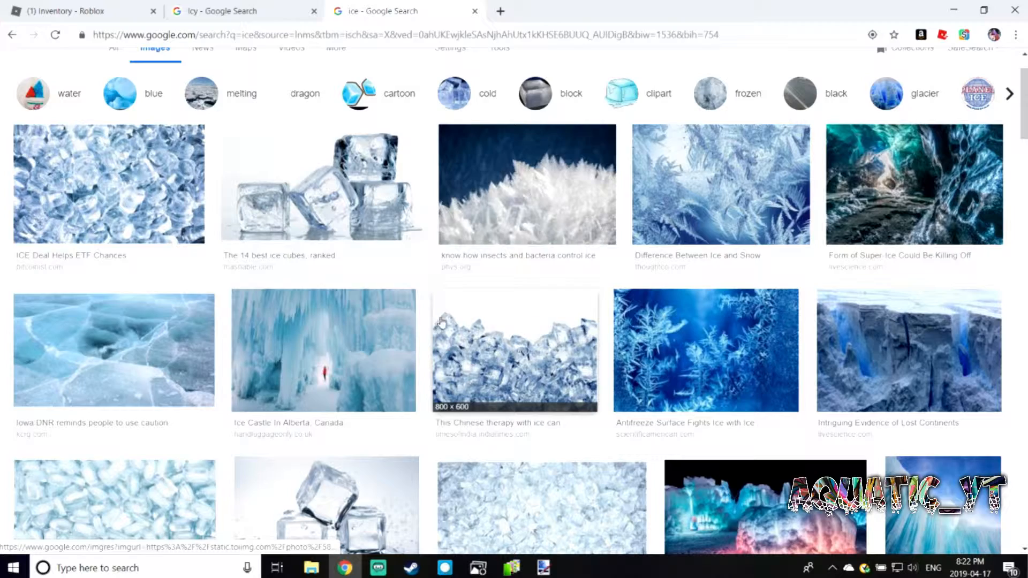
scroll(412, 321, down, 1)
scroll(416, 311, down, 4)
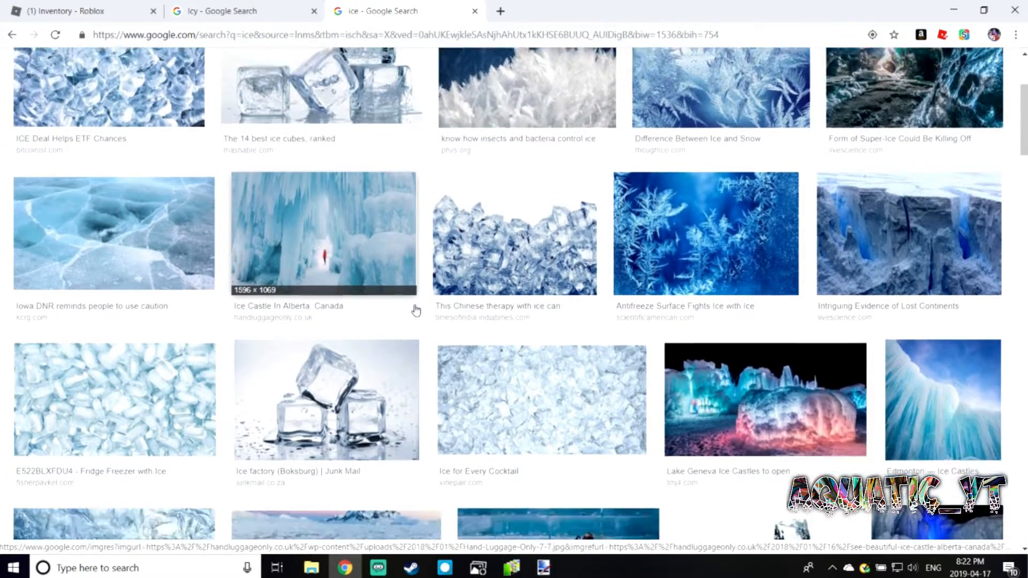
scroll(416, 314, down, 6)
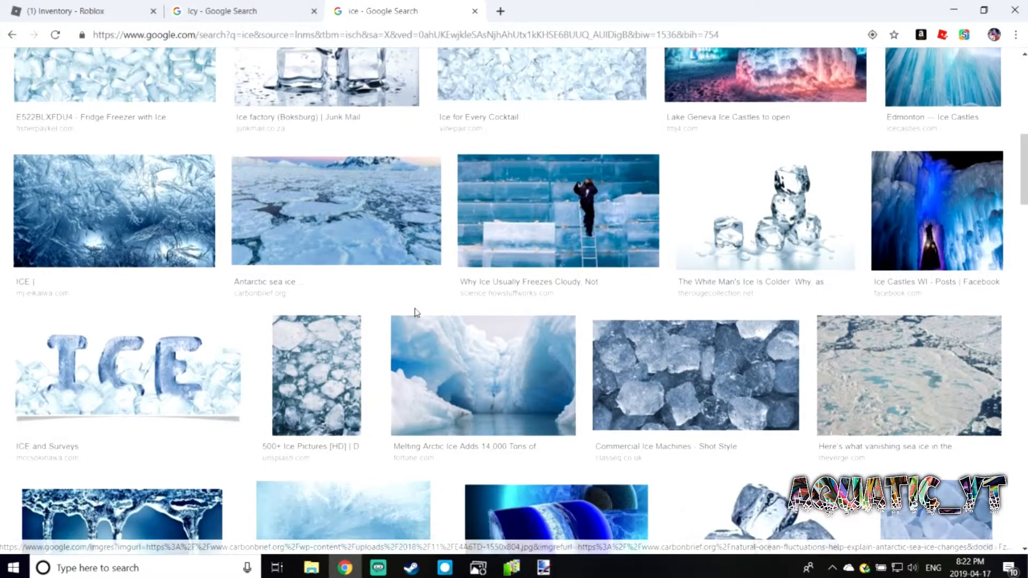
scroll(416, 313, down, 5)
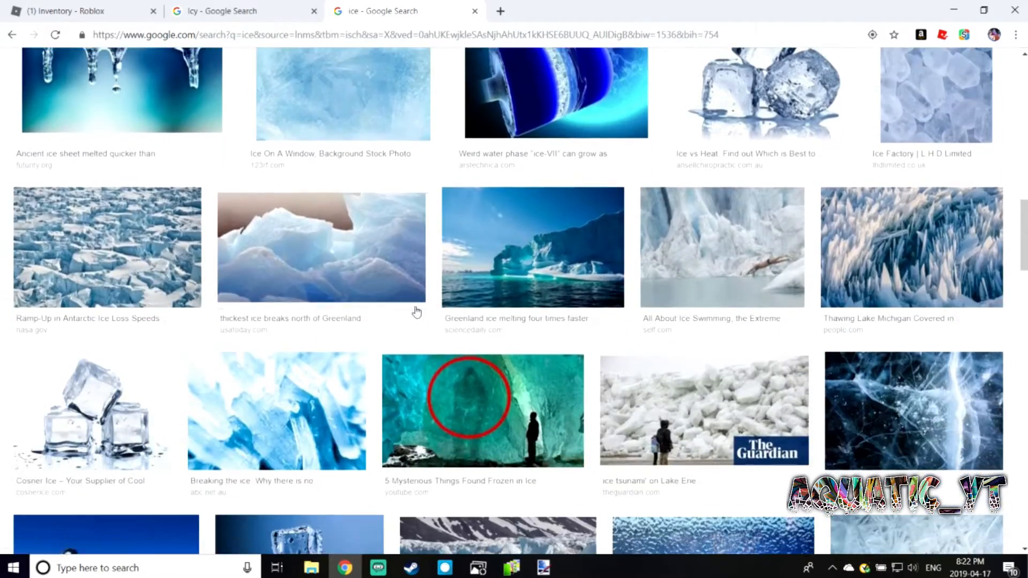
scroll(418, 314, down, 7)
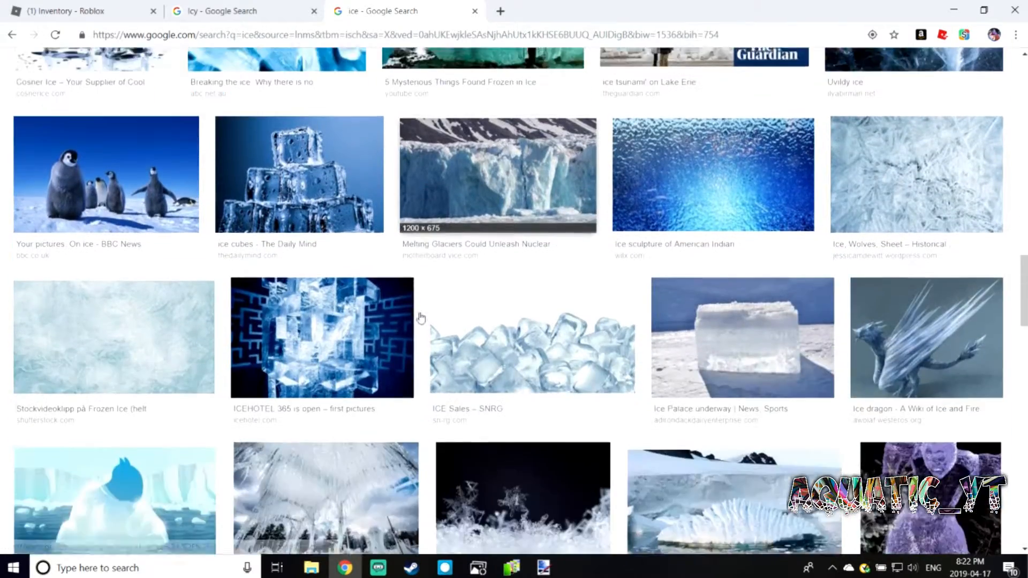
scroll(407, 391, down, 6)
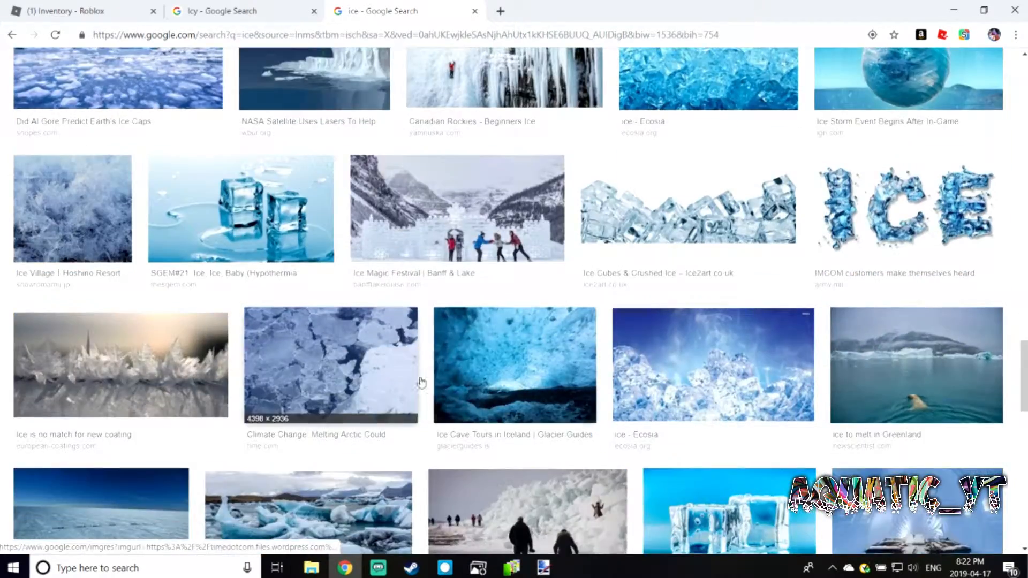
scroll(429, 374, down, 6)
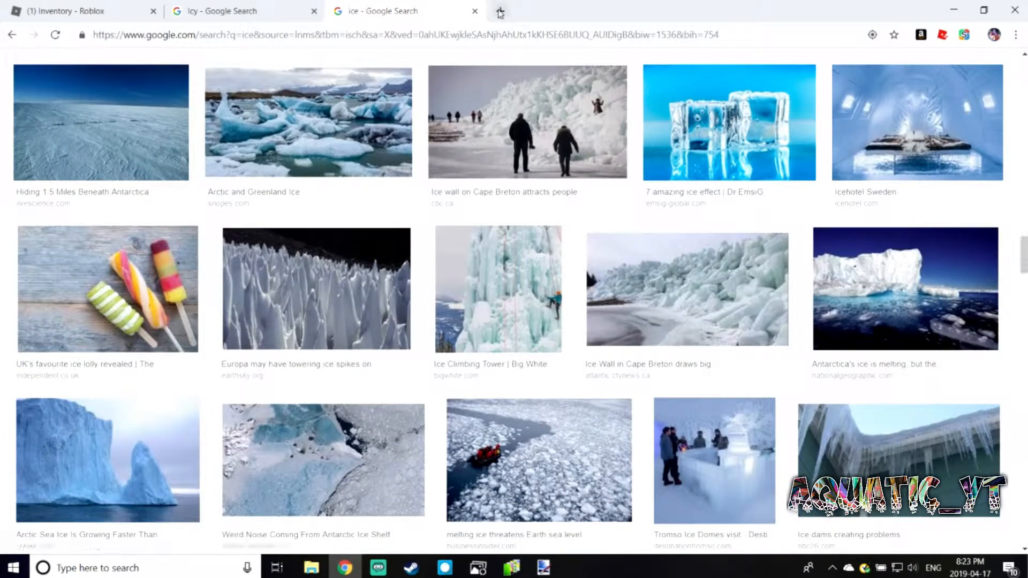
Search dafont.com for "ice" in a new tab, look through the listed fonts and close the tab.
click(500, 10)
text(dafont.com)
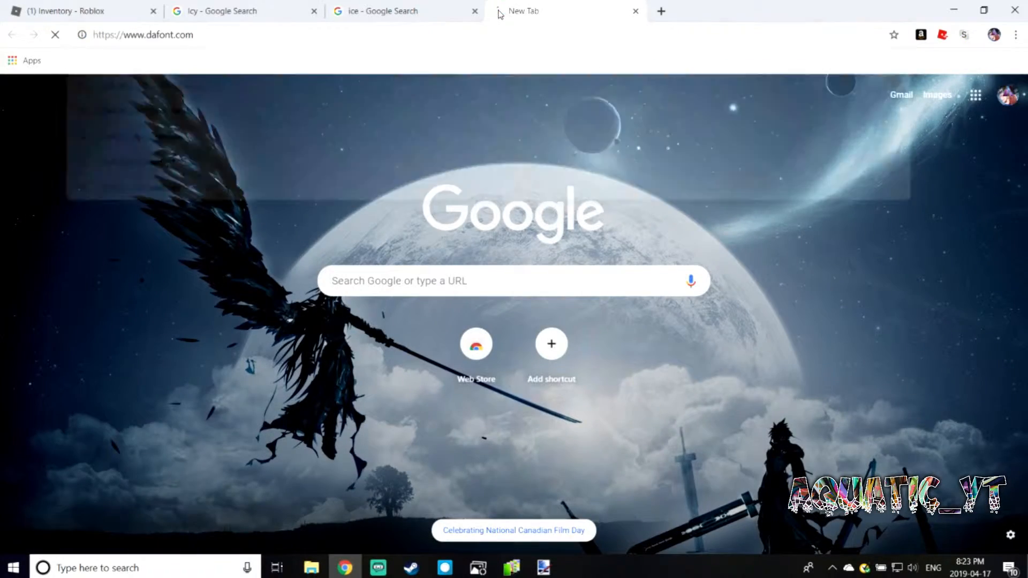
key(Return)
click(846, 152)
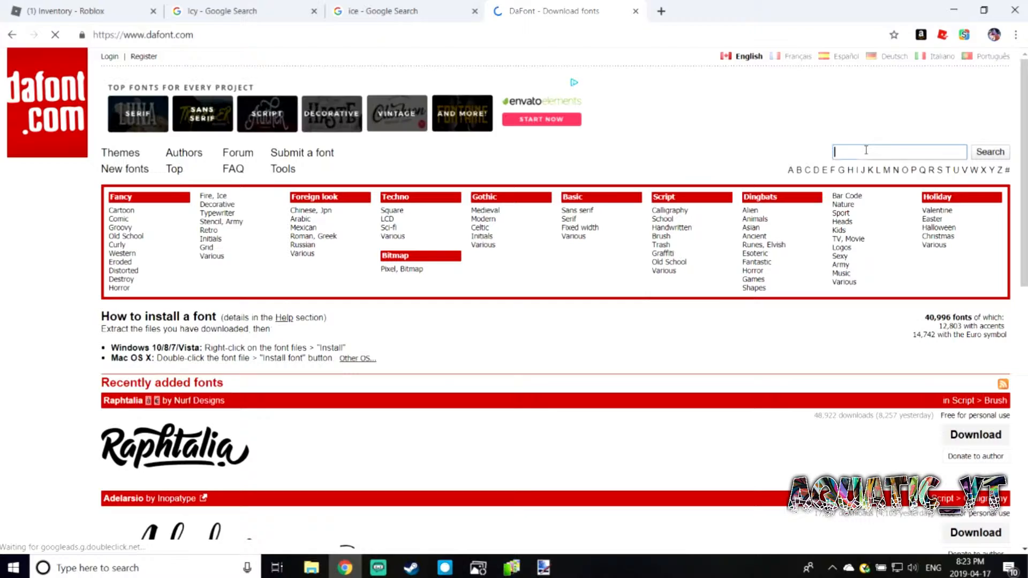
text(ice)
key(Return)
scroll(530, 227, down, 12)
scroll(216, 247, up, 9)
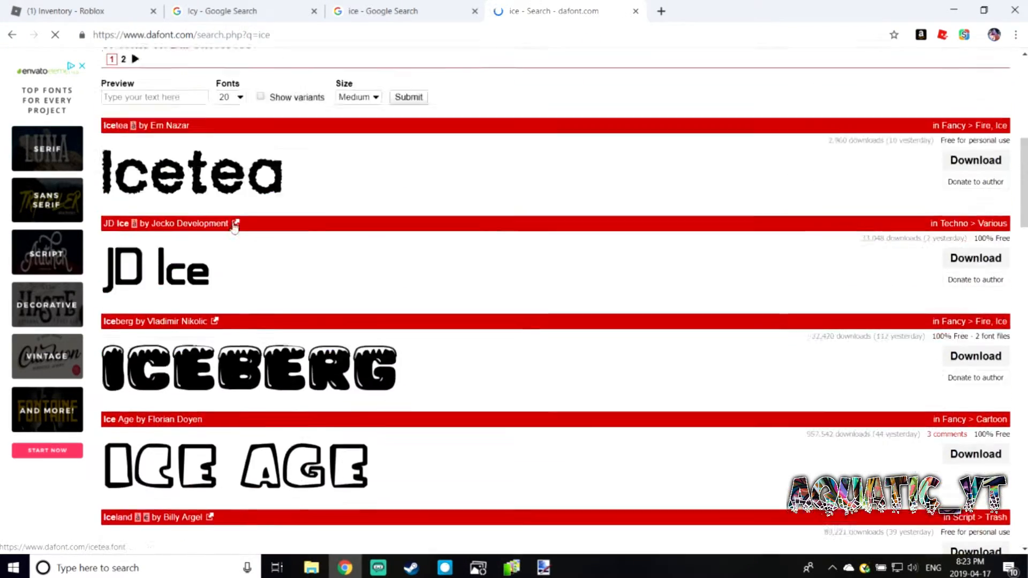
scroll(207, 214, down, 20)
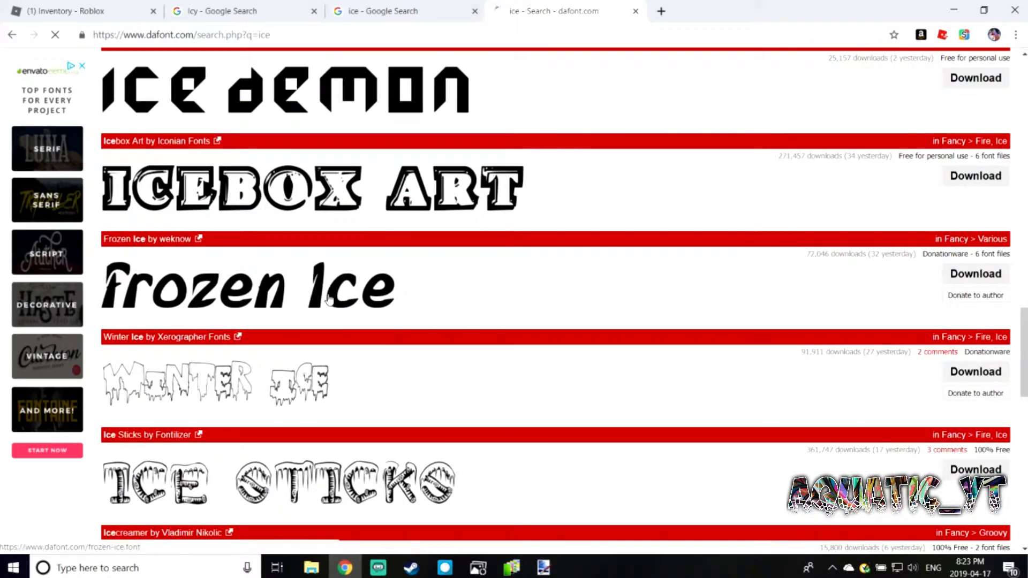
scroll(329, 301, down, 5)
scroll(596, 280, up, 7)
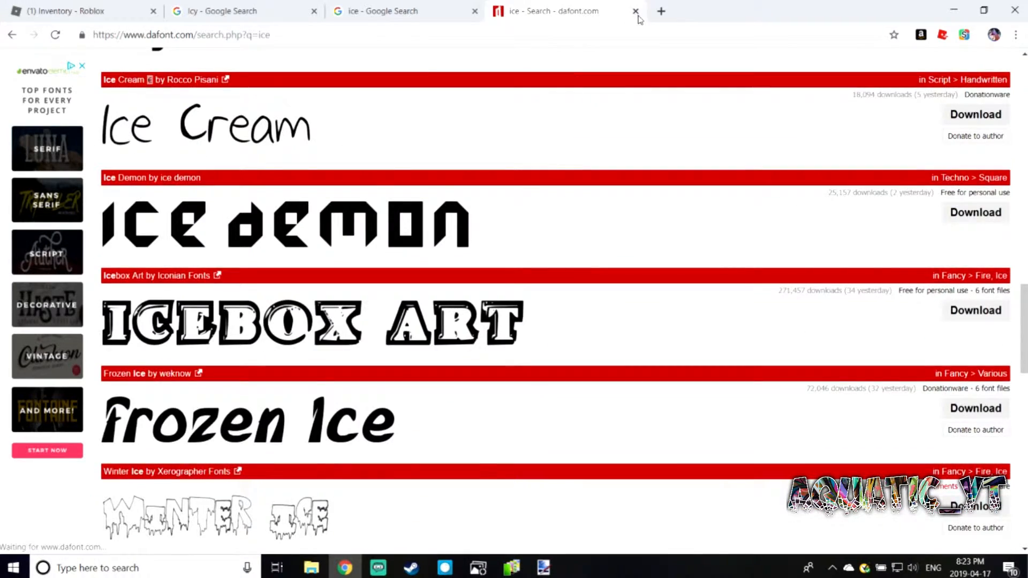
click(636, 11)
Examine the ice image results further down the page for a usable texture.
scroll(677, 335, up, 1)
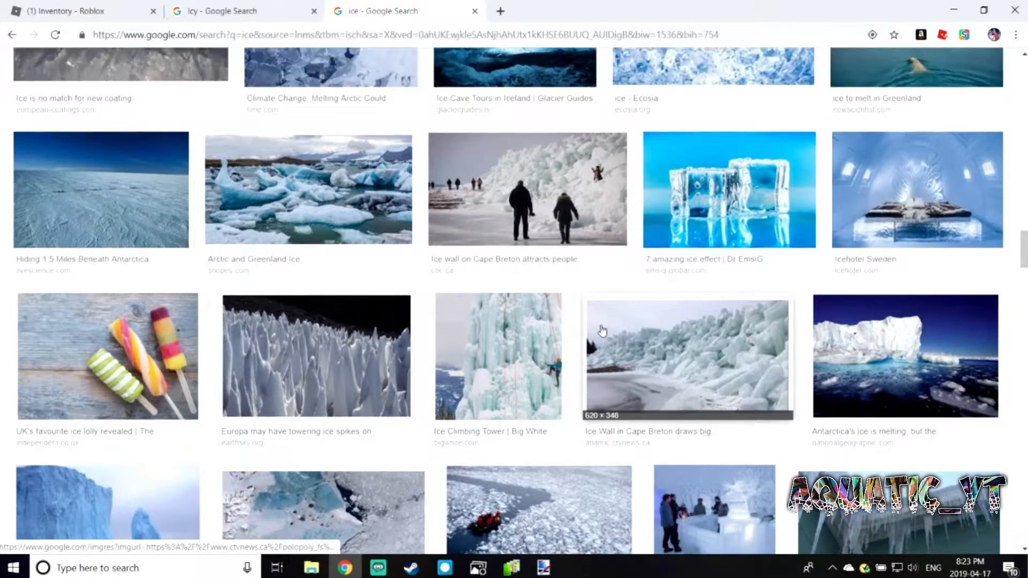
scroll(621, 353, down, 16)
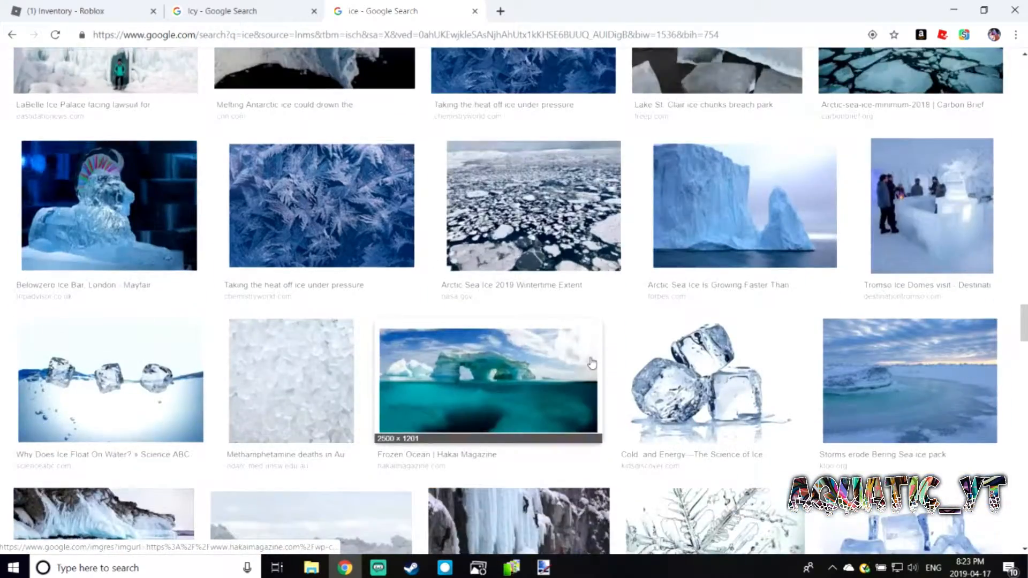
scroll(591, 365, down, 10)
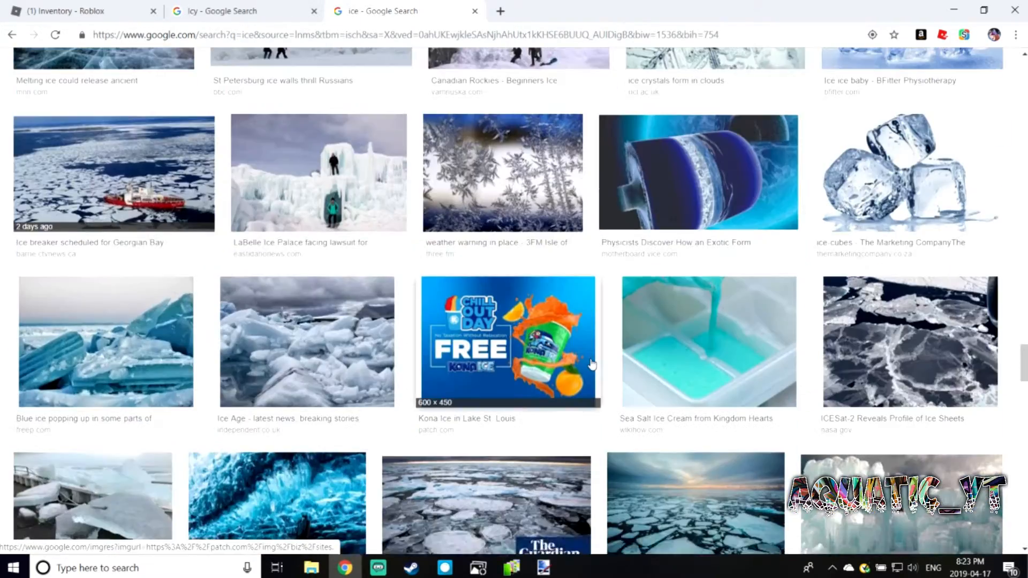
scroll(592, 365, down, 5)
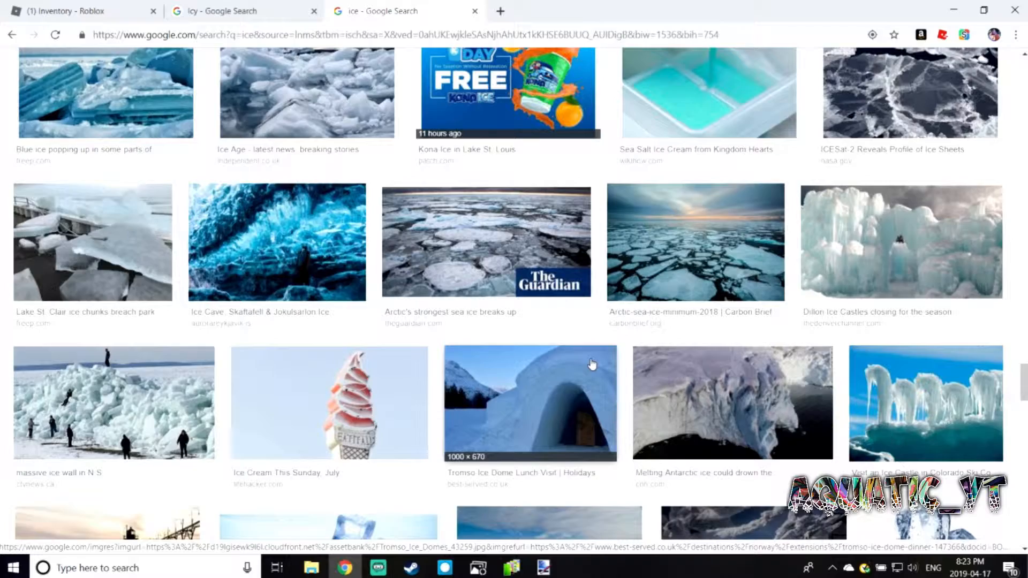
scroll(592, 364, down, 20)
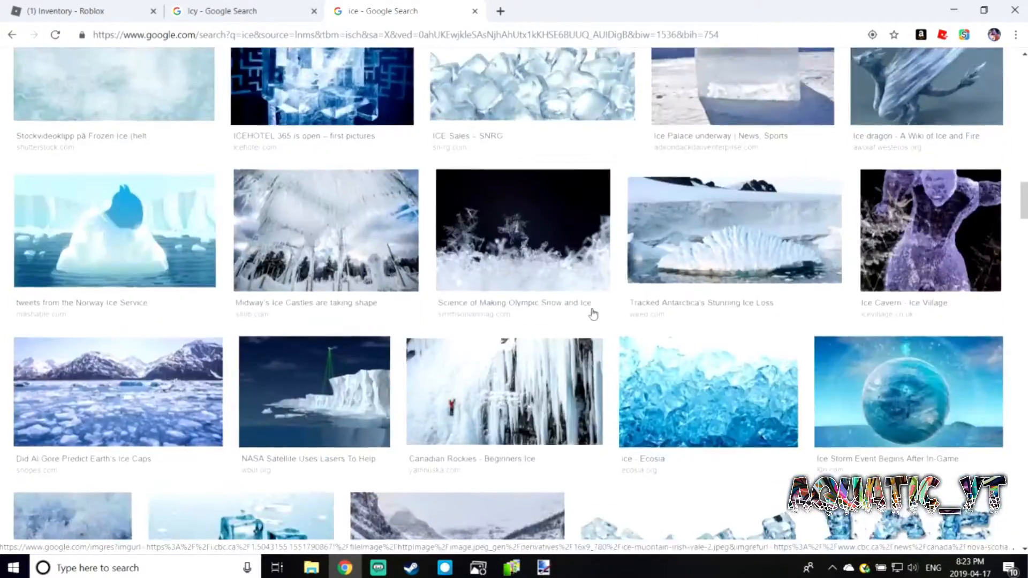
Search Google Images for "Polygonal" and copy the blue-to-pink polygonal background picture from VectorStock.
scroll(593, 313, up, 20)
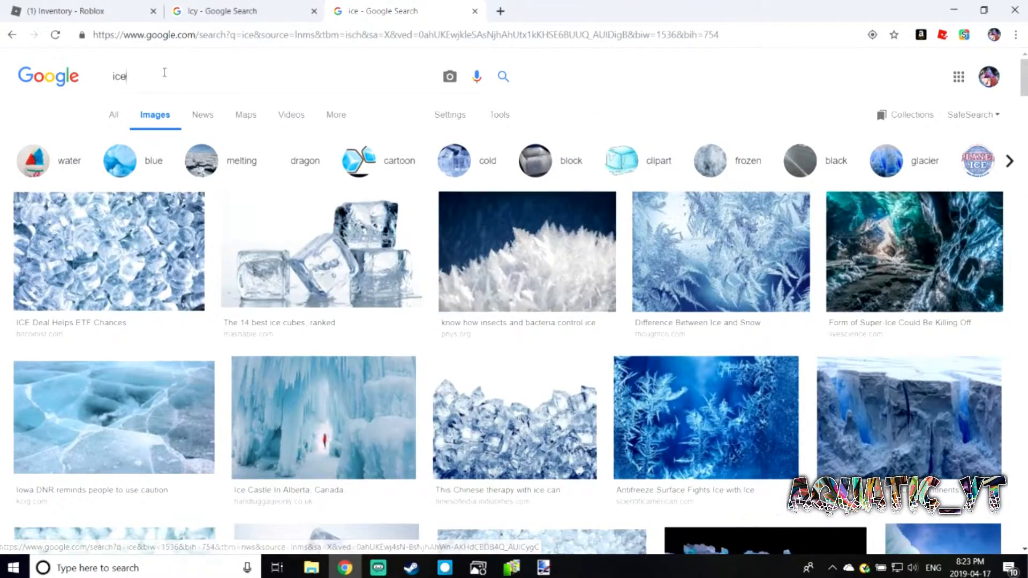
text(Polygo)
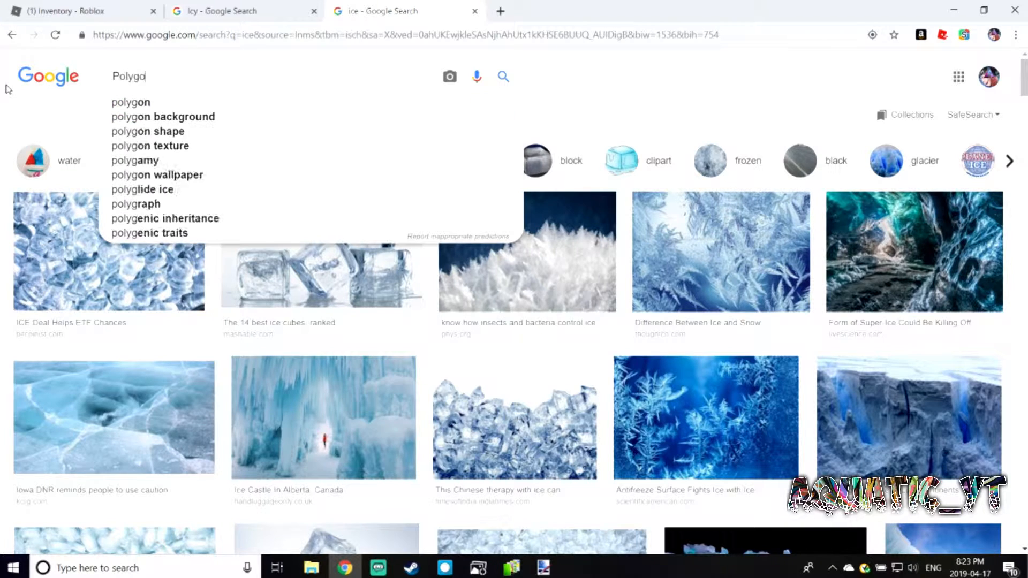
text(nal)
key(Return)
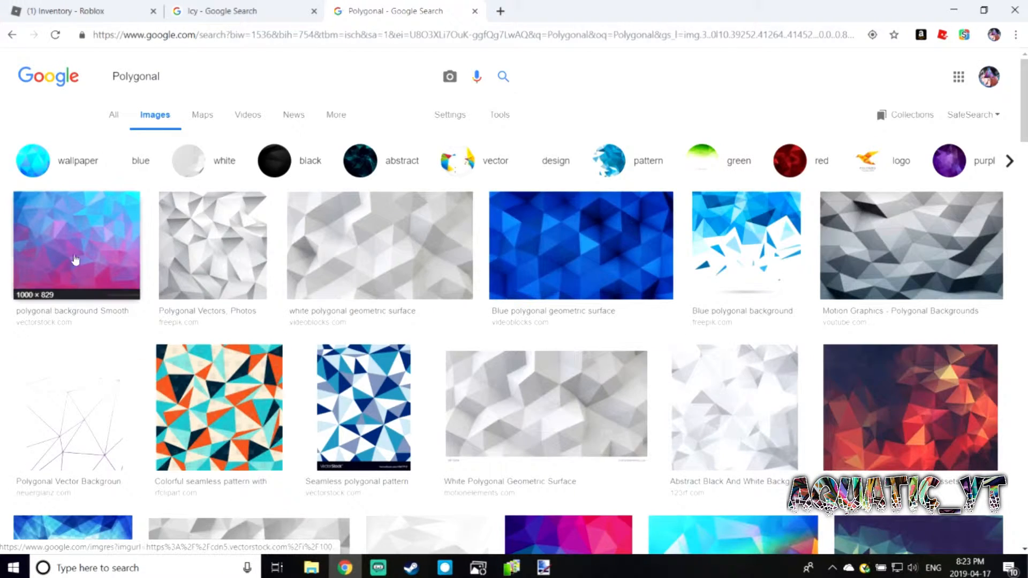
click(88, 236)
right_click(316, 302)
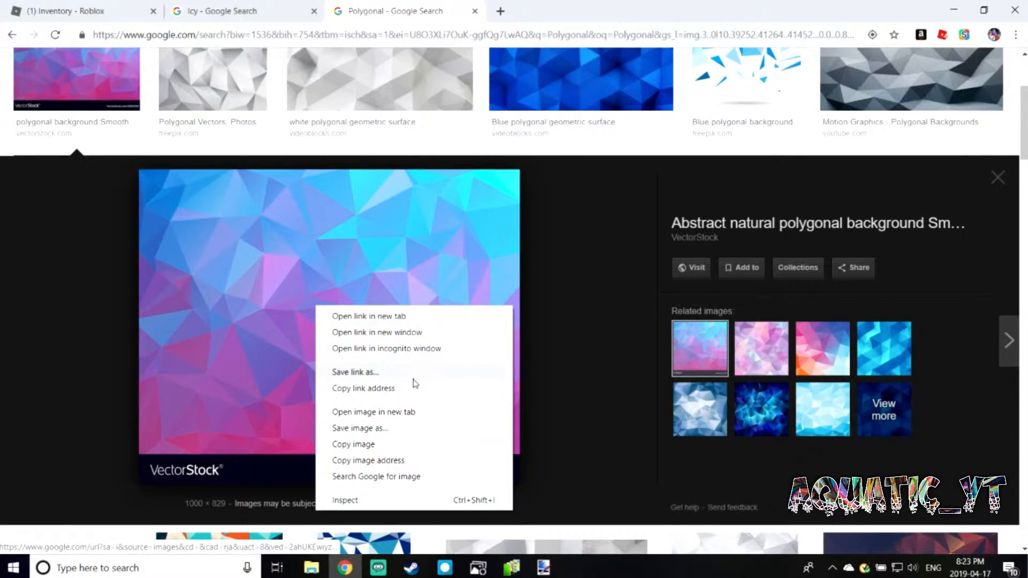
click(356, 443)
Switch to paint.net, add a new layer above text Shadow and paste the copied polygonal picture into it.
click(544, 568)
click(896, 466)
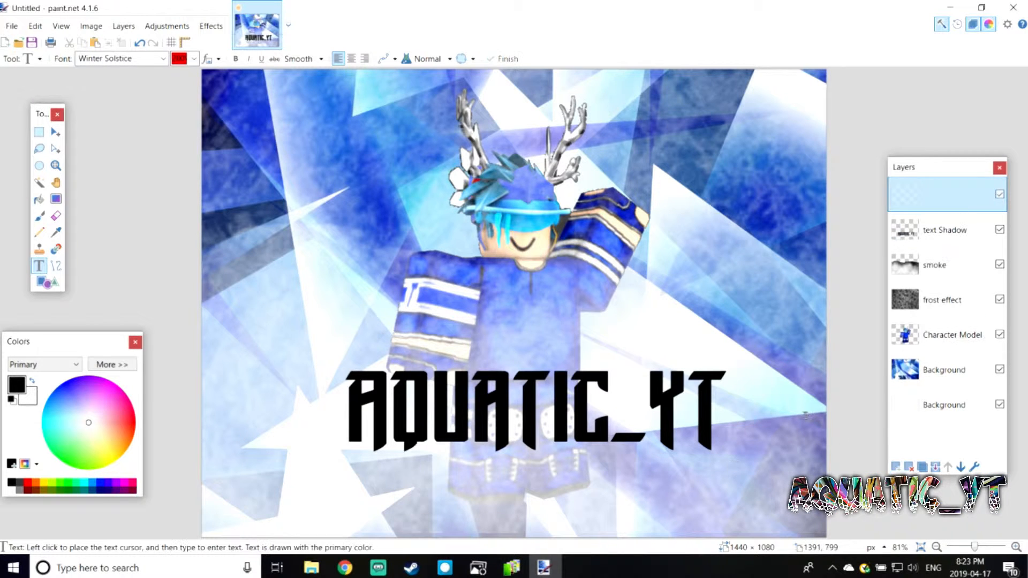
key(ctrl+v)
Shrink the polygonal picture to about 936 × 428 px and position it over the AQUATIC_YT text.
drag(474, 294, 597, 427)
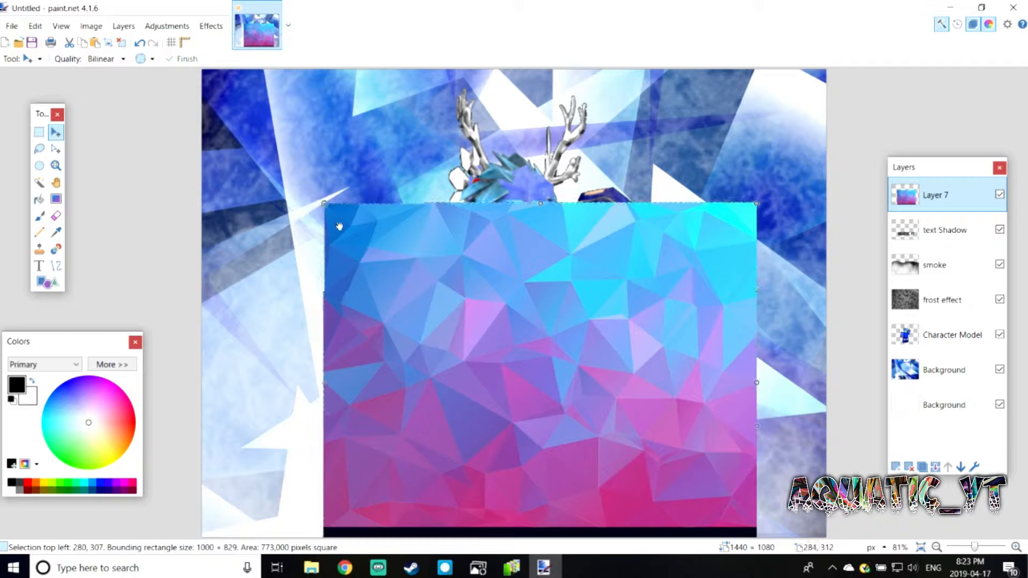
shift+drag(324, 204, 515, 396)
drag(753, 477, 733, 426)
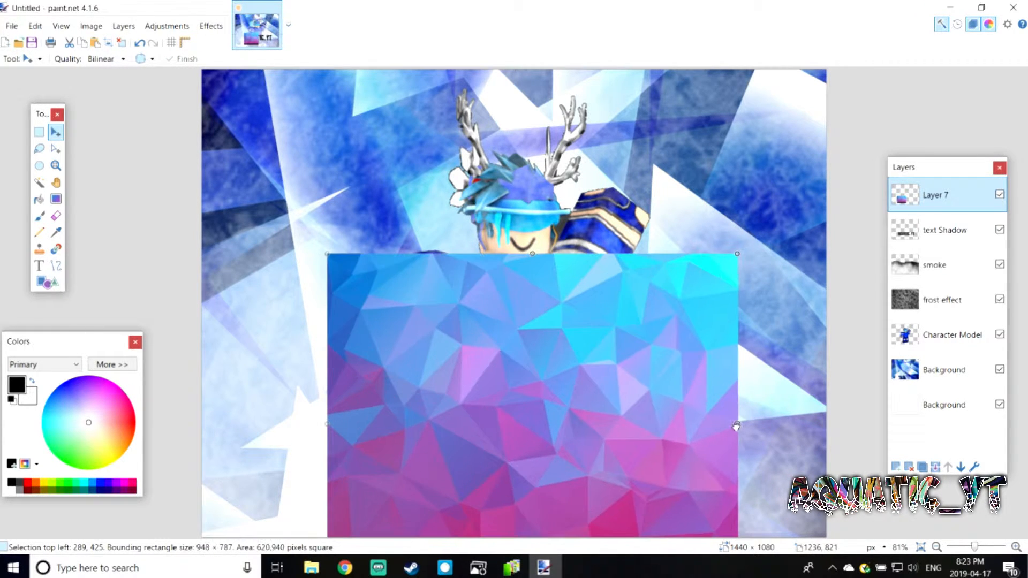
drag(530, 256, 527, 367)
drag(558, 416, 560, 348)
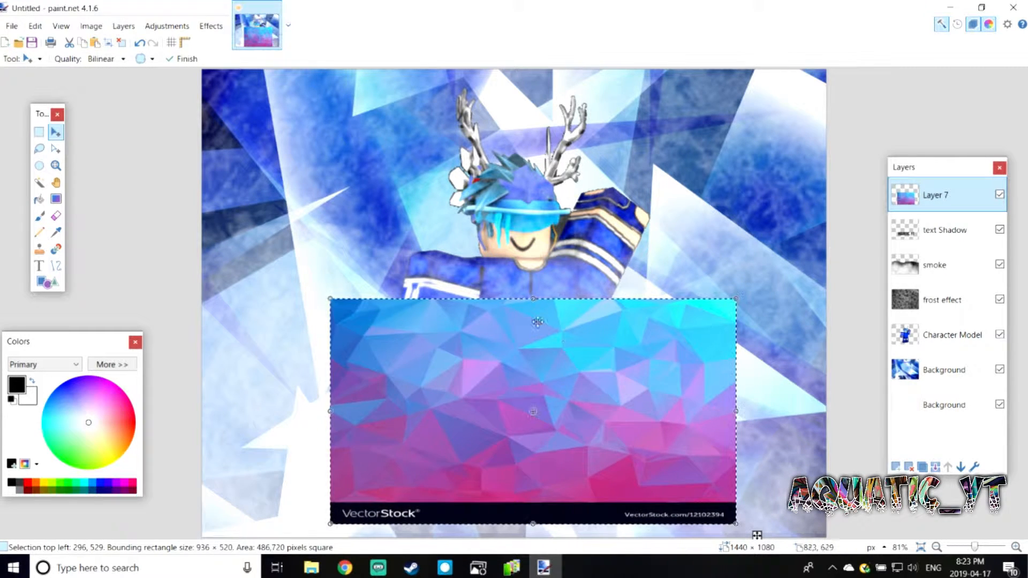
drag(532, 301, 542, 354)
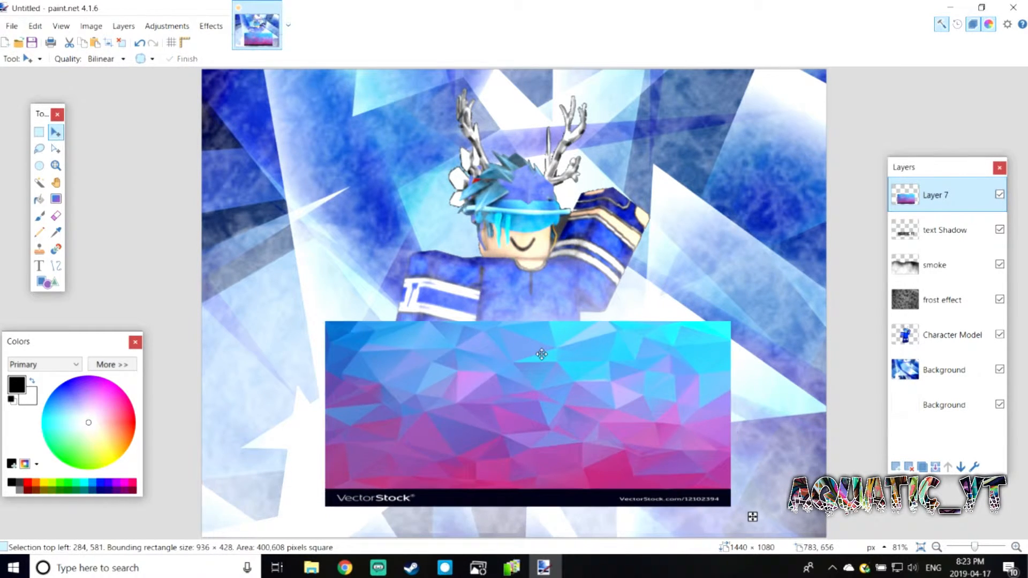
Delete the black VectorStock strip from the polygonal picture and move its layer directly below text Shadow.
click(38, 133)
mouse_move(317, 490)
mouse_down()
mouse_move(759, 516)
mouse_move(507, 492)
mouse_move(319, 489)
mouse_up()
key(Delete)
key(Delete)
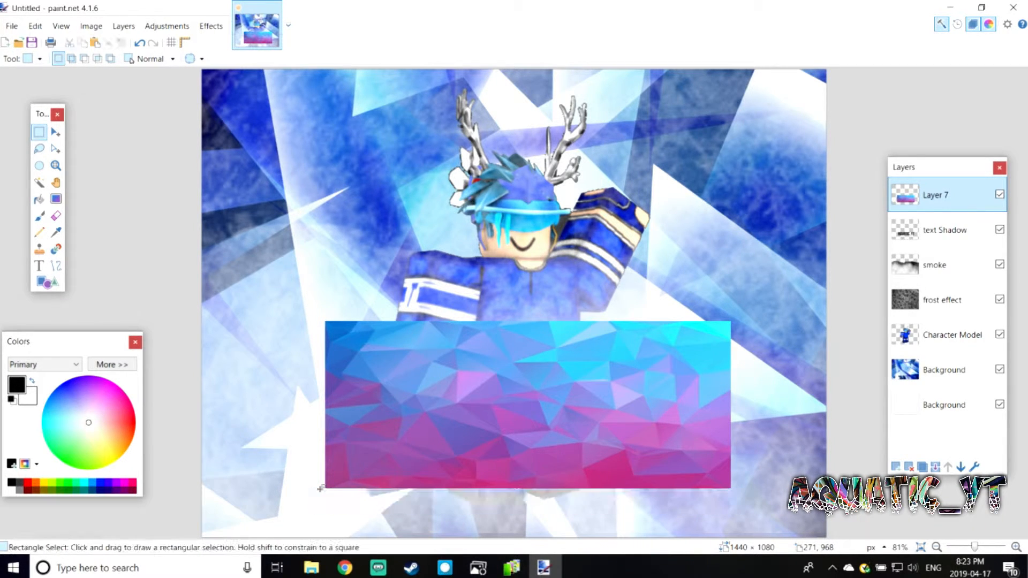
drag(924, 206, 918, 244)
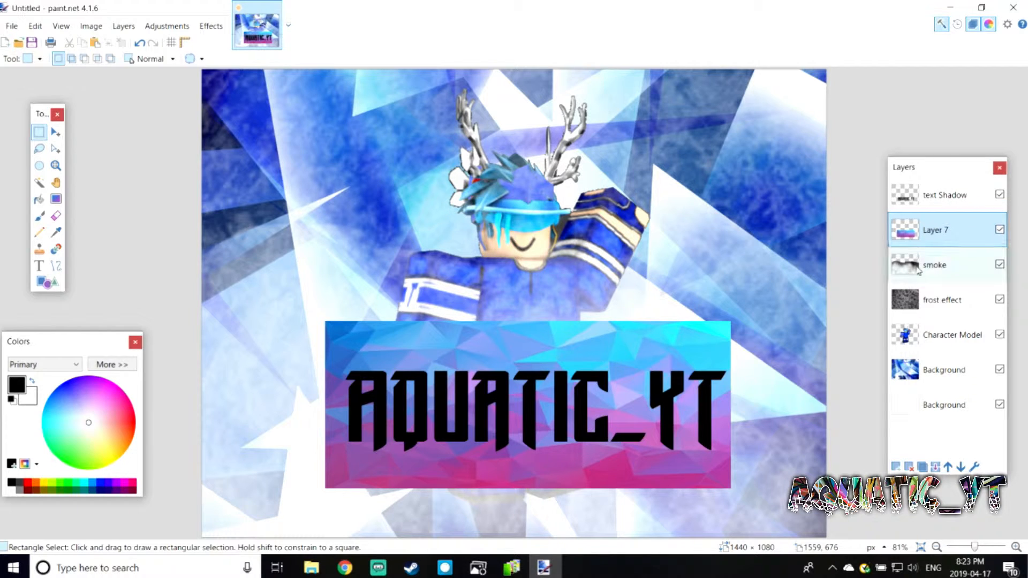
Try to cut away the polygonal picture around the lettering by Magic Wand selecting the text Shadow layer's empty area and deleting it.
click(56, 132)
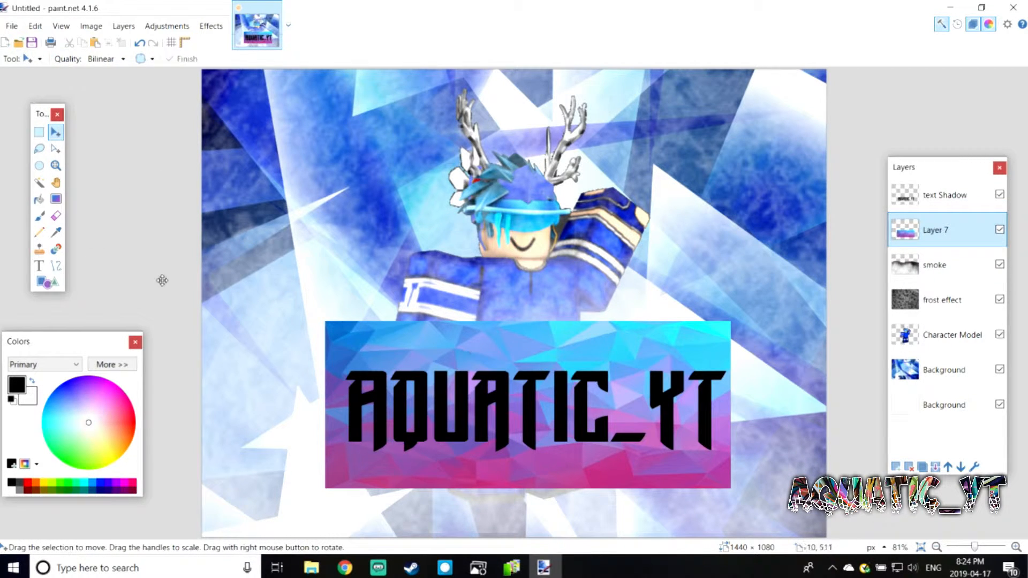
click(41, 184)
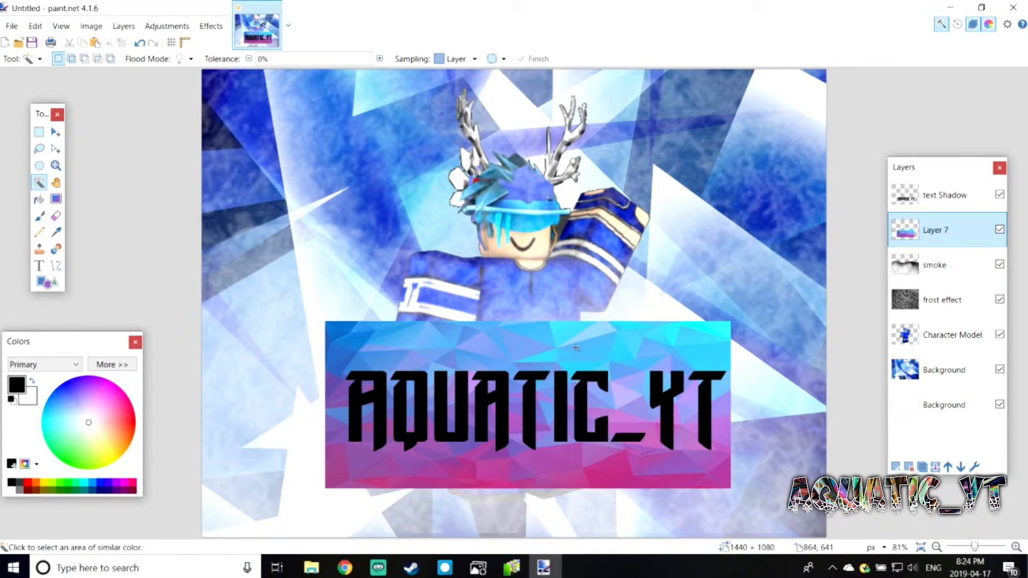
click(621, 354)
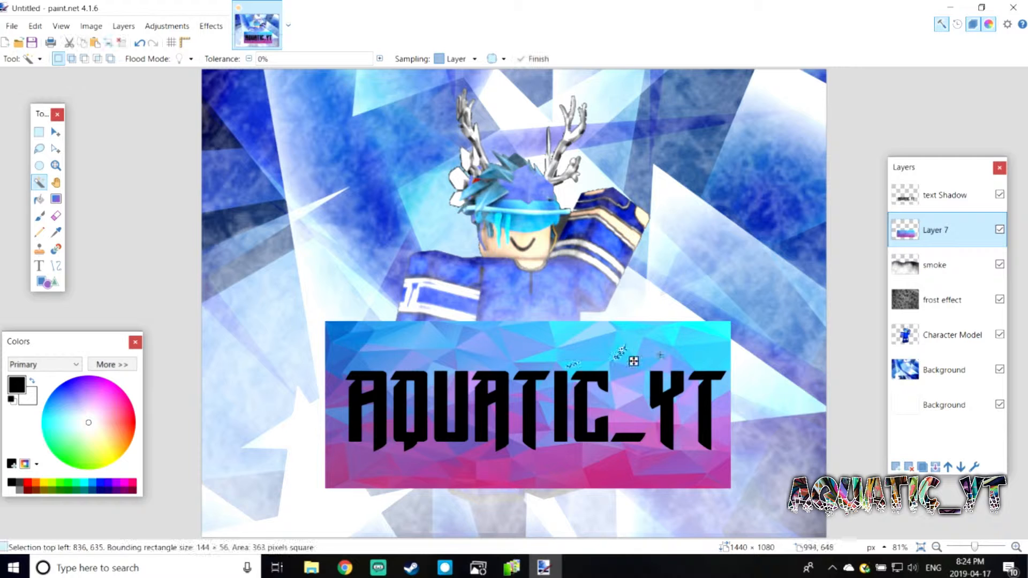
click(945, 195)
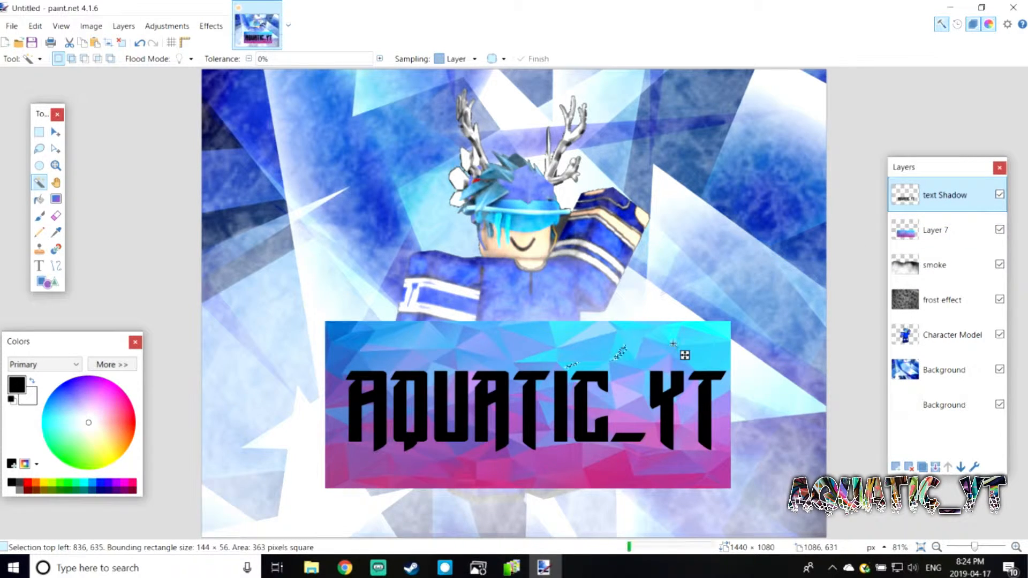
click(674, 345)
key(Delete)
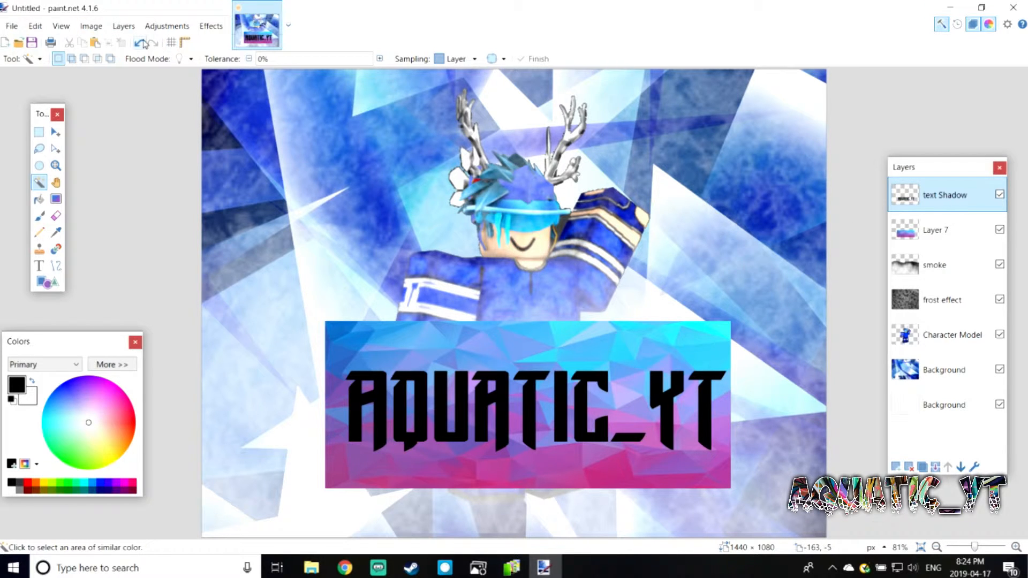
Undo back to the Magic Wand selection, trim Layer 7's polygonal picture to the lettering, and move Layer 7 above text Shadow.
key(ctrl+z)
click(936, 231)
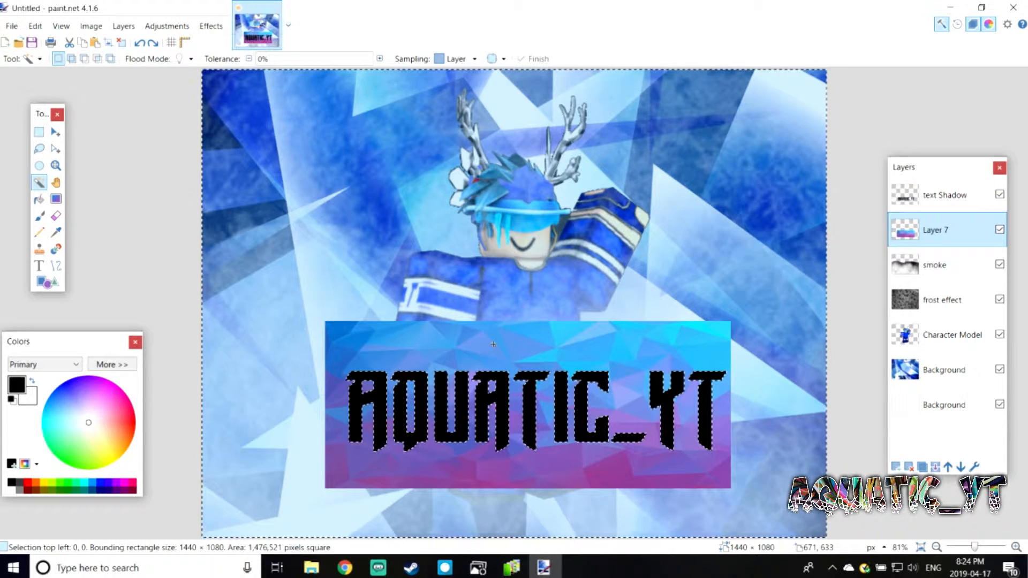
key(Delete)
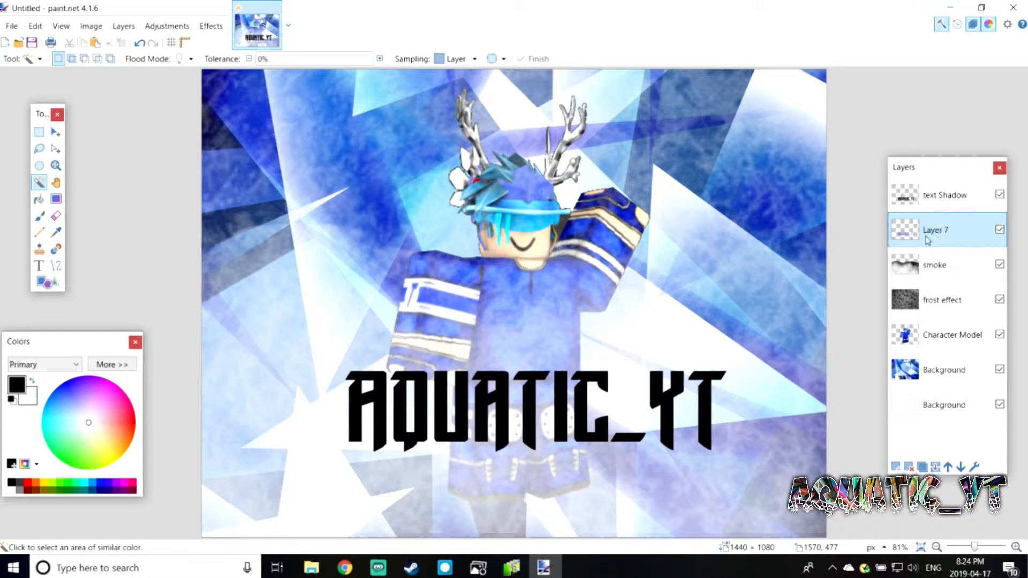
key(ctrl+Page_Up)
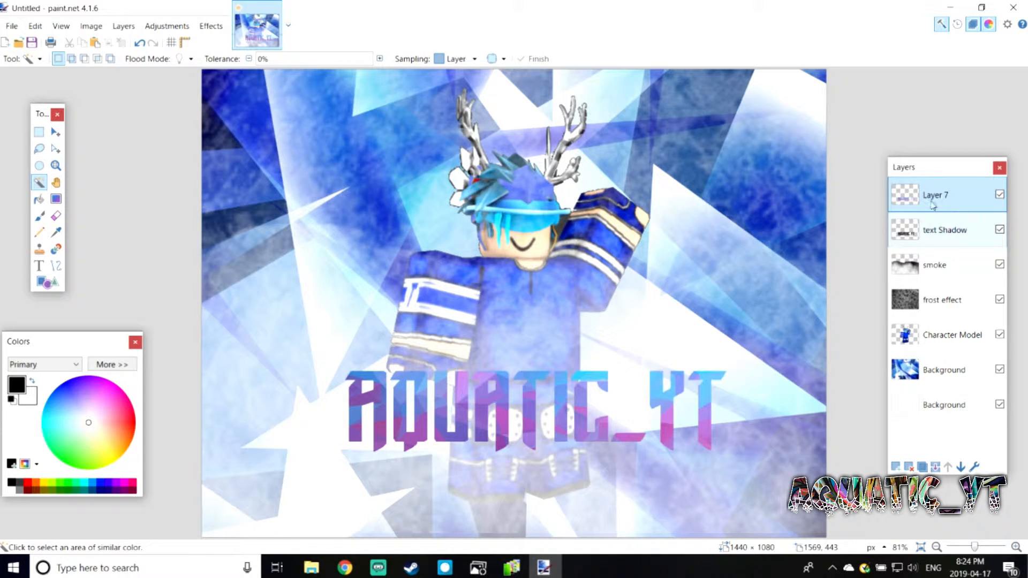
Rename Layer 7 as Polygonal Text.
double_click(933, 203)
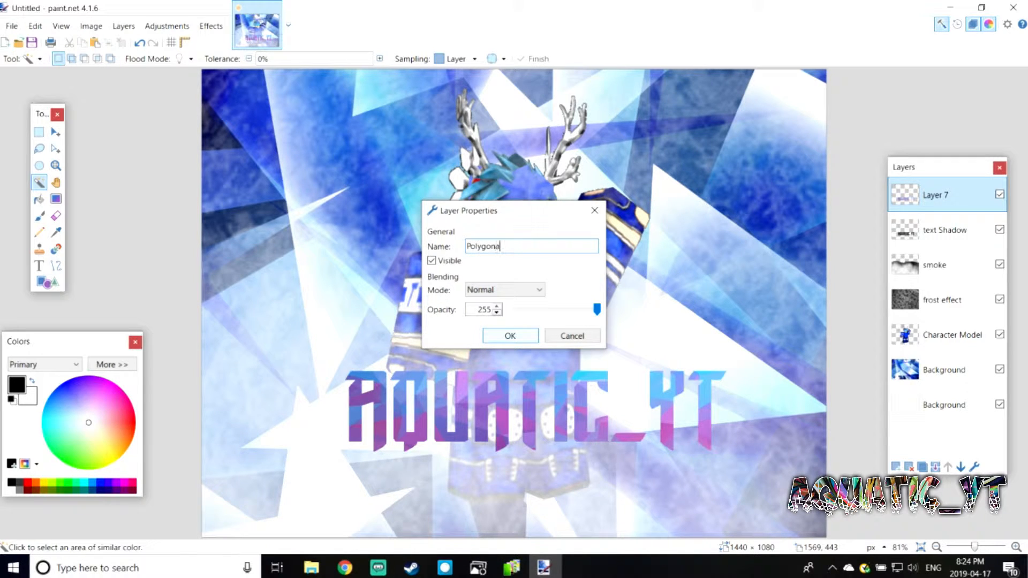
text(Polygonal Text)
click(535, 336)
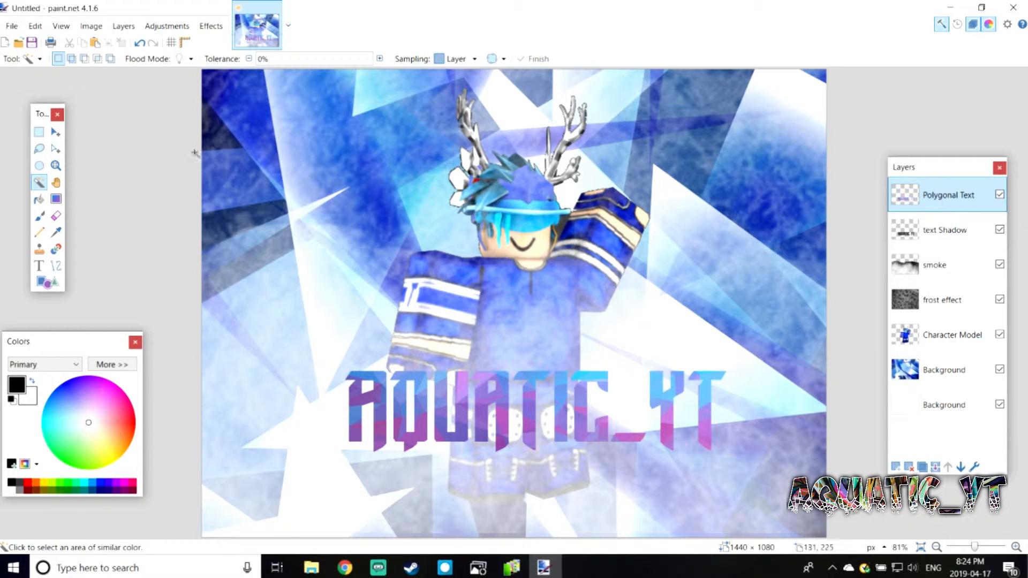
Adjust the Polygonal Text layer's colours with Hue / Saturation, using hue -24 and saturation 121.
click(168, 26)
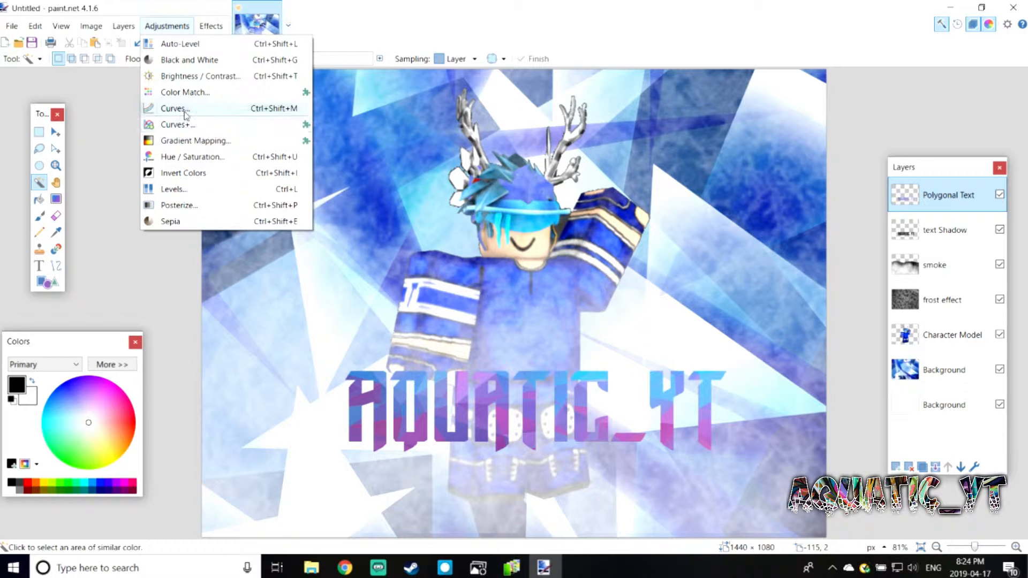
click(277, 171)
key(ctrl+shift+u)
drag(471, 204, 316, 261)
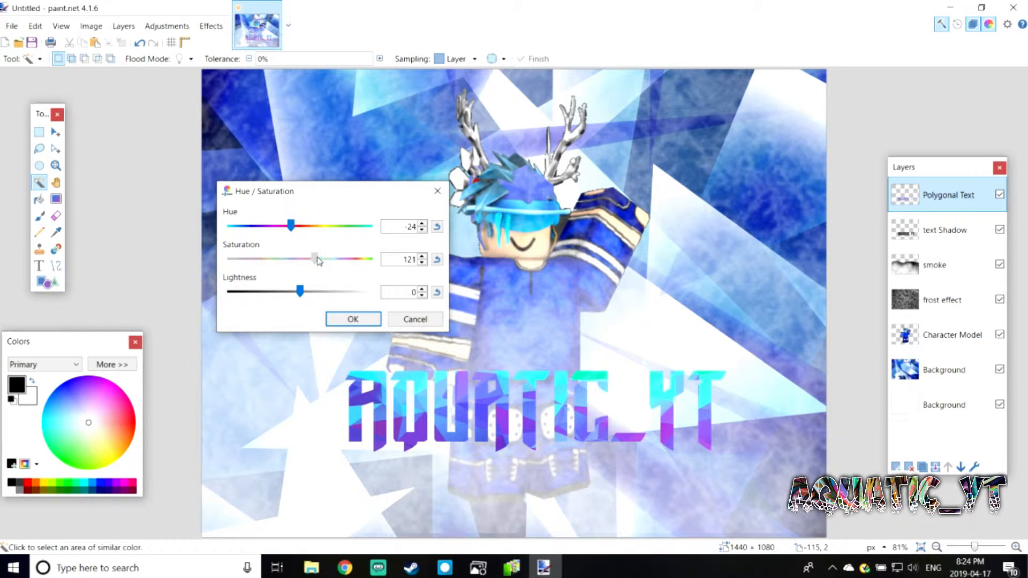
click(352, 320)
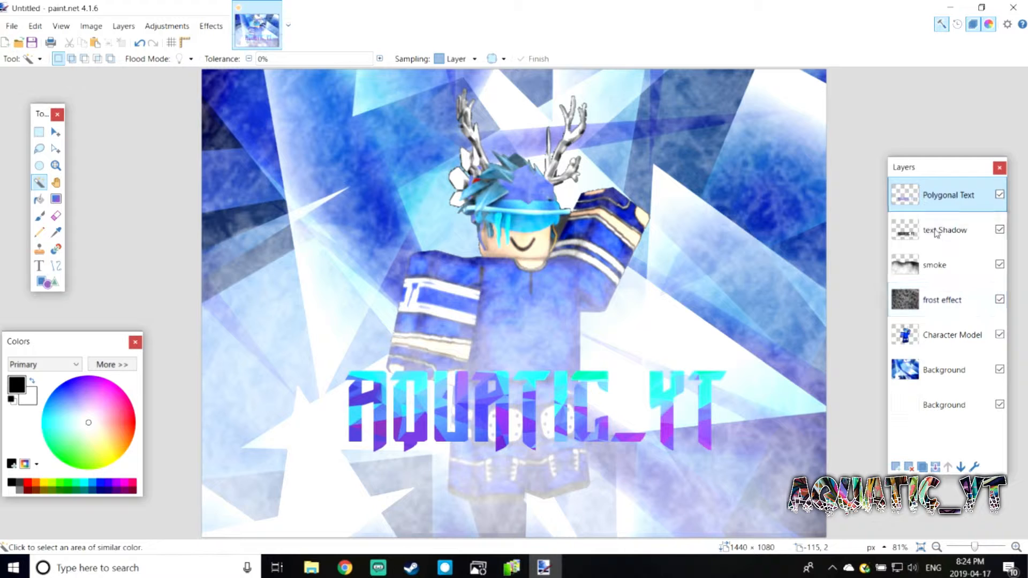
Apply a Gaussian Blur with radius 20 to the text Shadow layer.
click(988, 240)
double_click(913, 241)
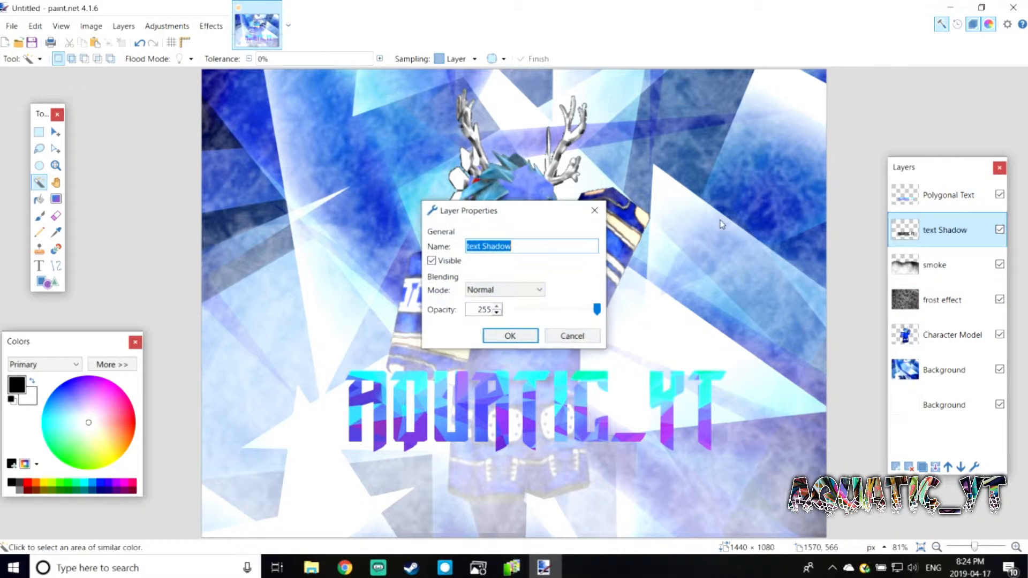
click(572, 336)
click(211, 26)
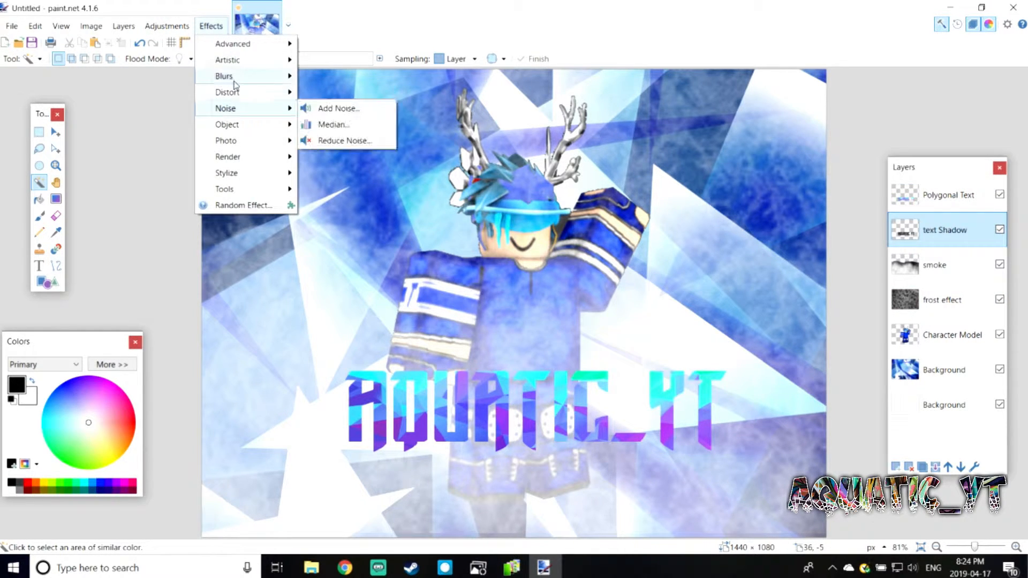
mouse_move(231, 76)
click(321, 92)
drag(502, 245, 452, 248)
drag(363, 280, 379, 284)
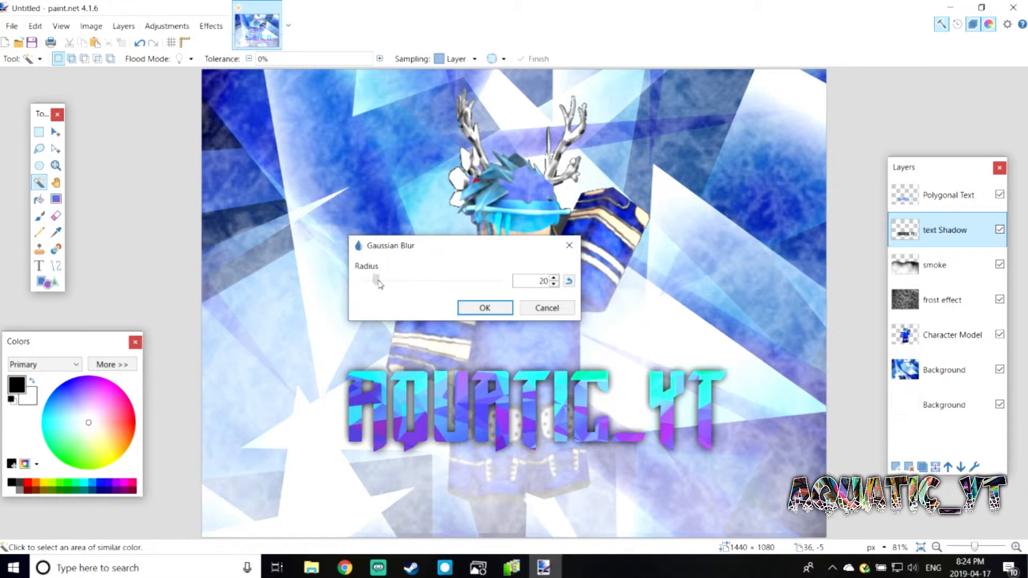
click(507, 309)
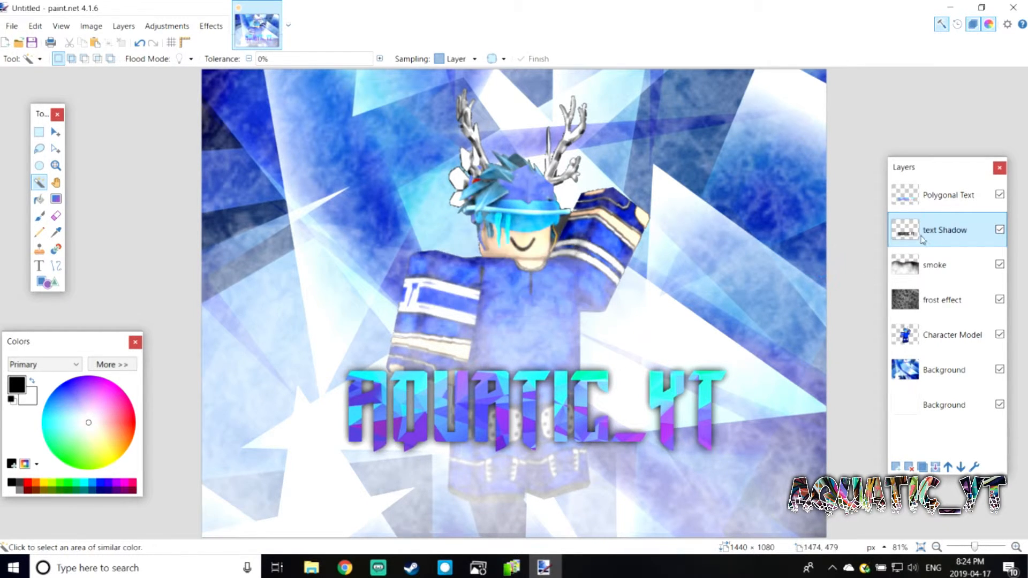
Outline the Polygonal Text lettering in black with the Outline Object effect at softness 127 and Normal blending.
click(947, 199)
click(212, 26)
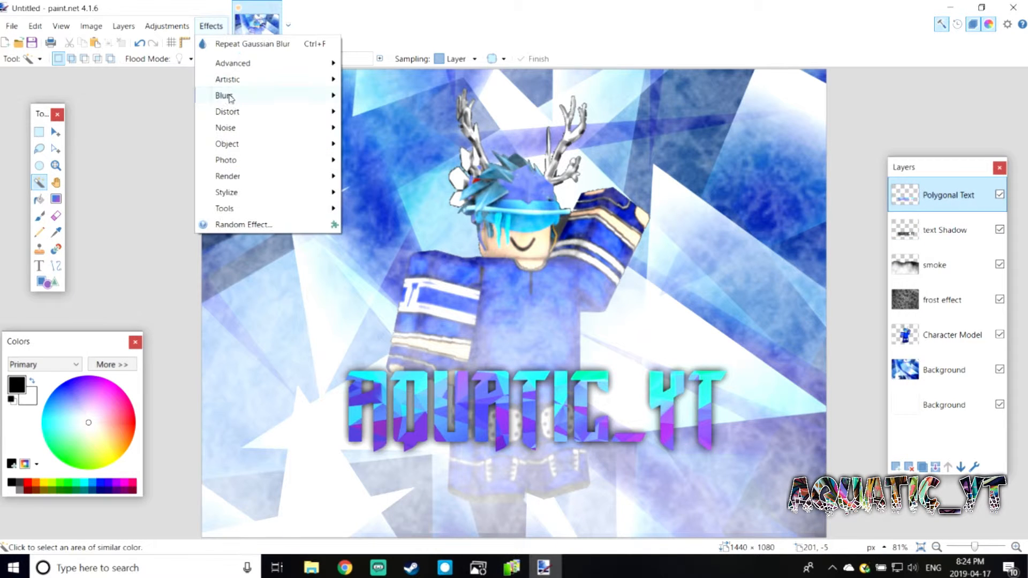
mouse_move(240, 147)
click(383, 145)
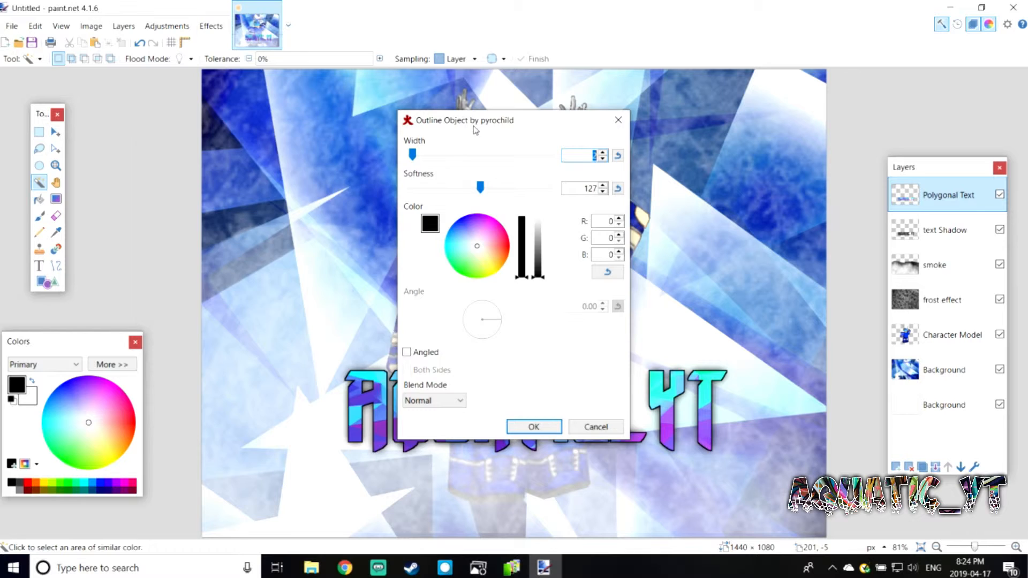
drag(475, 130, 221, 145)
click(295, 442)
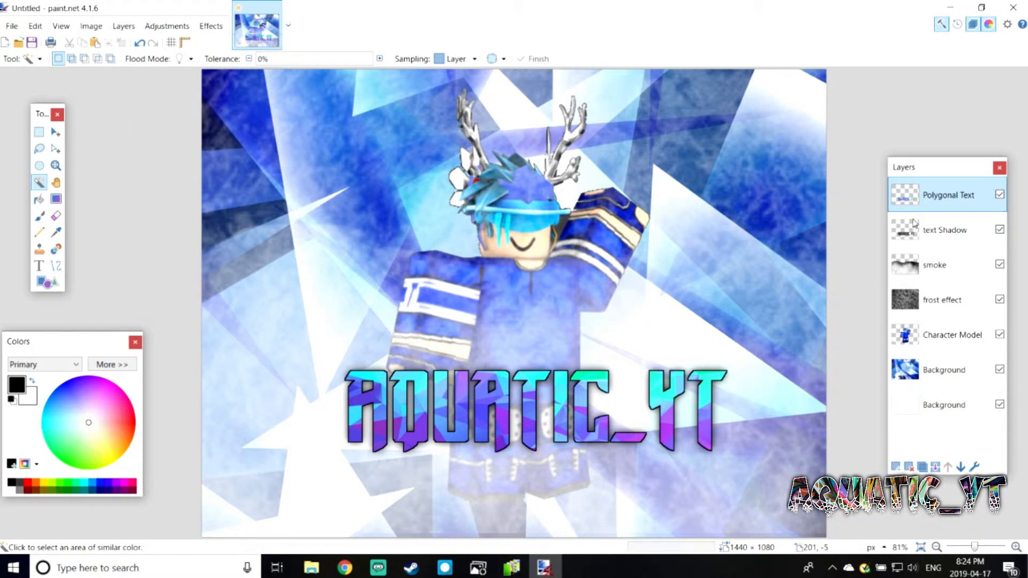
click(932, 238)
click(922, 467)
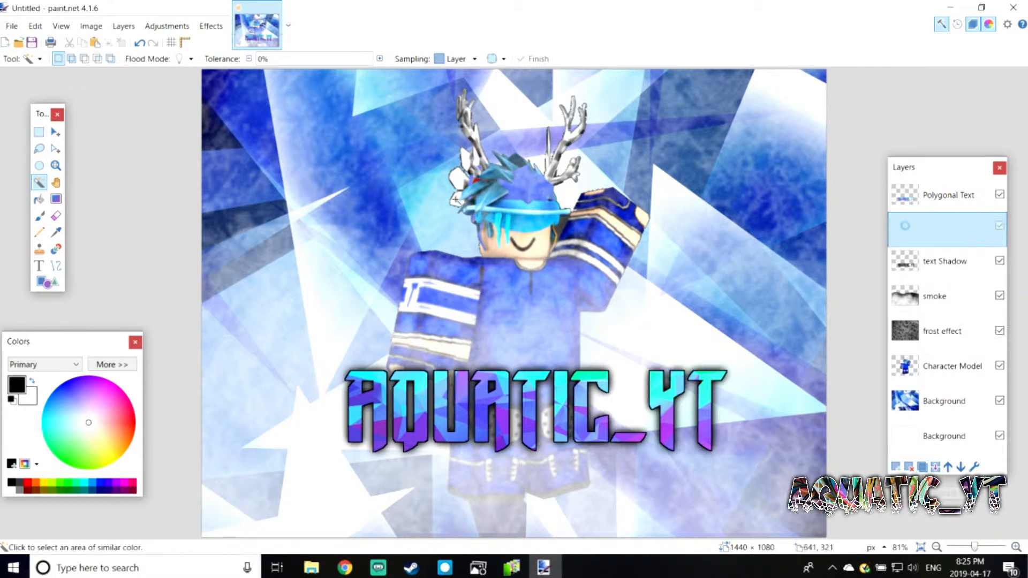
click(141, 45)
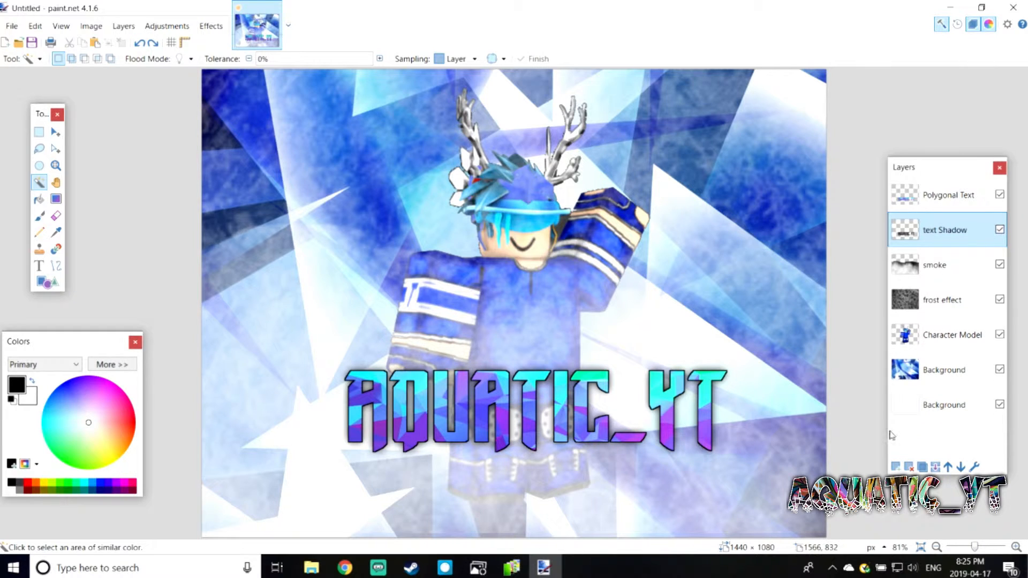
Apply the Glow effect with brightness 10 and contrast 10 to the text Shadow layer, and try duplicating that layer.
click(210, 27)
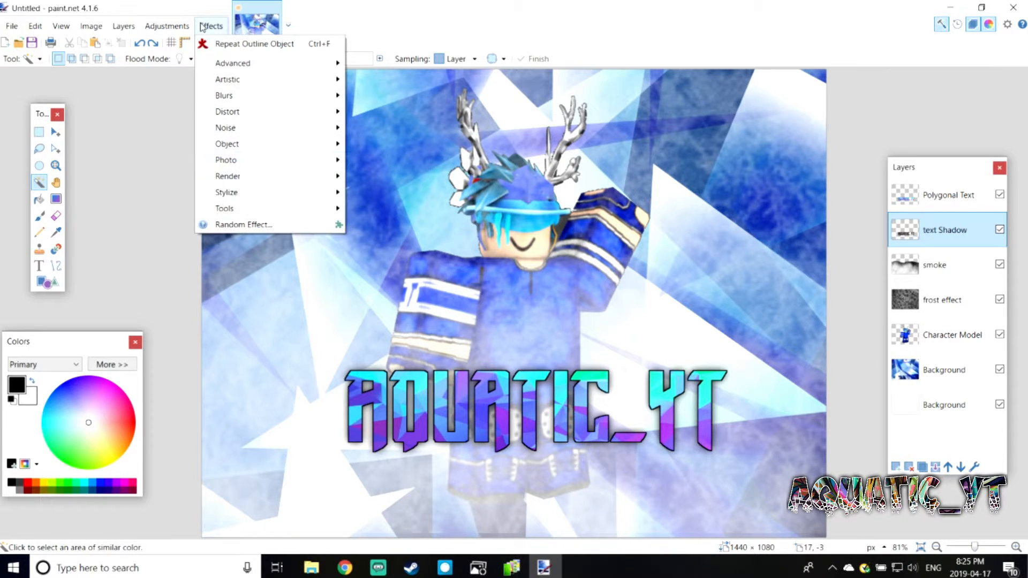
mouse_move(235, 157)
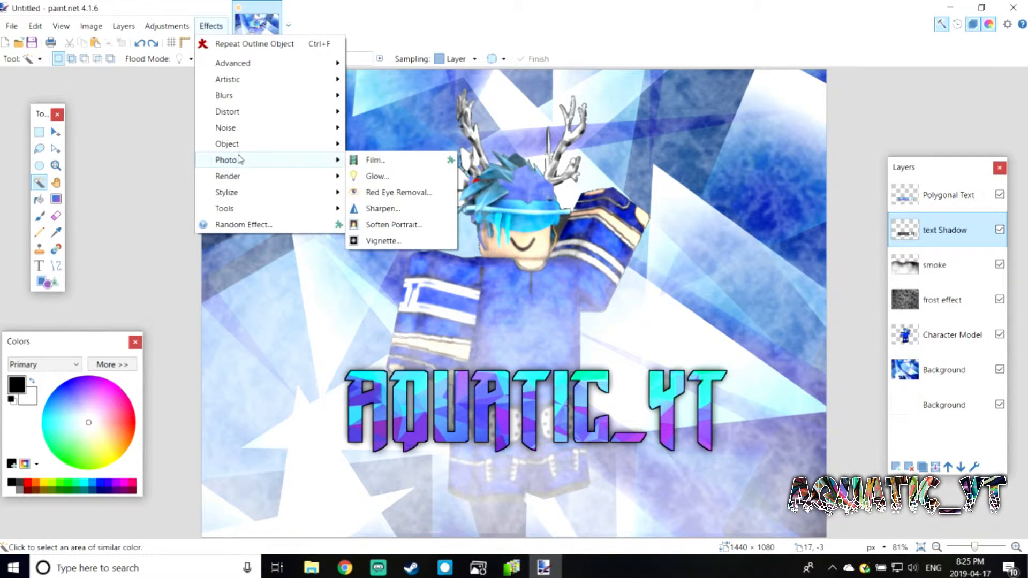
click(402, 177)
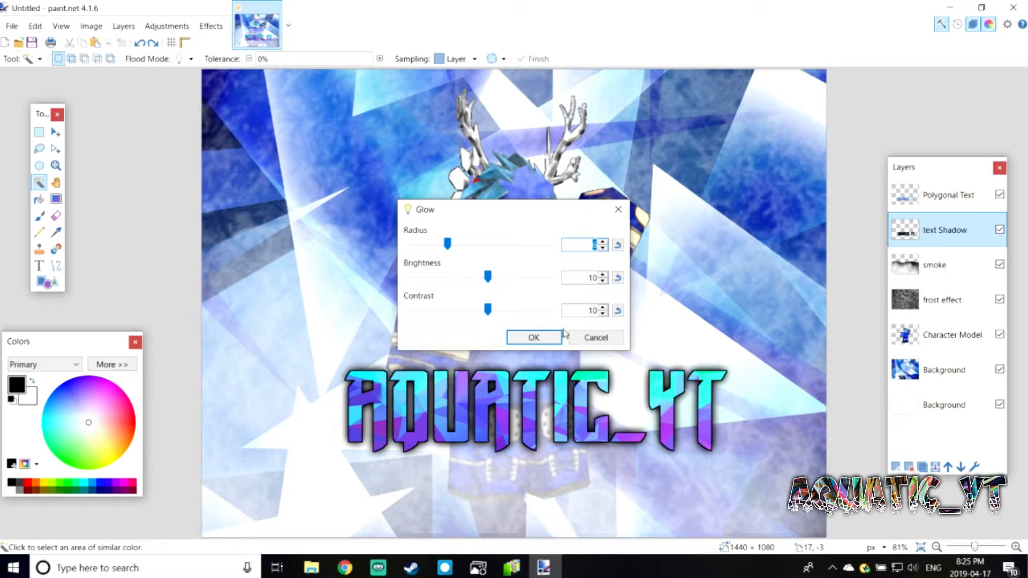
click(557, 337)
click(922, 467)
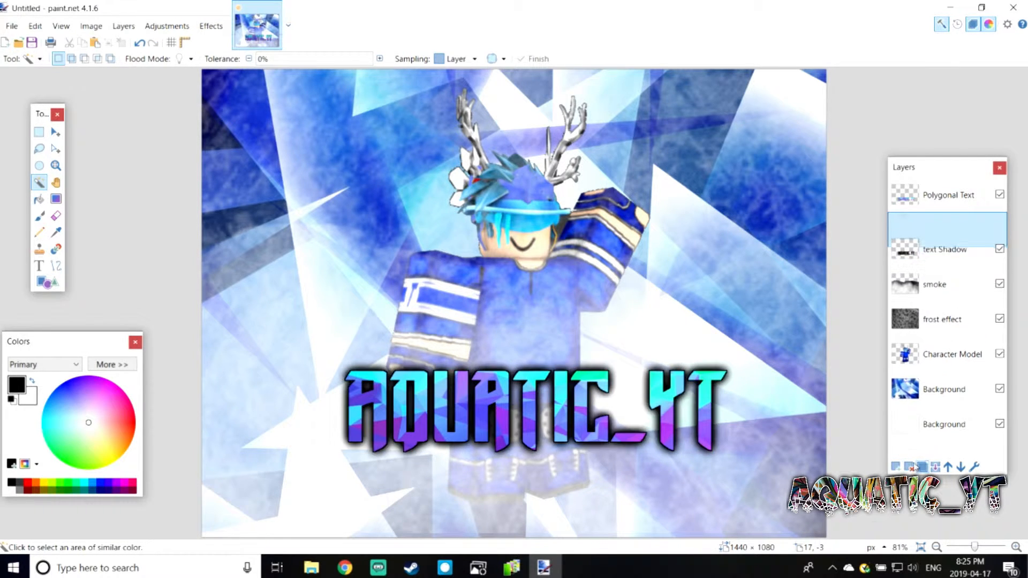
click(140, 43)
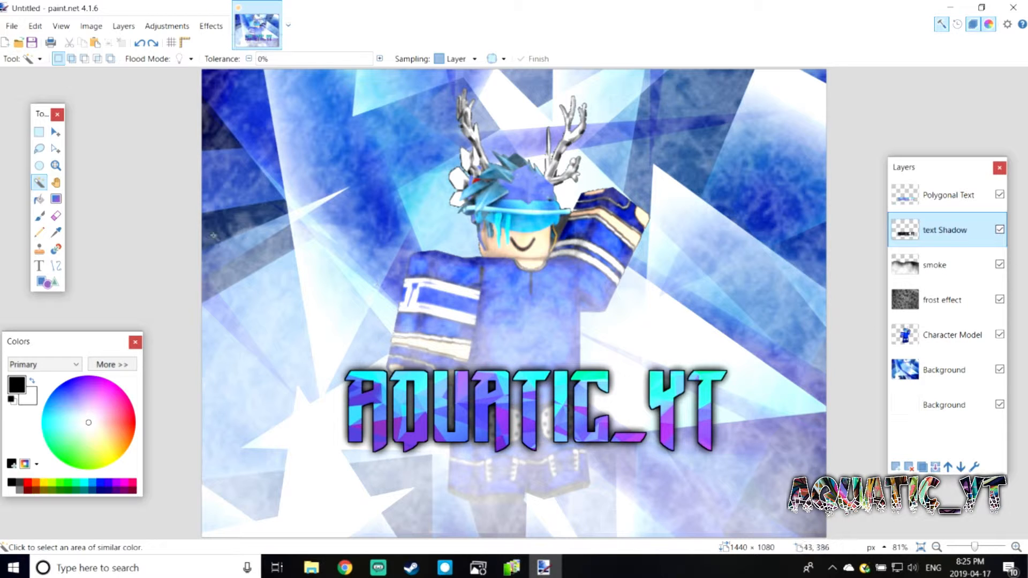
Set the Text tool's font to Doctor Glitch and add a new layer on top of Polygonal Text.
click(38, 266)
click(211, 107)
click(120, 58)
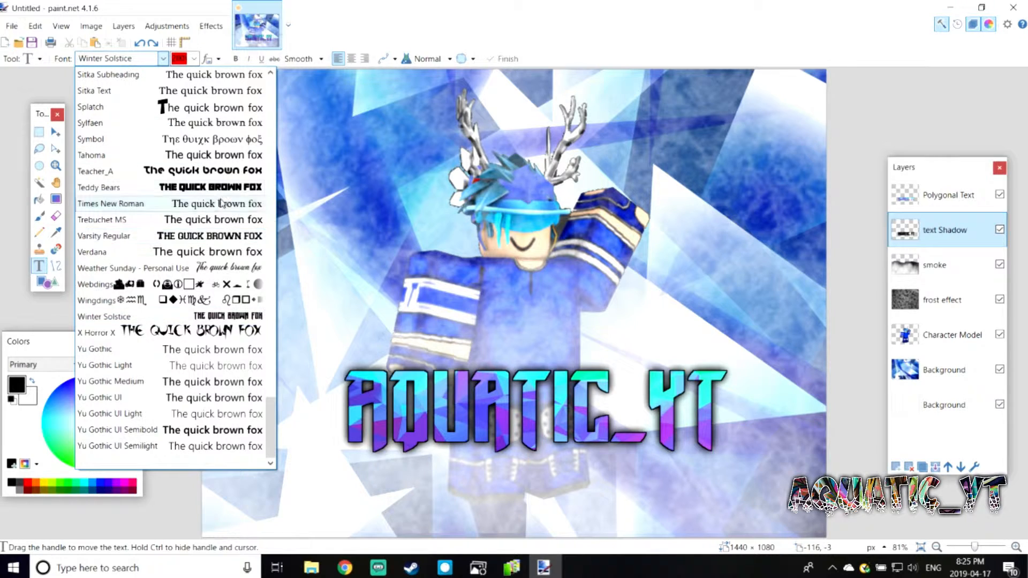
click(212, 188)
click(162, 59)
scroll(211, 203, up, 20)
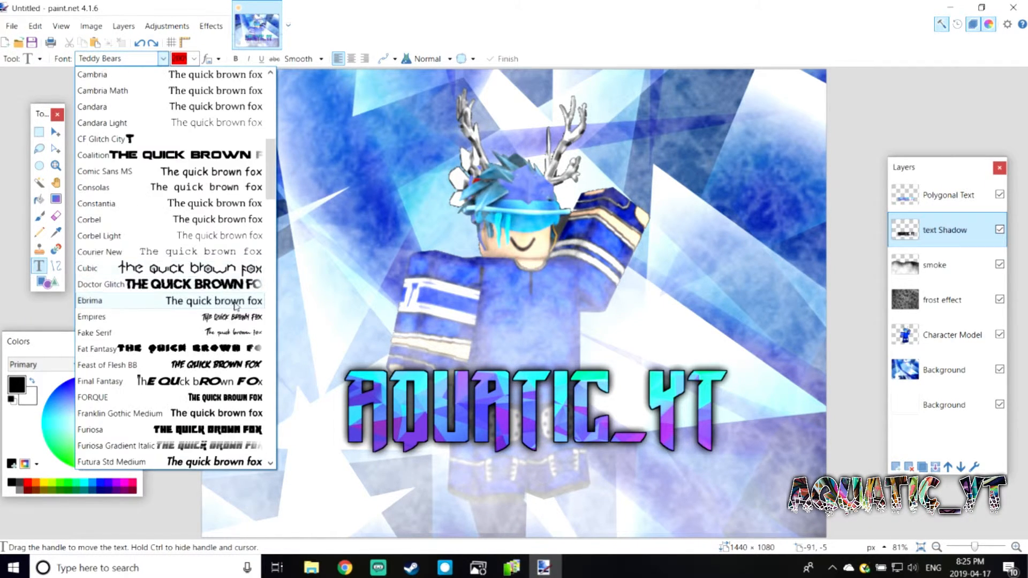
click(206, 285)
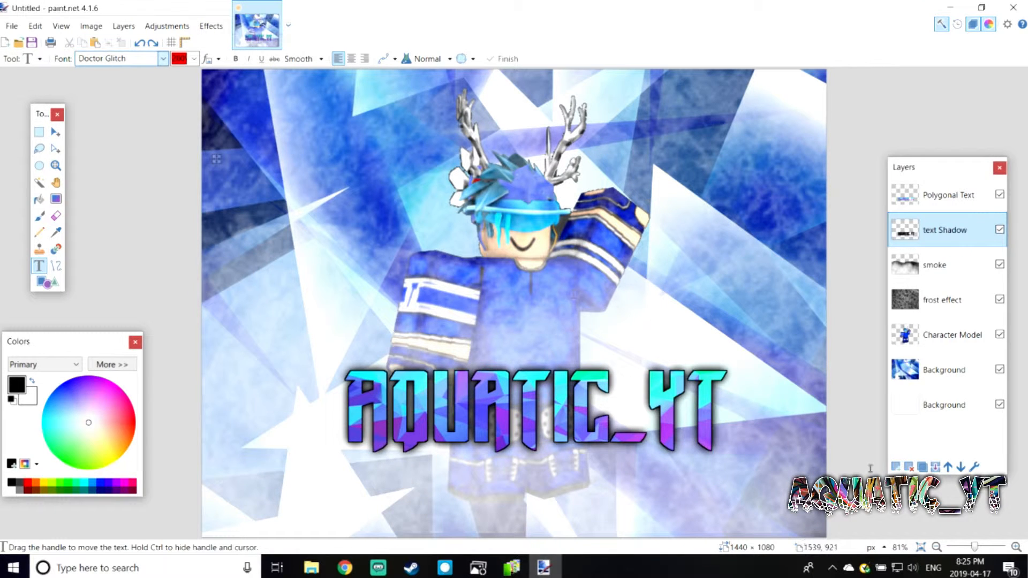
click(895, 466)
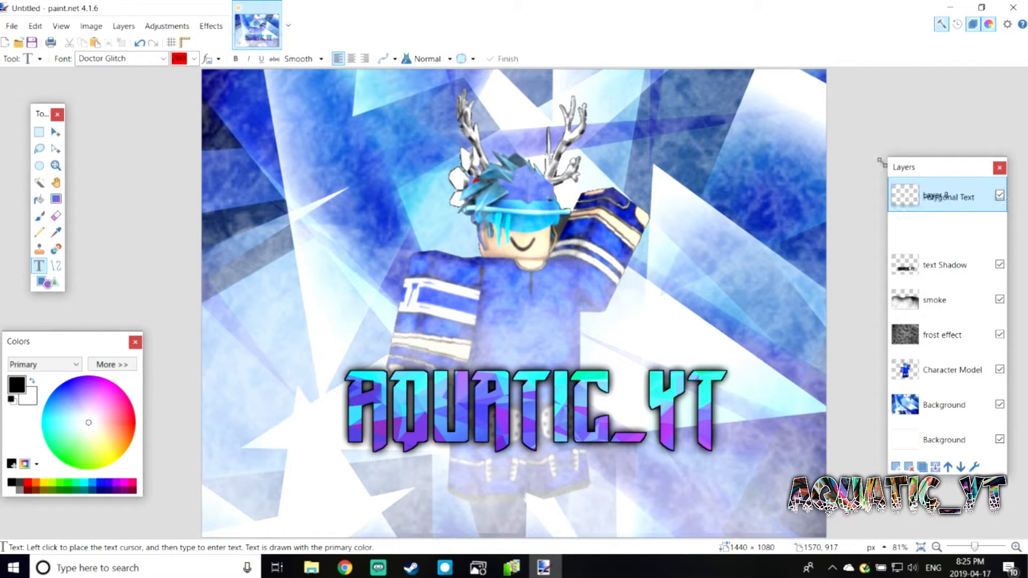
Try lettering the creator's name in the image's upper-left corner at text sizes 100 and 50.
click(222, 90)
click(179, 58)
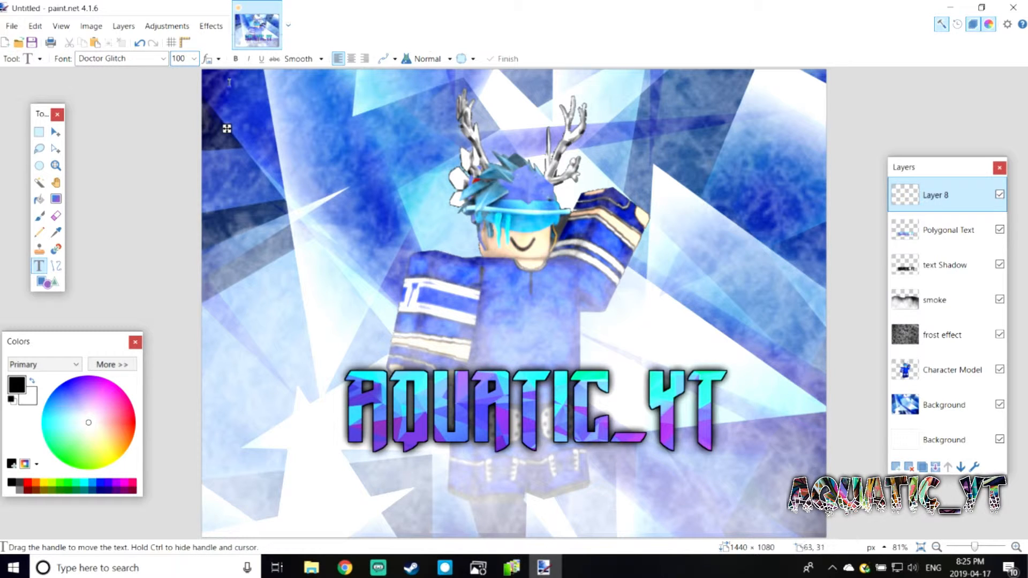
text(ER)
key(BackSpace)
key(BackSpace)
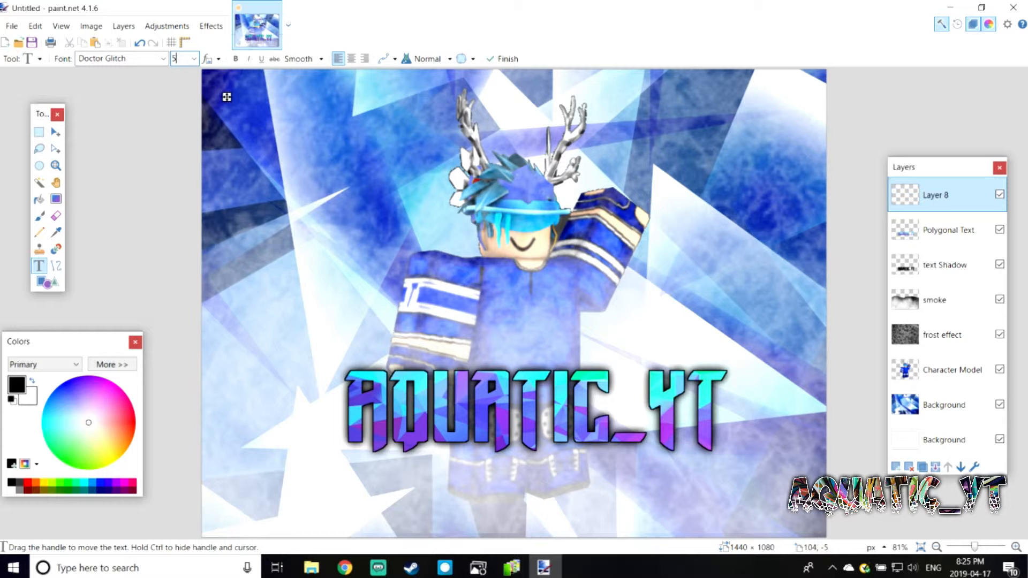
text(ER)
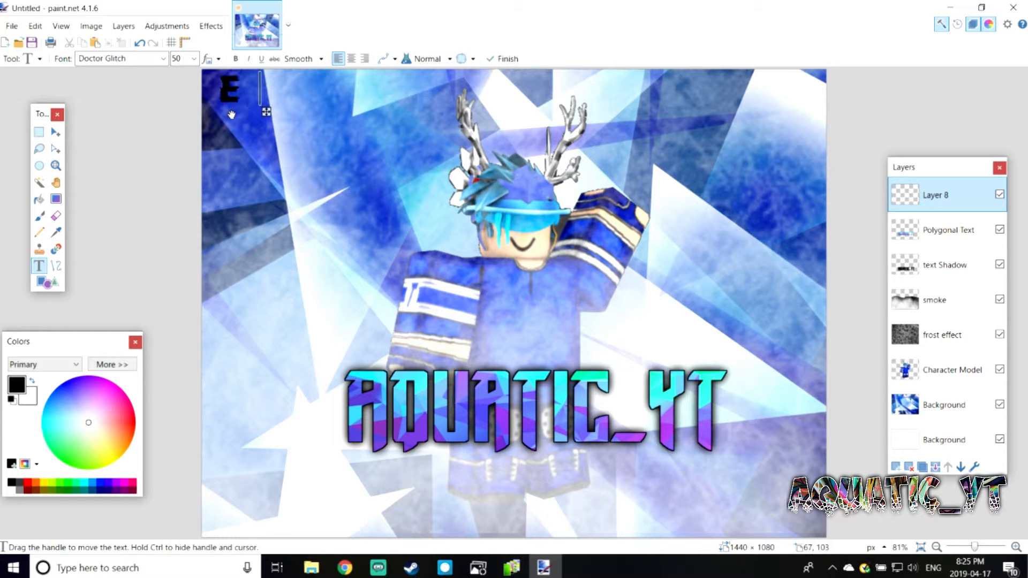
key(BackSpace)
key(BackSpace)
Set the text size to 25 and write the creator's name in the image's upper-left corner on Layer 8.
double_click(182, 58)
text(2)
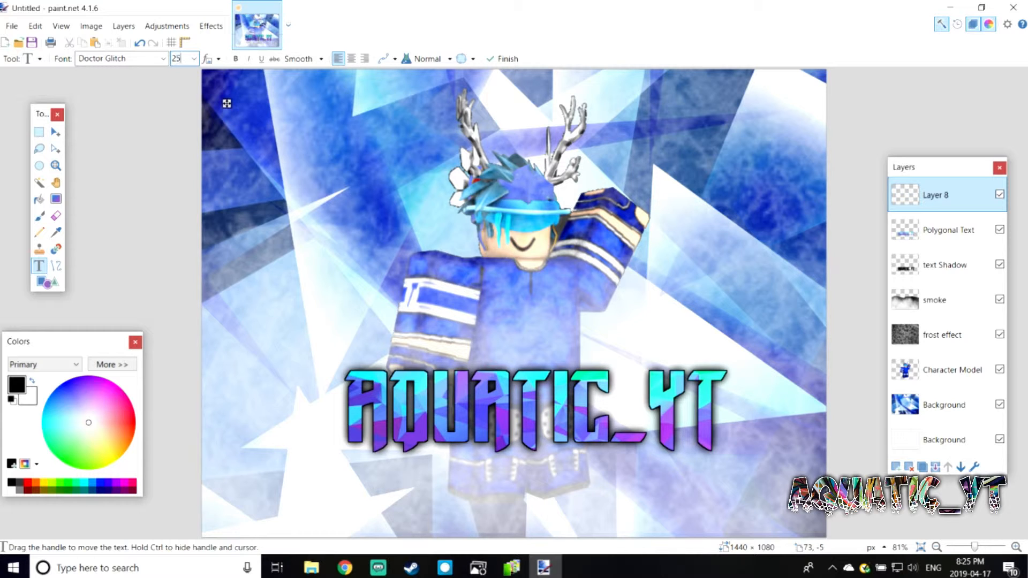
drag(227, 104, 214, 96)
text(ERIC T.)
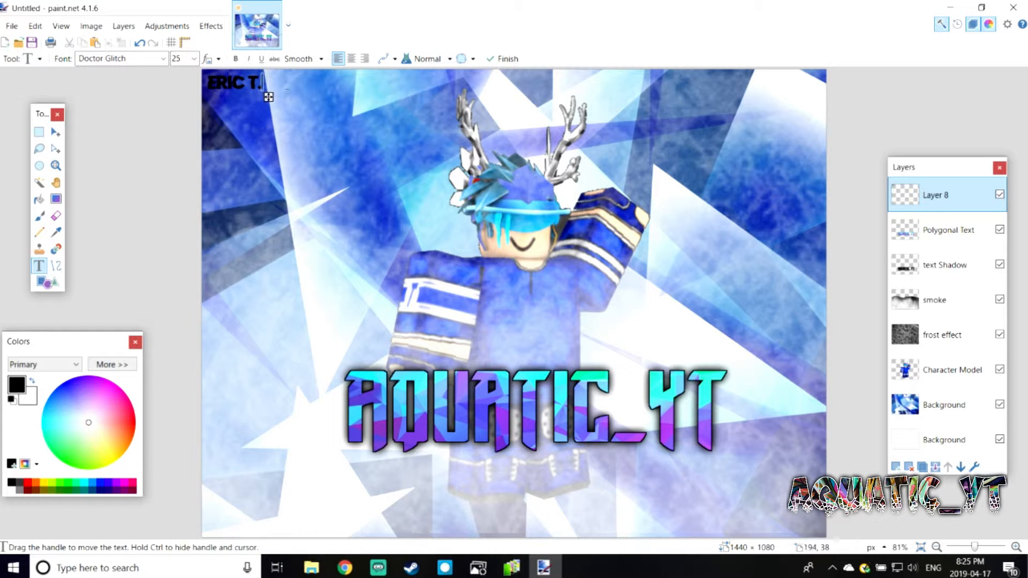
Shrink the creator's name slightly, keep it in the image's upper-left corner, and deselect it.
click(55, 132)
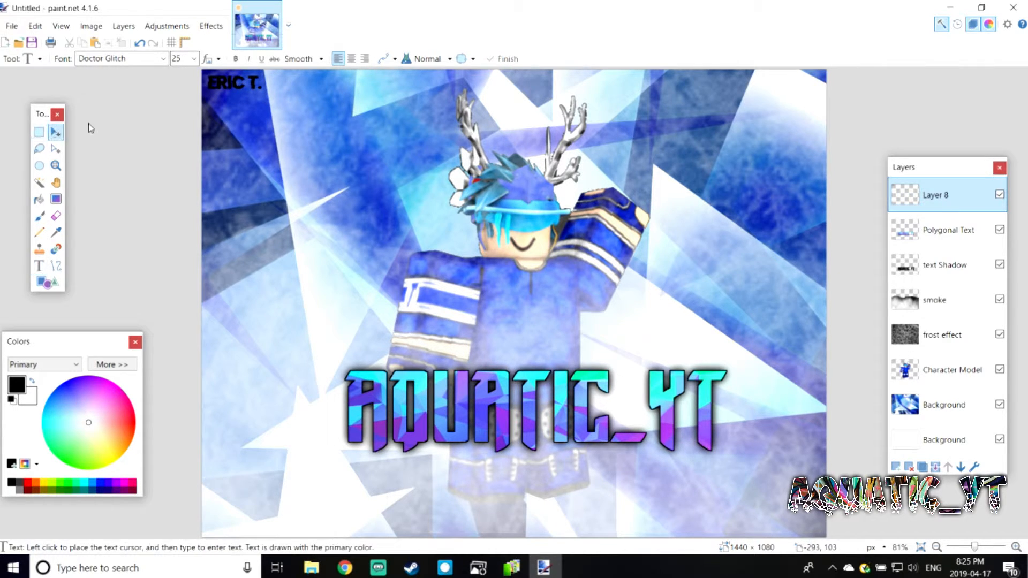
drag(199, 69, 272, 123)
drag(344, 174, 276, 121)
drag(205, 71, 311, 150)
drag(346, 181, 244, 107)
key(ctrl+d)
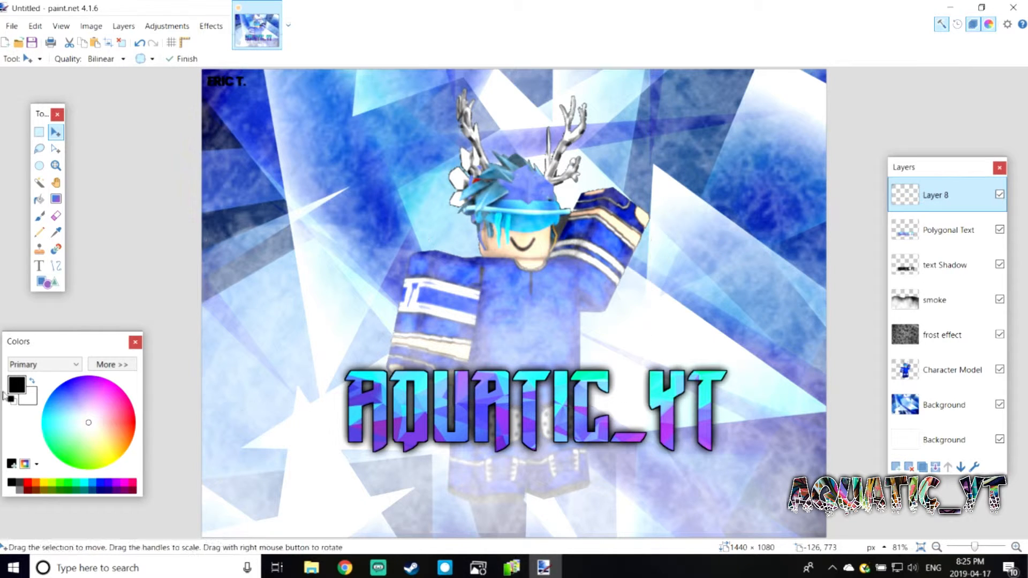
Recolour the creator's name on Layer 8 with a blue-to-white gradient confined to its lettering, and deselect it.
drag(99, 421, 63, 371)
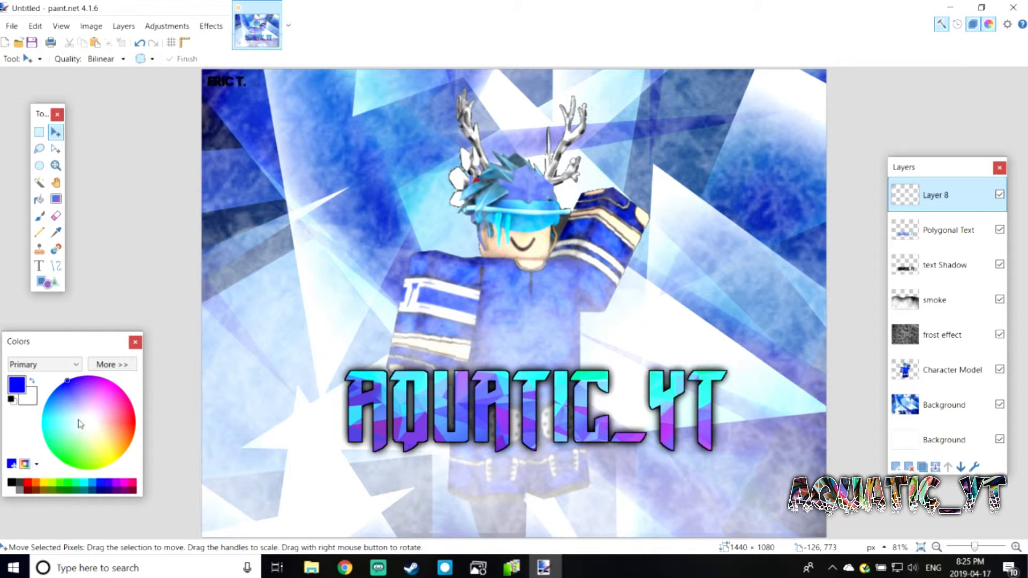
click(39, 183)
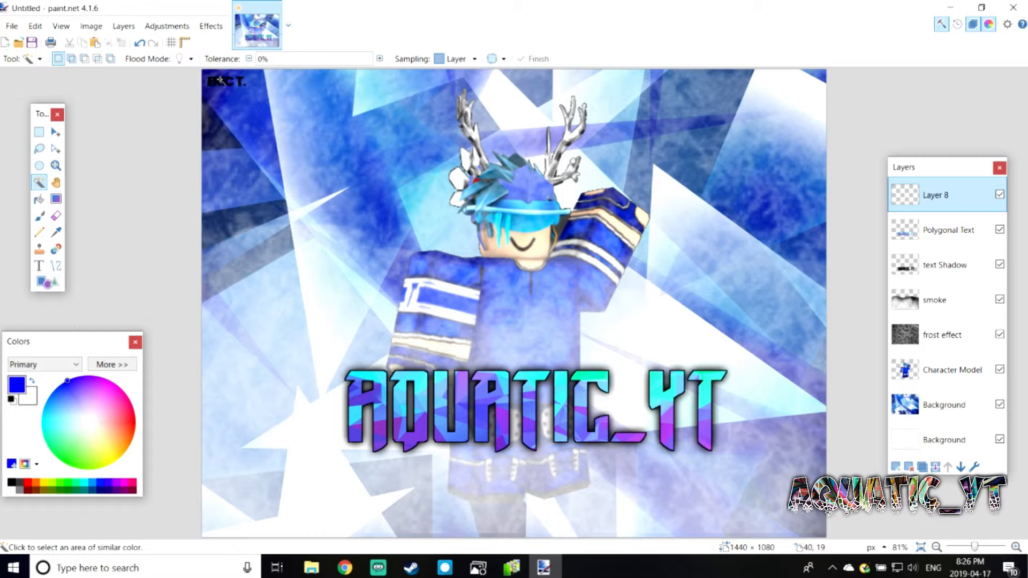
click(216, 79)
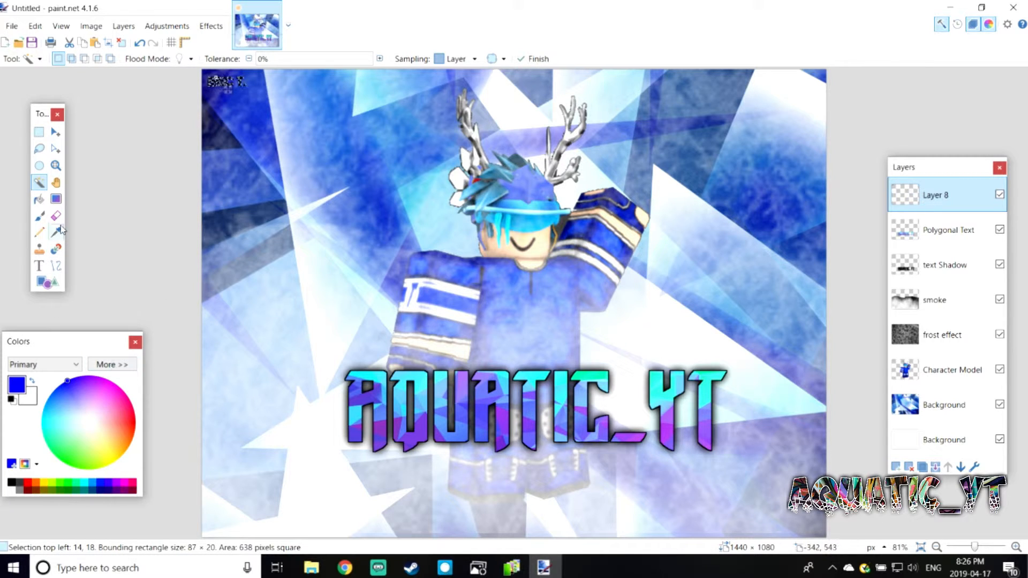
click(55, 199)
drag(240, 218, 242, 65)
key(ctrl+d)
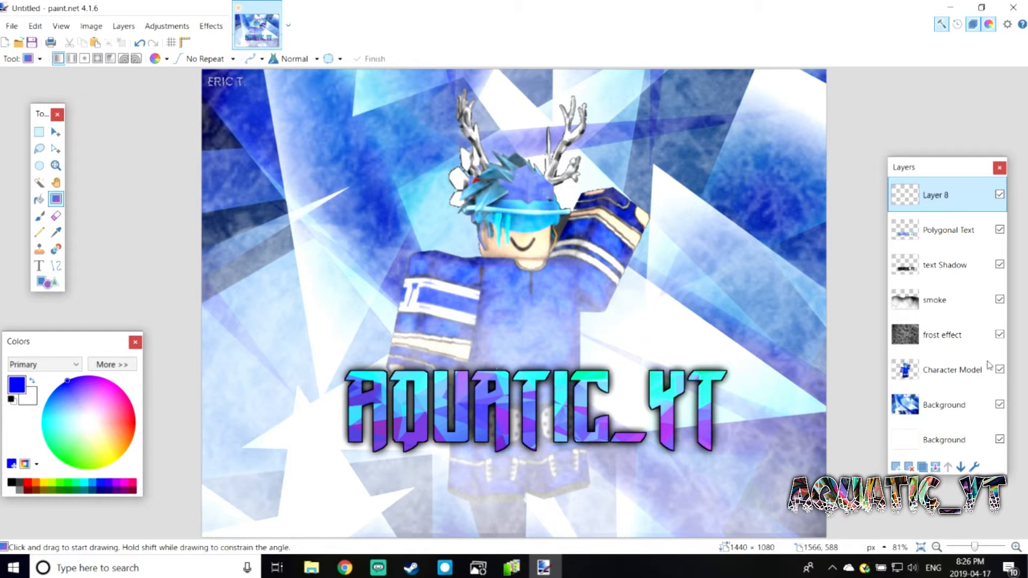
Select the whole avatar on the Character Model layer with the Magic Wand at 77% tolerance.
click(946, 375)
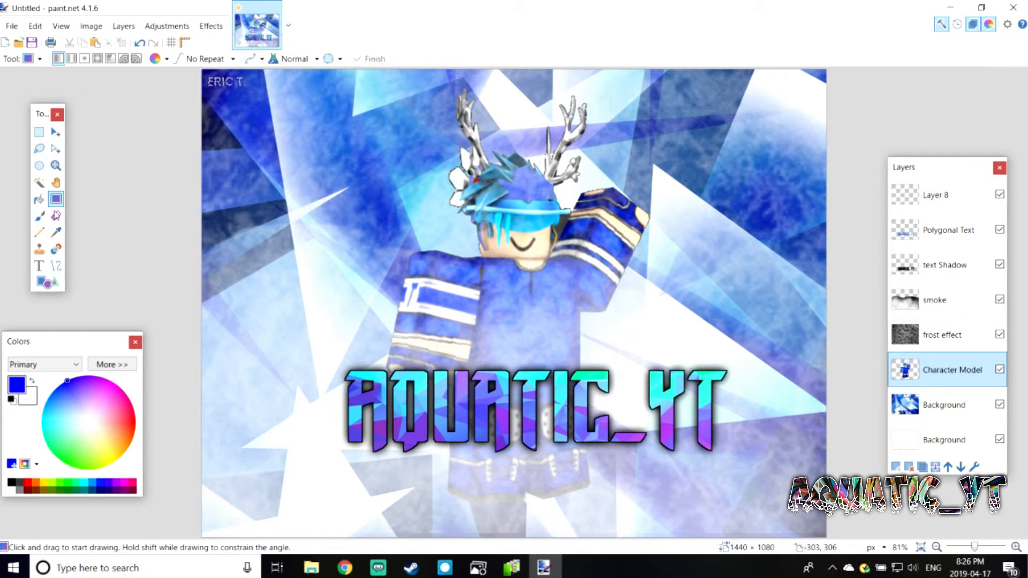
click(40, 183)
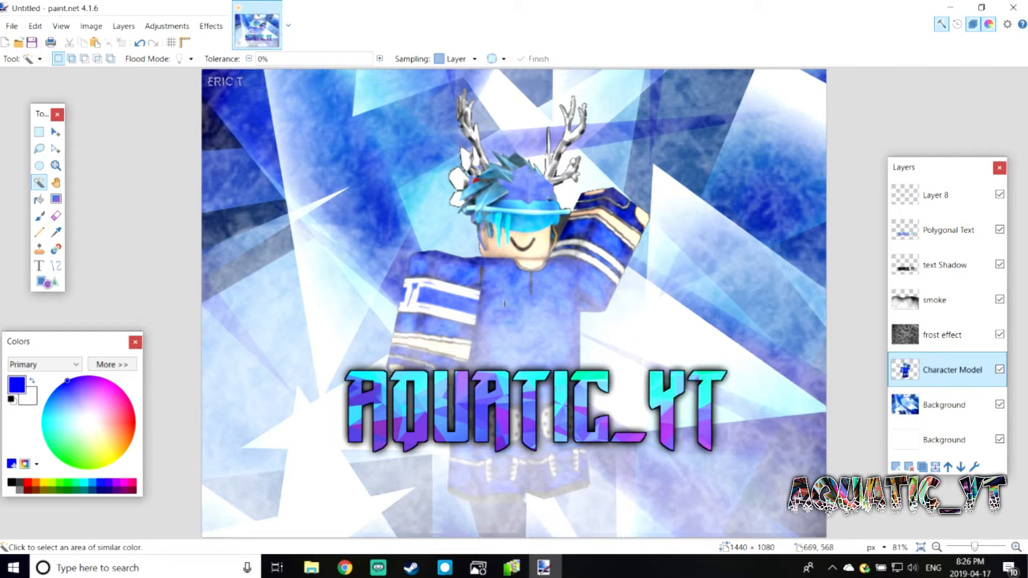
click(531, 302)
click(463, 315)
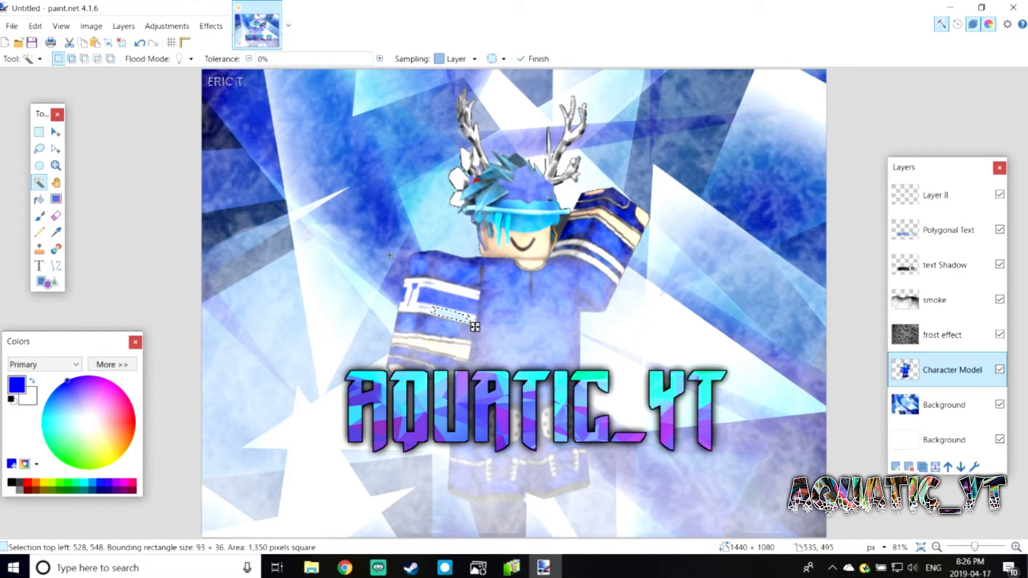
drag(269, 60, 337, 60)
click(498, 288)
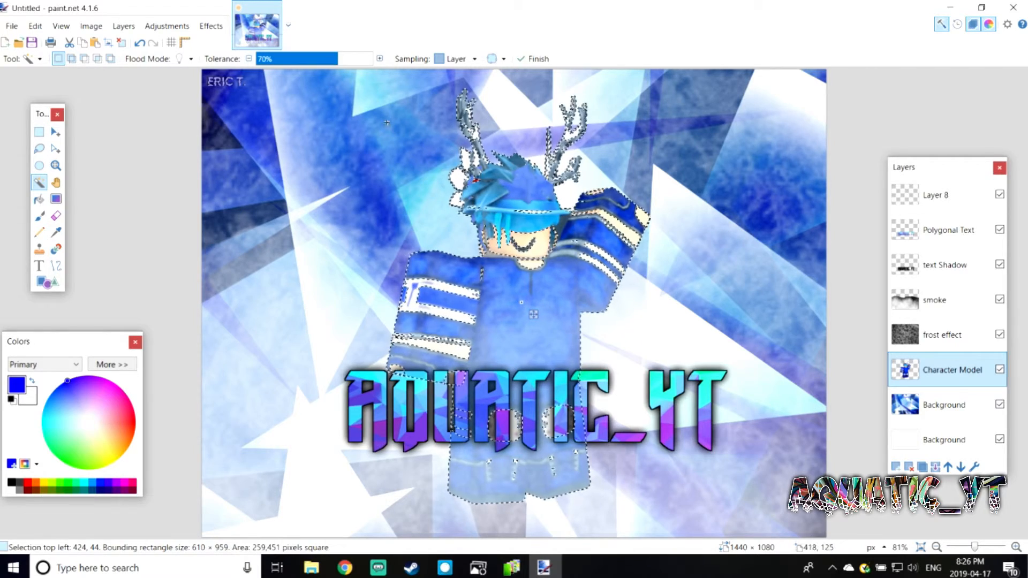
click(422, 298)
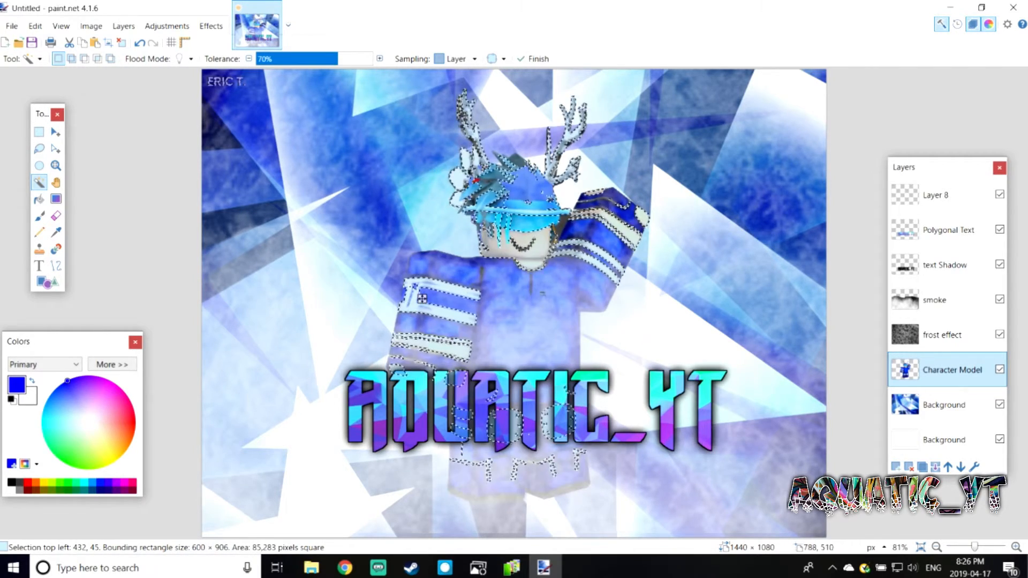
click(552, 303)
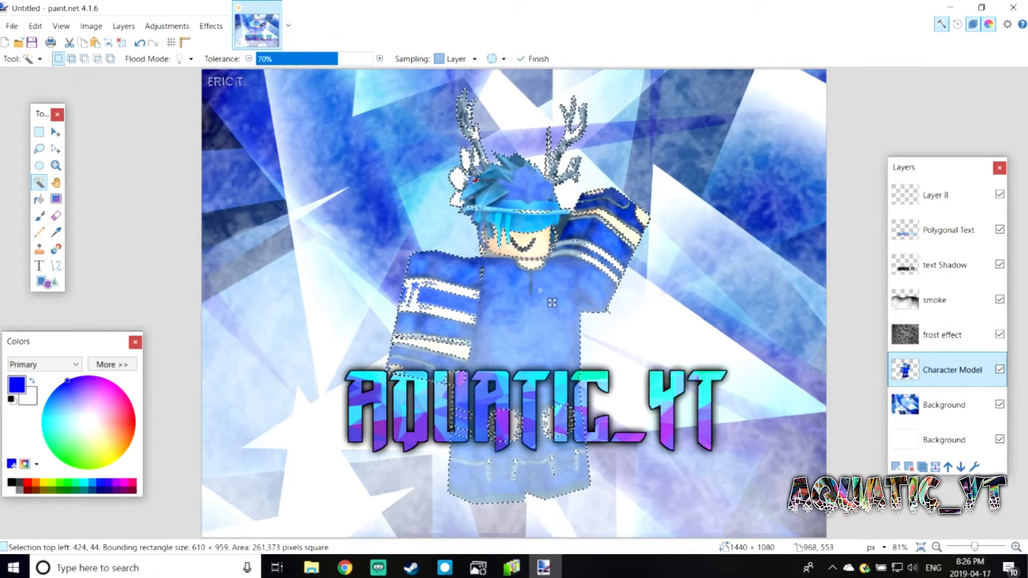
click(530, 328)
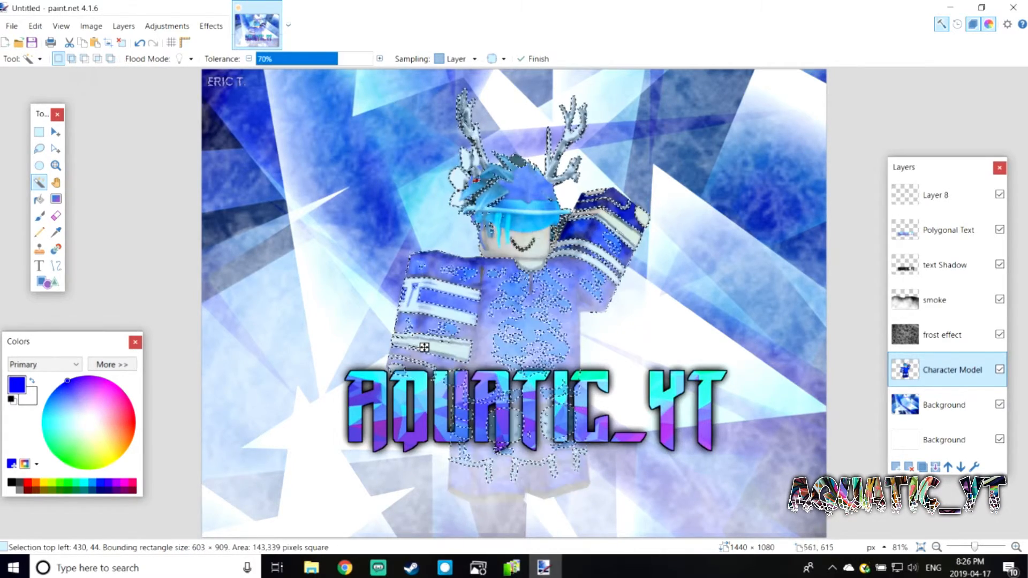
click(504, 317)
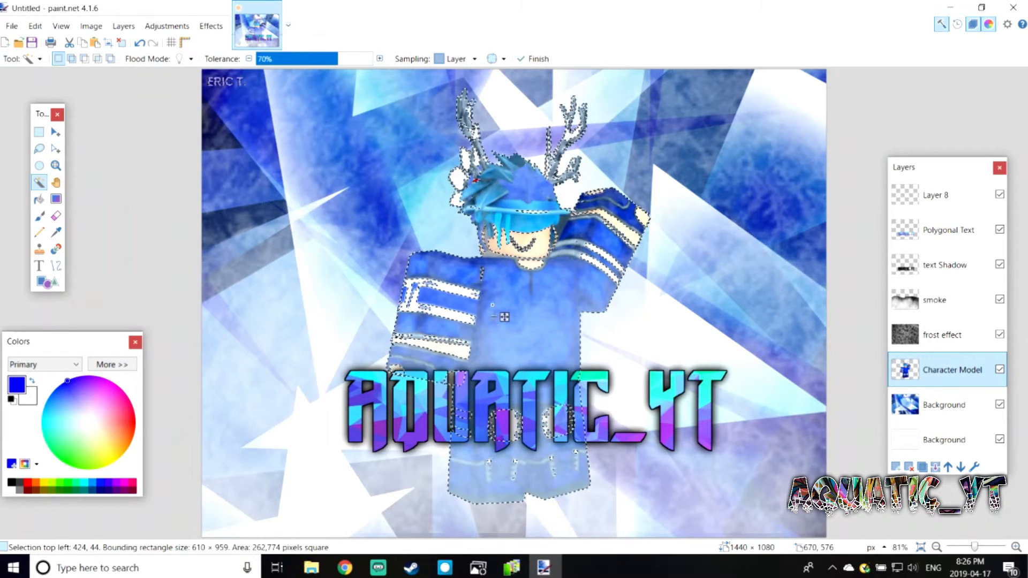
click(347, 60)
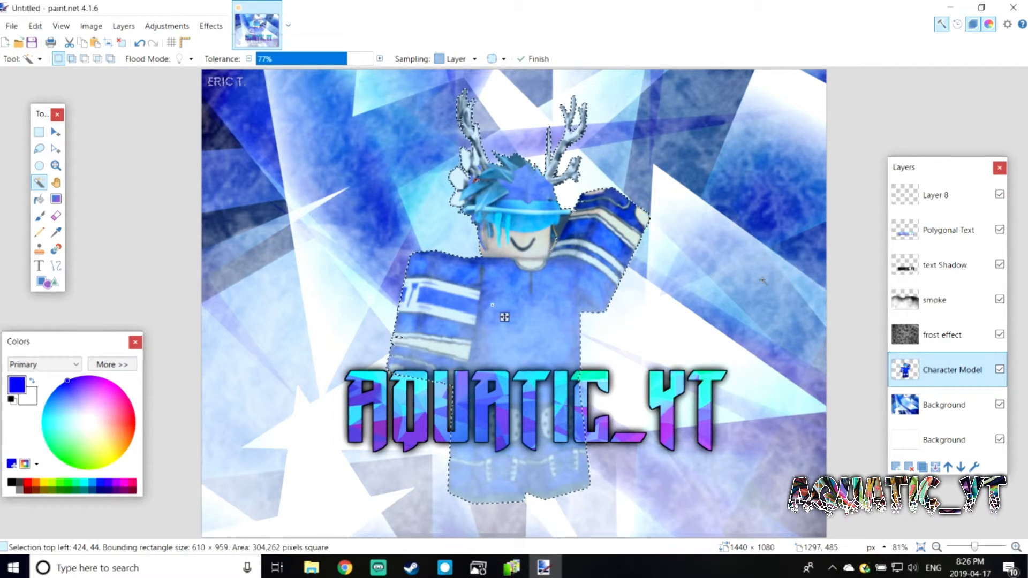
Paste a copy of the avatar onto a new layer named Character Model Shadow and place it below Character Model.
click(896, 467)
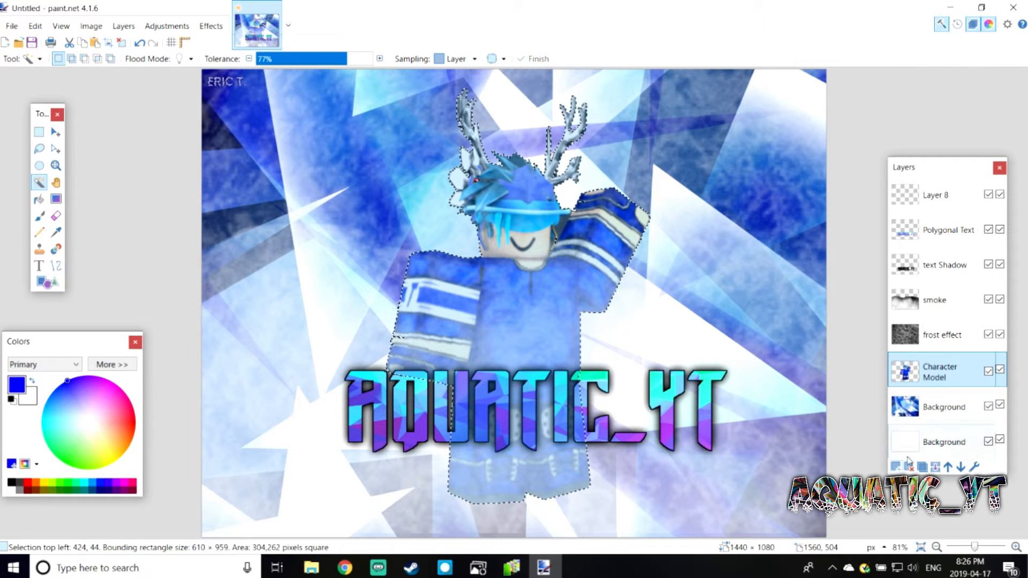
key(ctrl+v)
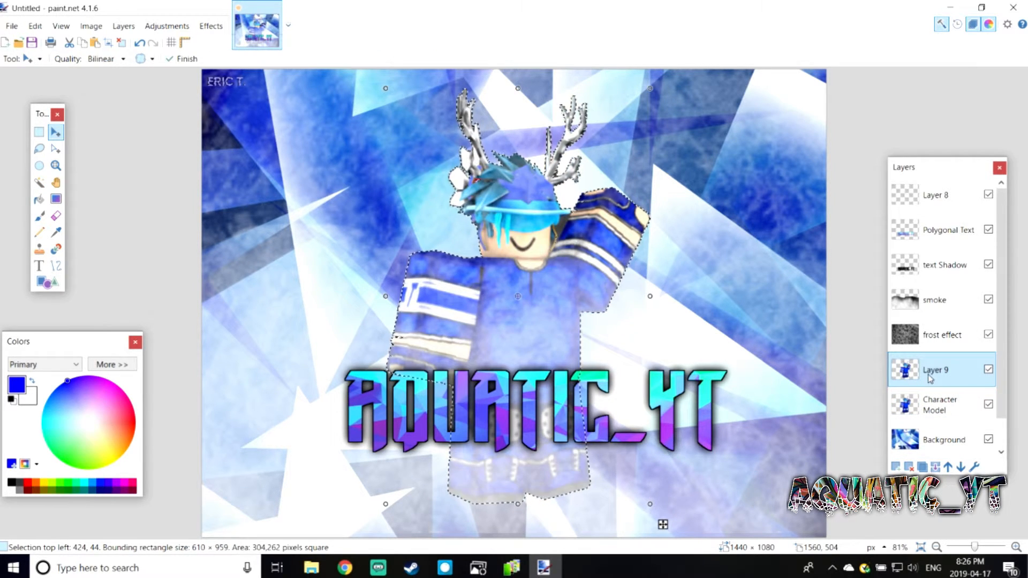
double_click(926, 371)
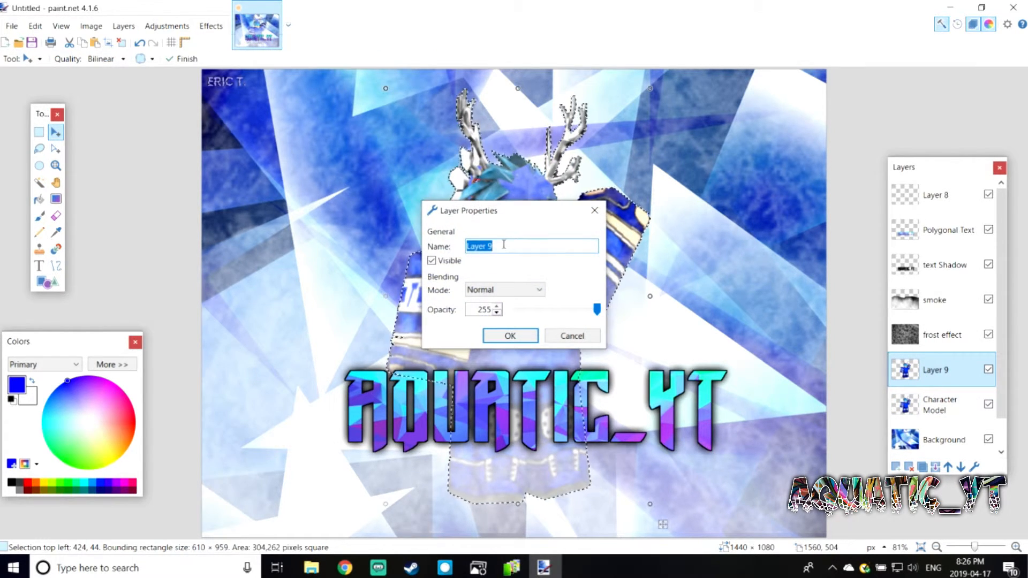
text(Charact)
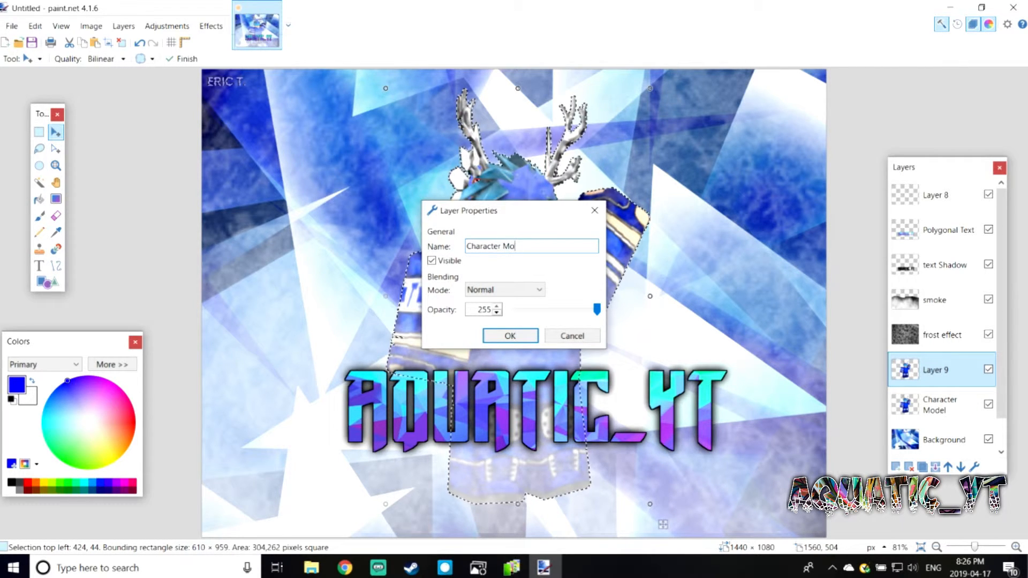
key(BackSpace)
key(Return)
drag(937, 381, 935, 418)
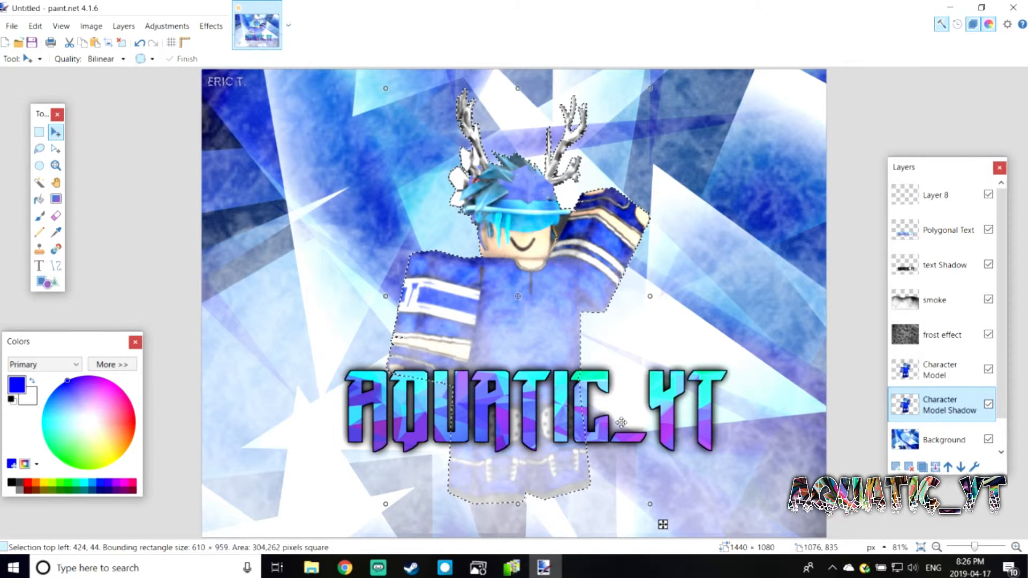
Fill the avatar copy on Character Model Shadow with black while Character Model is hidden, and show Character Model again.
click(988, 369)
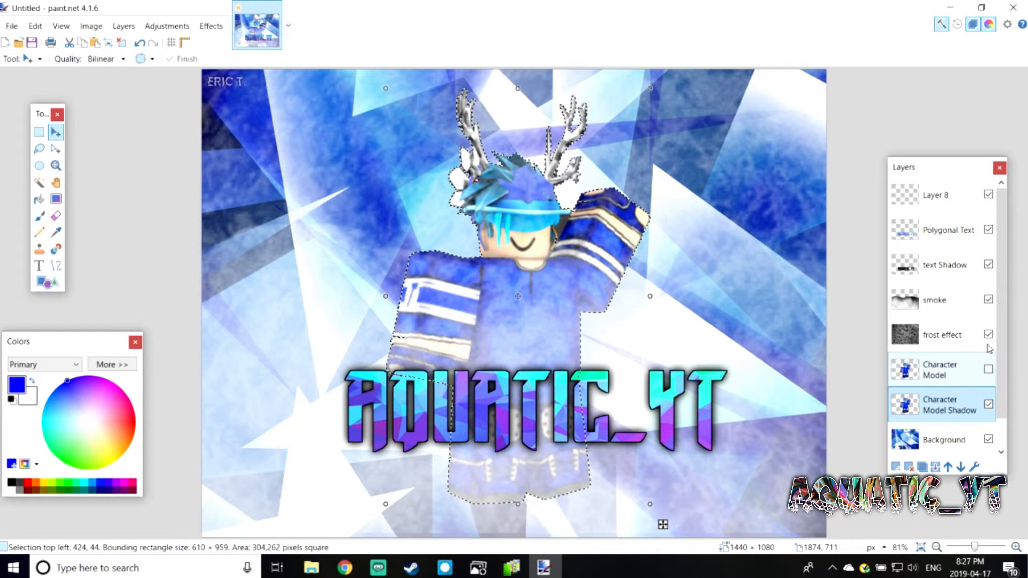
click(39, 199)
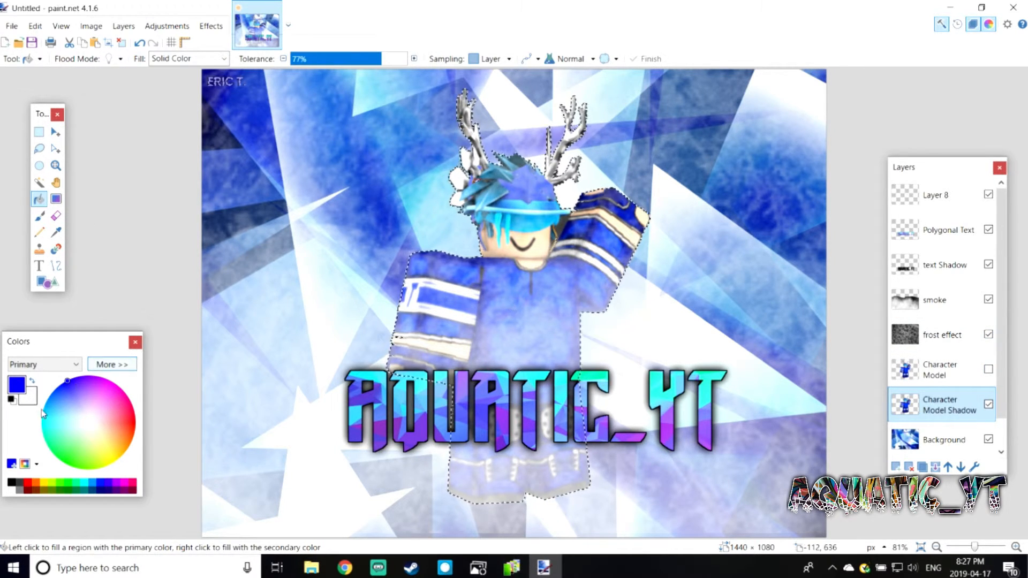
click(11, 483)
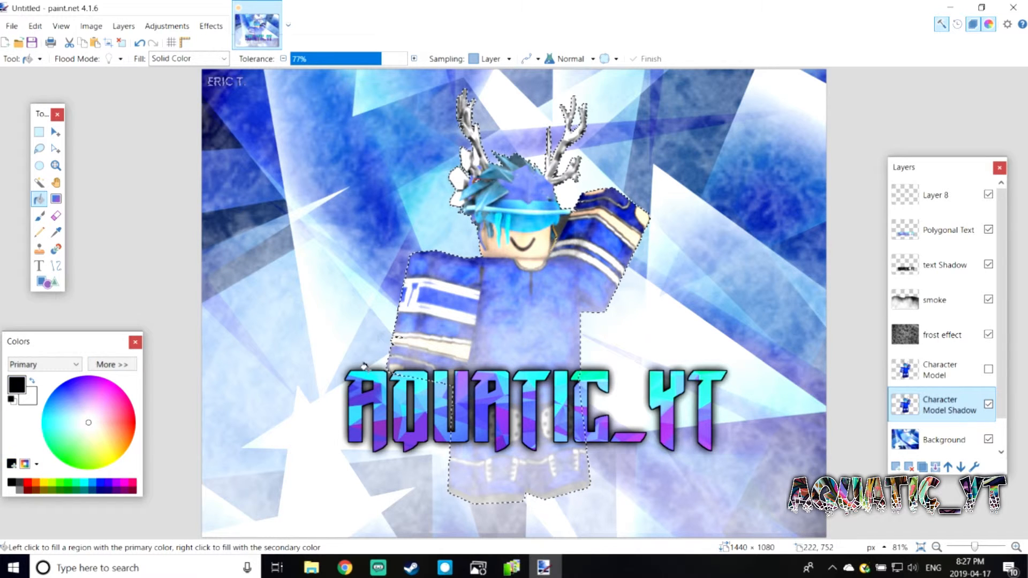
click(513, 307)
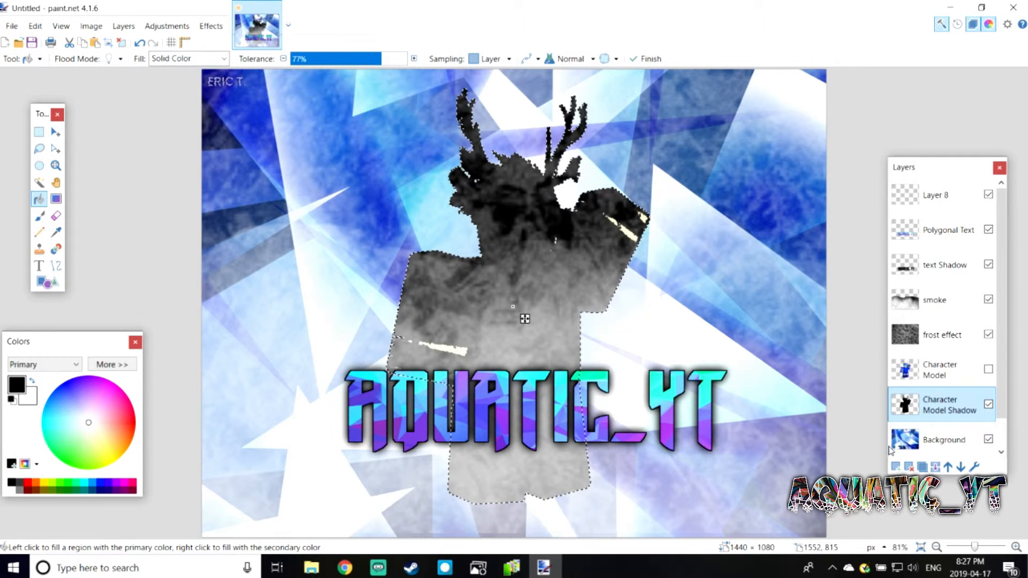
click(444, 351)
click(411, 342)
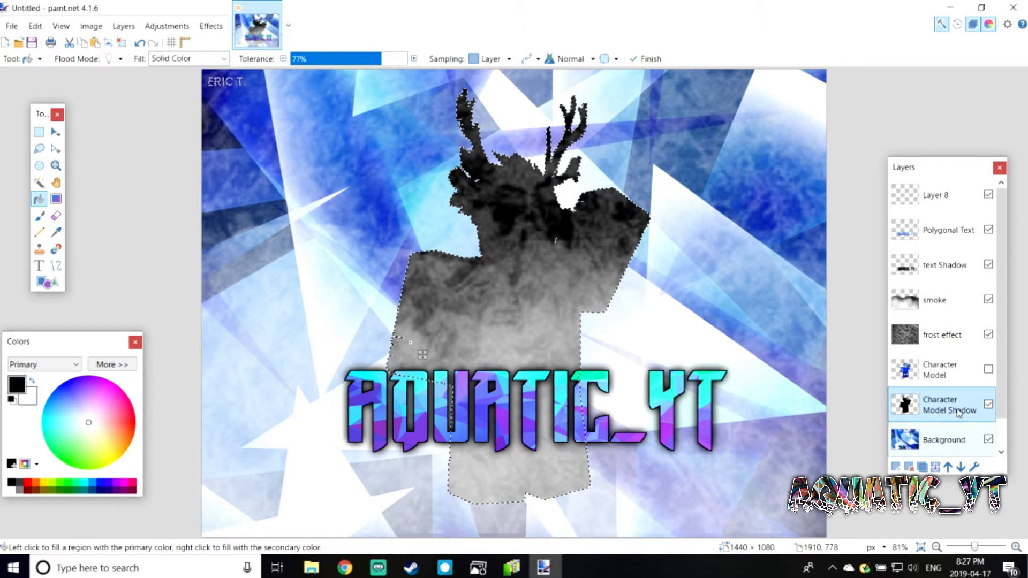
click(988, 369)
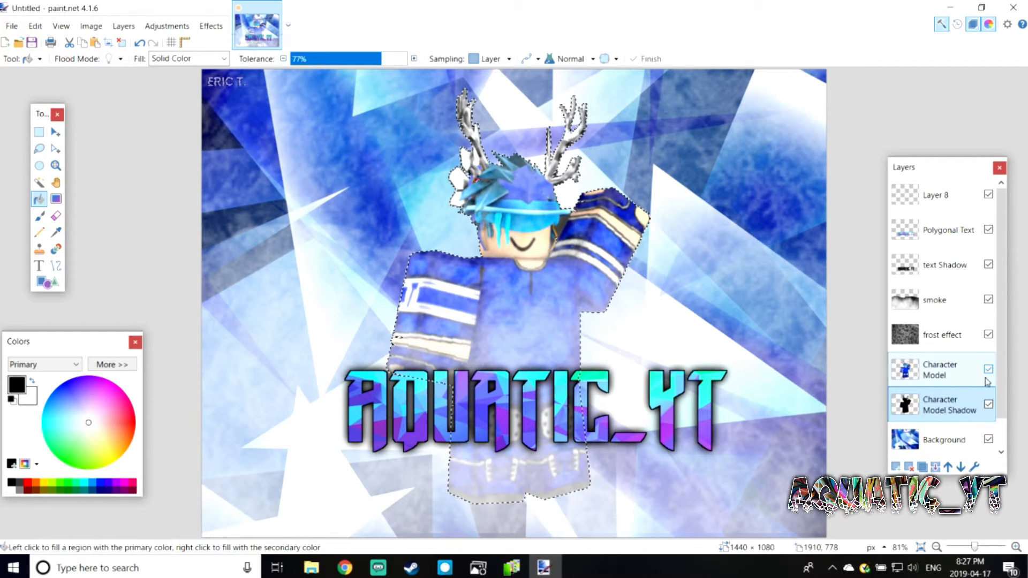
click(216, 29)
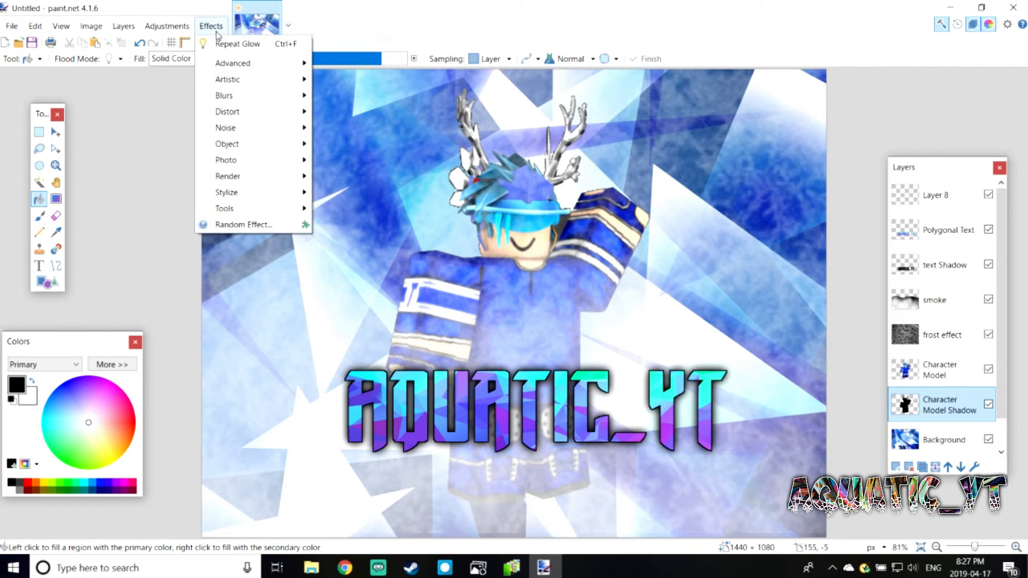
mouse_move(256, 96)
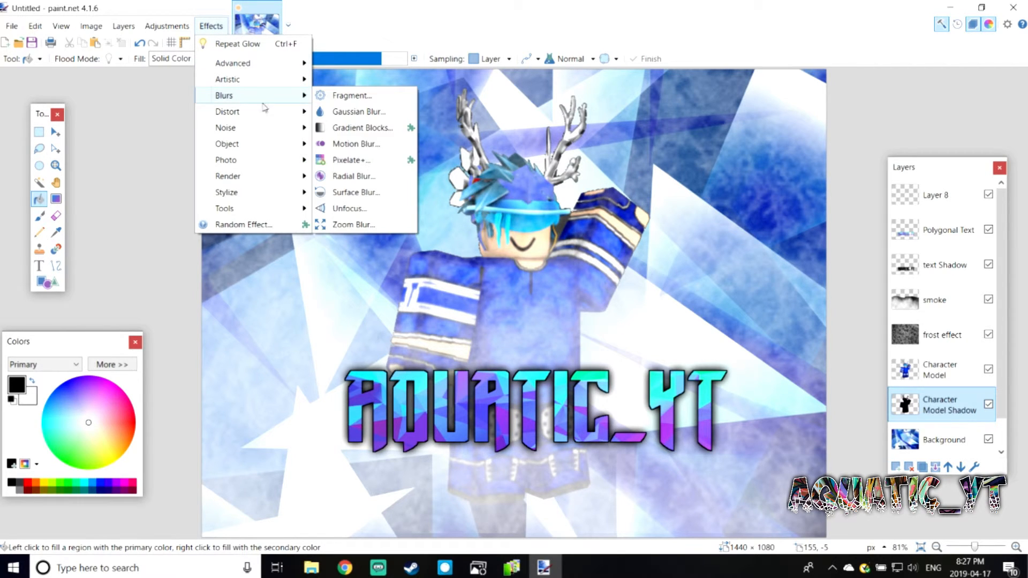
click(350, 131)
click(593, 357)
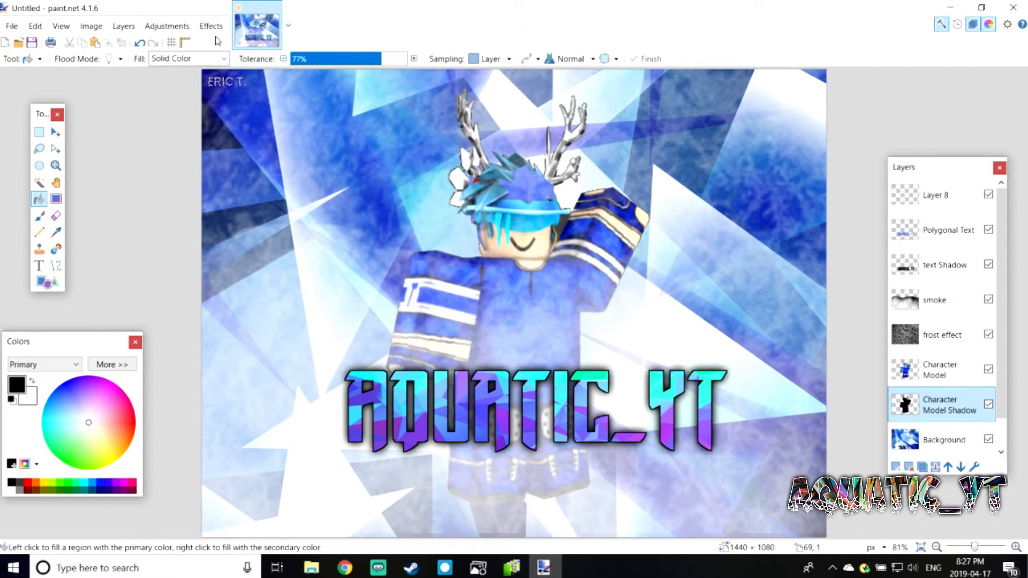
Apply a Gaussian Blur of radius 63 to Character Model Shadow and strengthen it by merging a duplicate of the layer down.
click(211, 25)
mouse_move(245, 95)
click(352, 115)
drag(493, 248, 273, 234)
drag(207, 260, 243, 264)
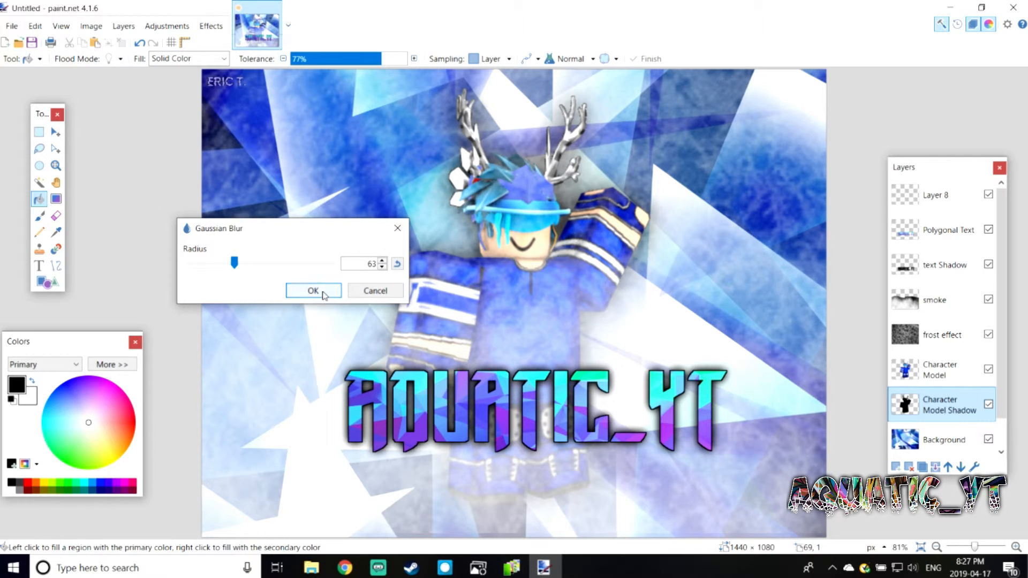
click(324, 290)
click(935, 467)
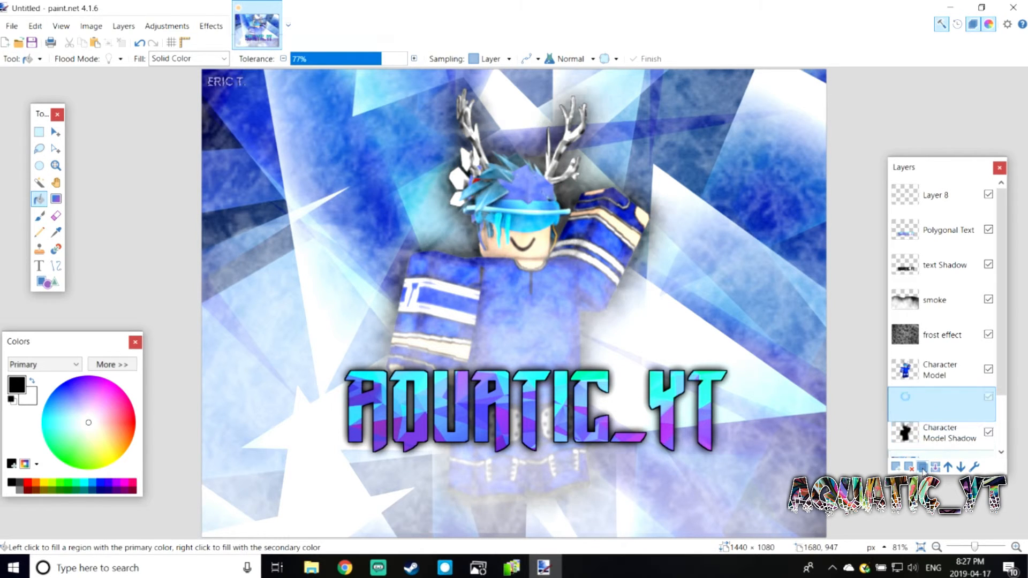
click(936, 467)
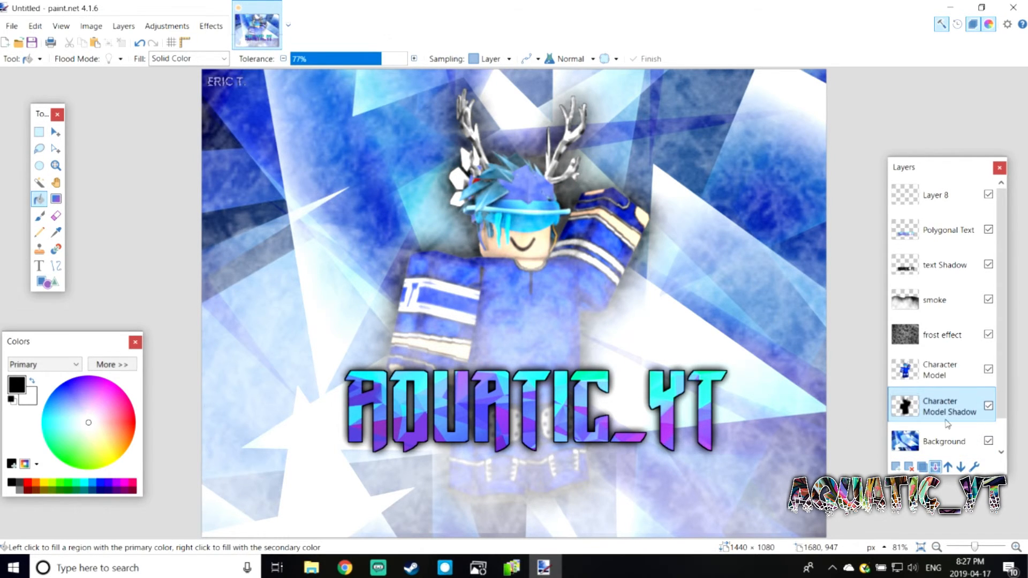
Outline the avatar on the Character Model layer in black with width 2 and softness 127.
click(936, 376)
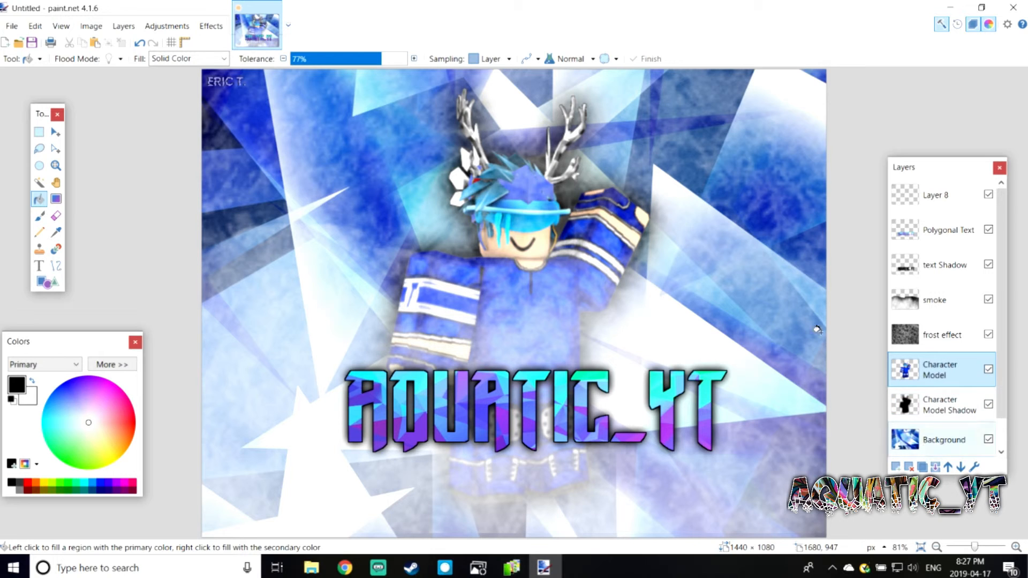
click(211, 26)
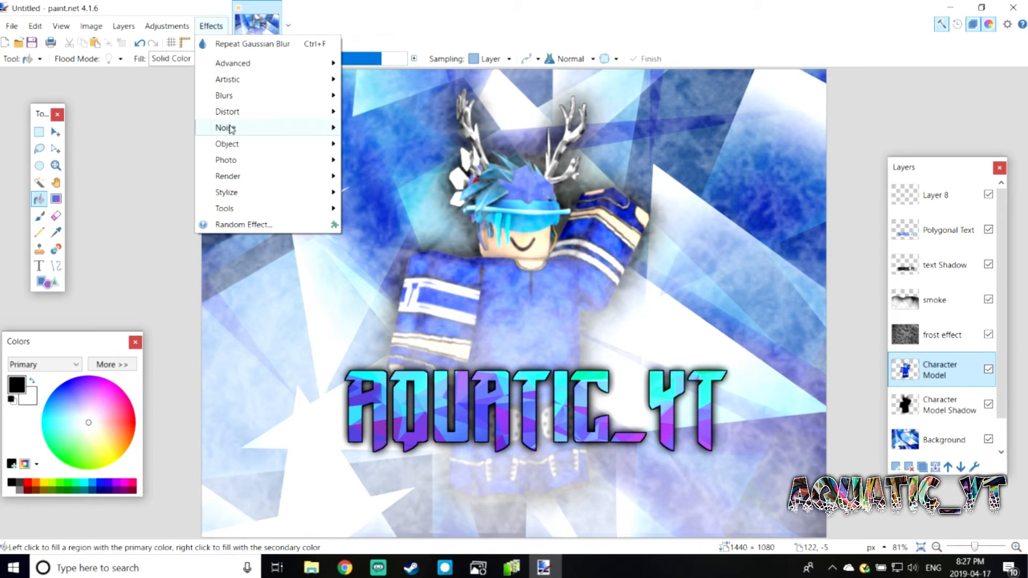
mouse_move(230, 144)
click(380, 144)
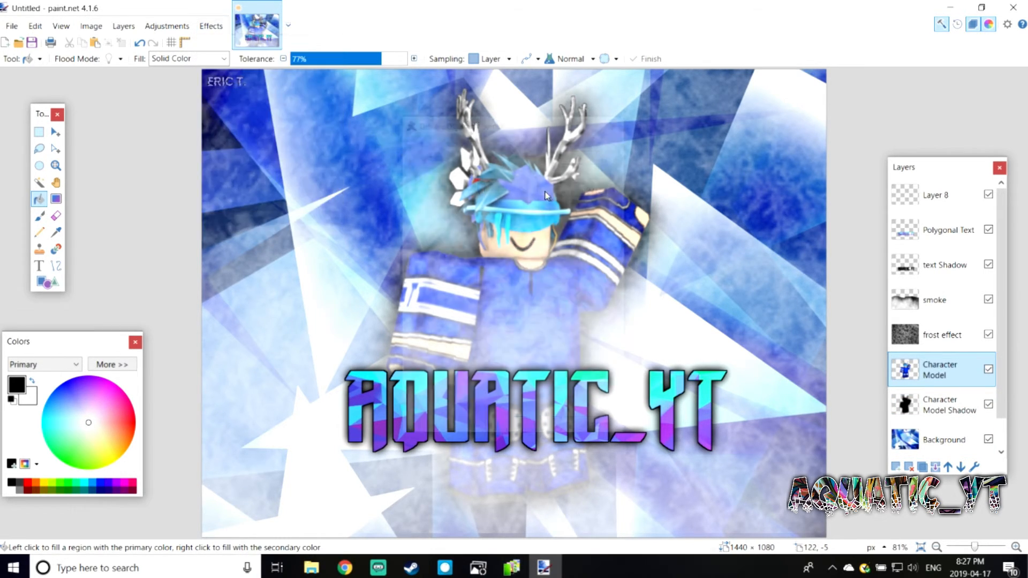
drag(469, 108, 178, 161)
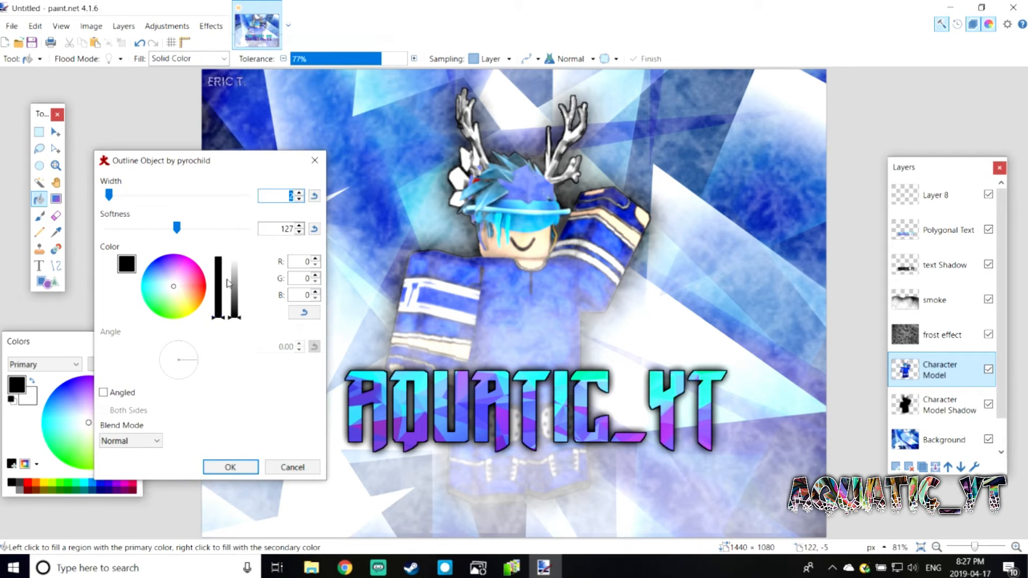
drag(238, 322, 241, 351)
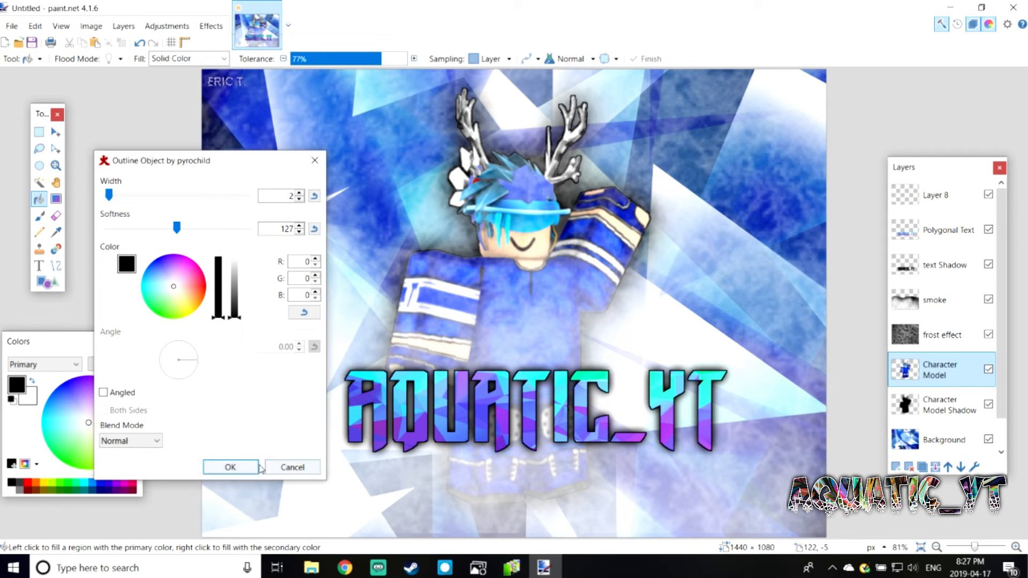
click(252, 468)
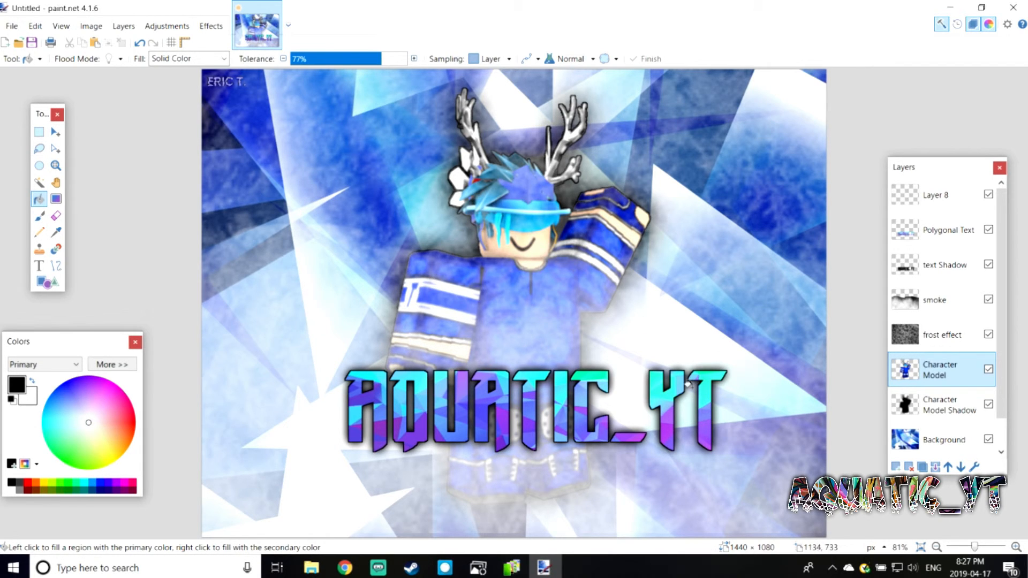